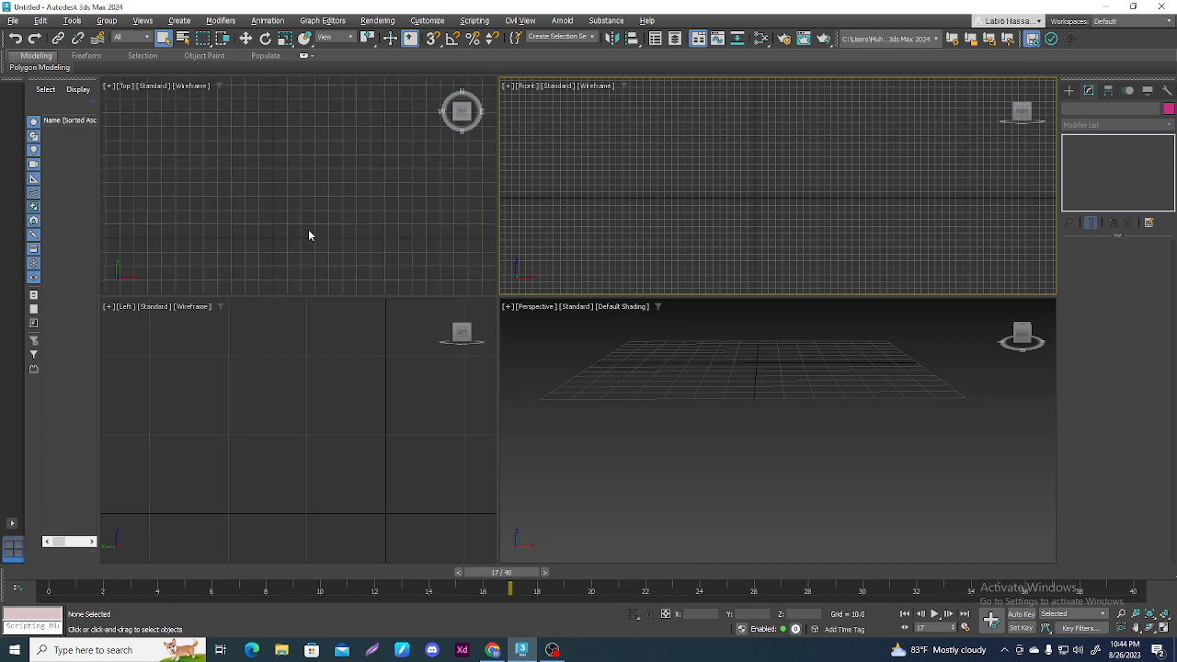
pyautogui.click(307, 230)
pyautogui.scroll(-3, 303, 404)
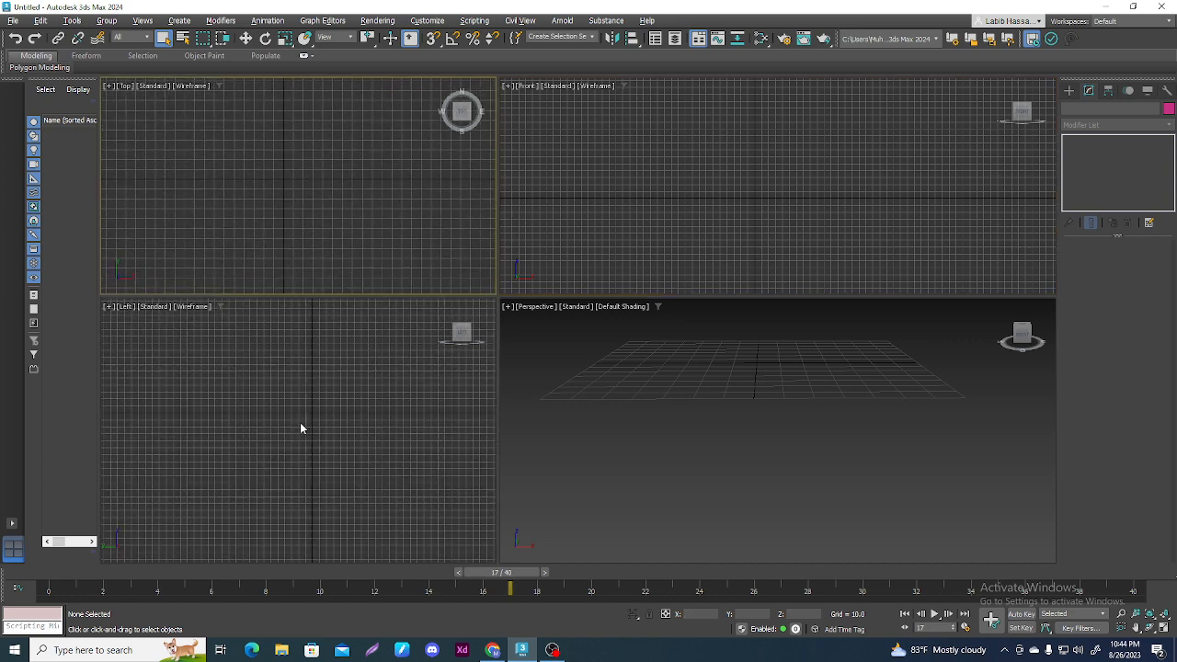
pyautogui.moveTo(299, 422); pyautogui.dragTo(261, 454, button='middle')
pyautogui.moveTo(751, 437); pyautogui.dragTo(707, 506, button='middle')
pyautogui.scroll(4, 749, 480)
pyautogui.scroll(-2, 707, 504)
pyautogui.scroll(-3, 709, 501)
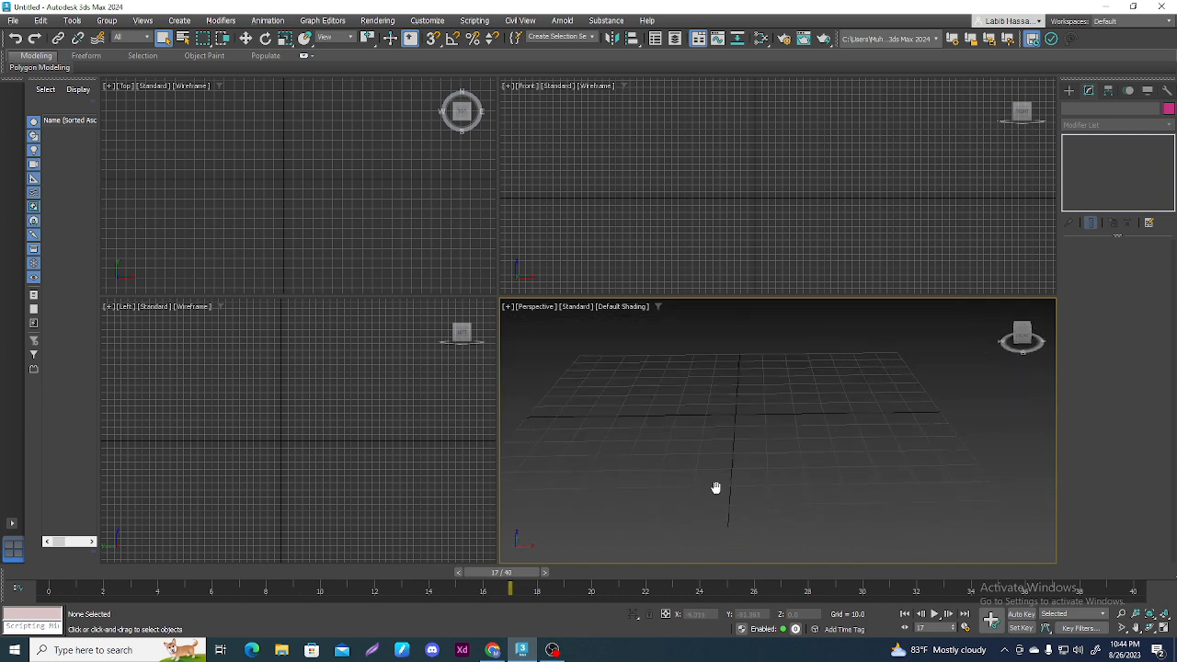
pyautogui.scroll(5, 737, 425)
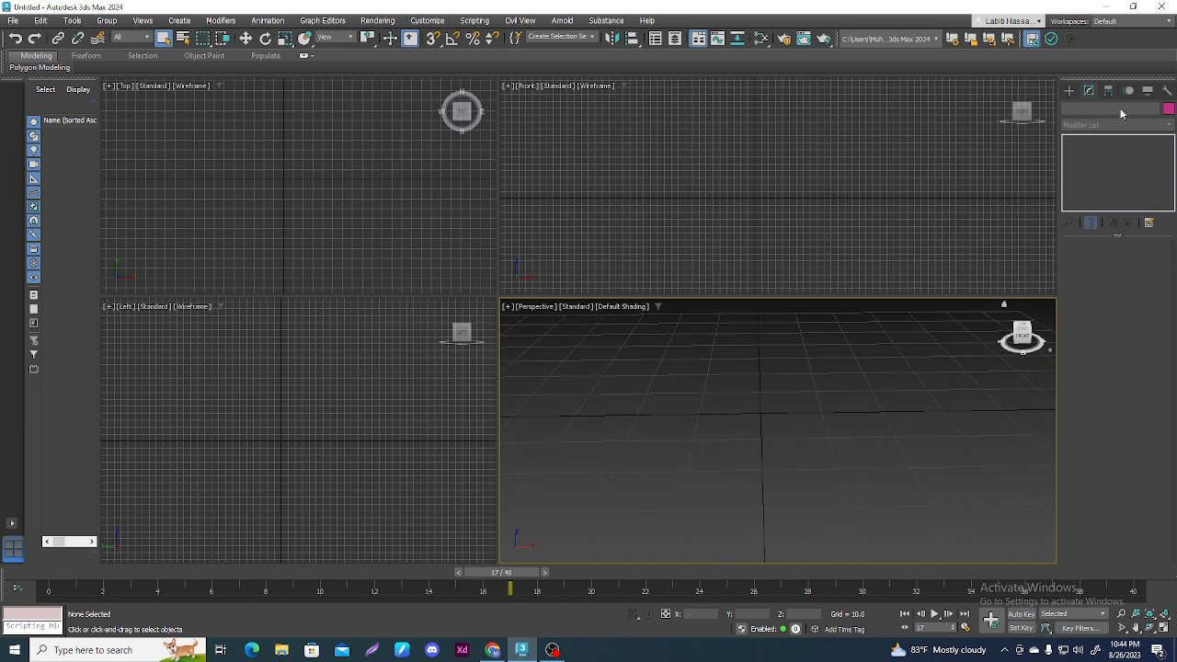
# - Create a flat cylinder near the grid centre in the perspective view, about 17.6 in radius and 5.3 high
pyautogui.click(1068, 90)
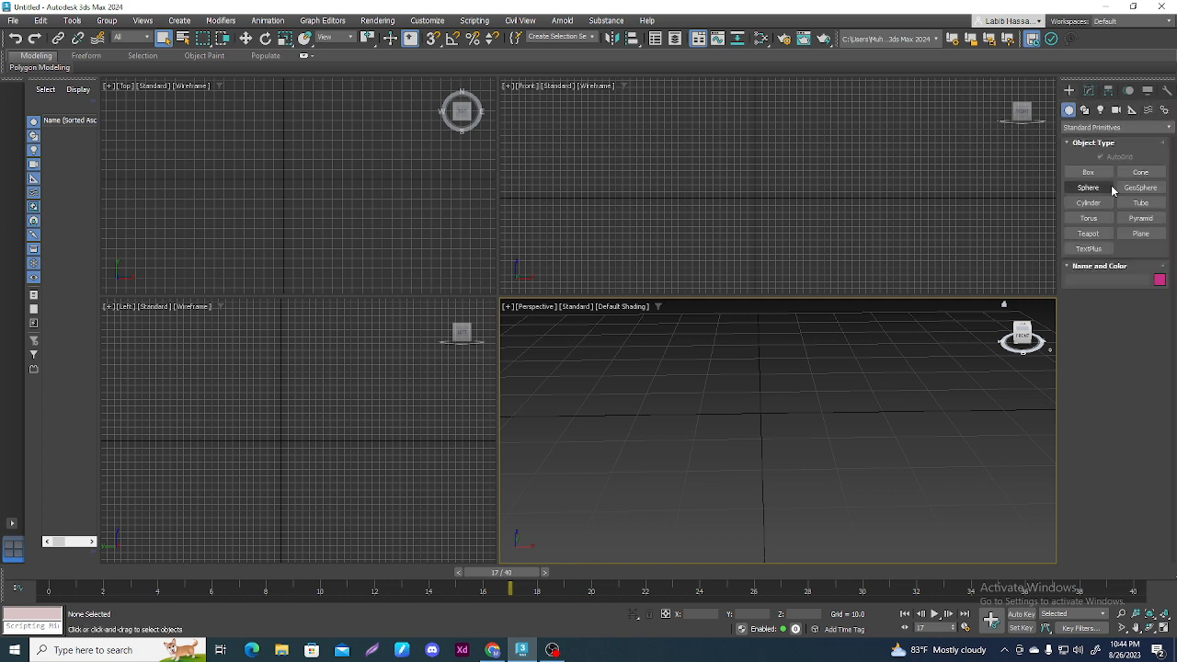
pyautogui.click(1087, 203)
pyautogui.moveTo(720, 397); pyautogui.dragTo(792, 417)
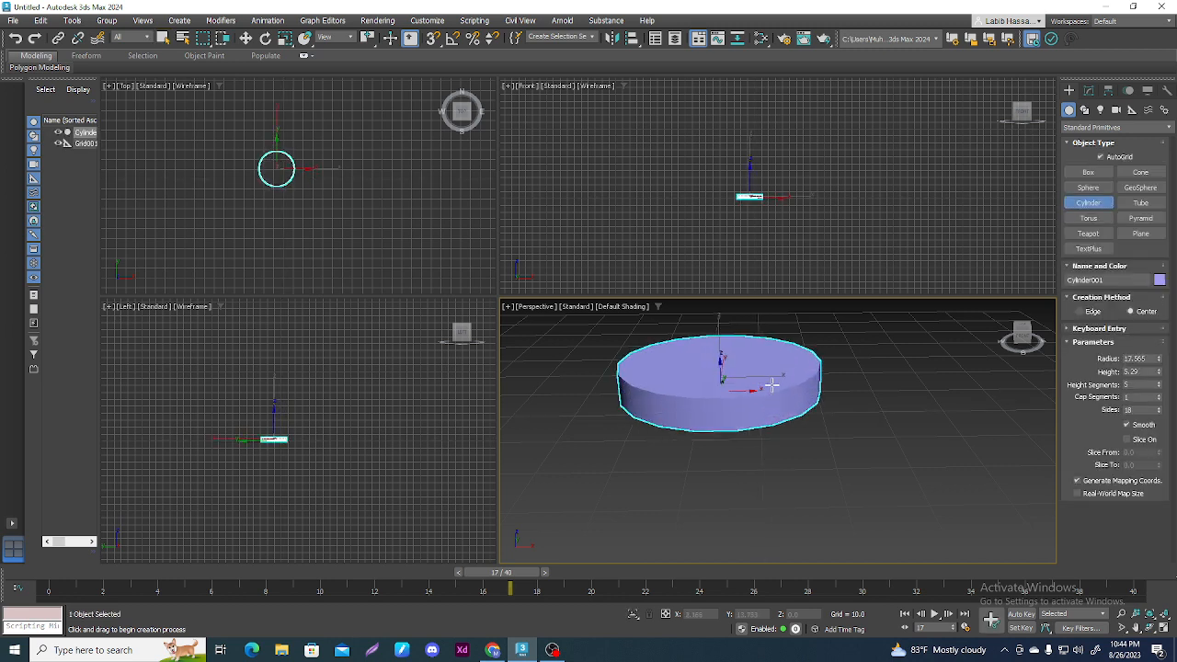
pyautogui.click(772, 386)
# - End cylinder creation and convert the cylinder to an Editable Poly
pyautogui.moveTo(741, 463); pyautogui.dragTo(810, 498, button='middle')
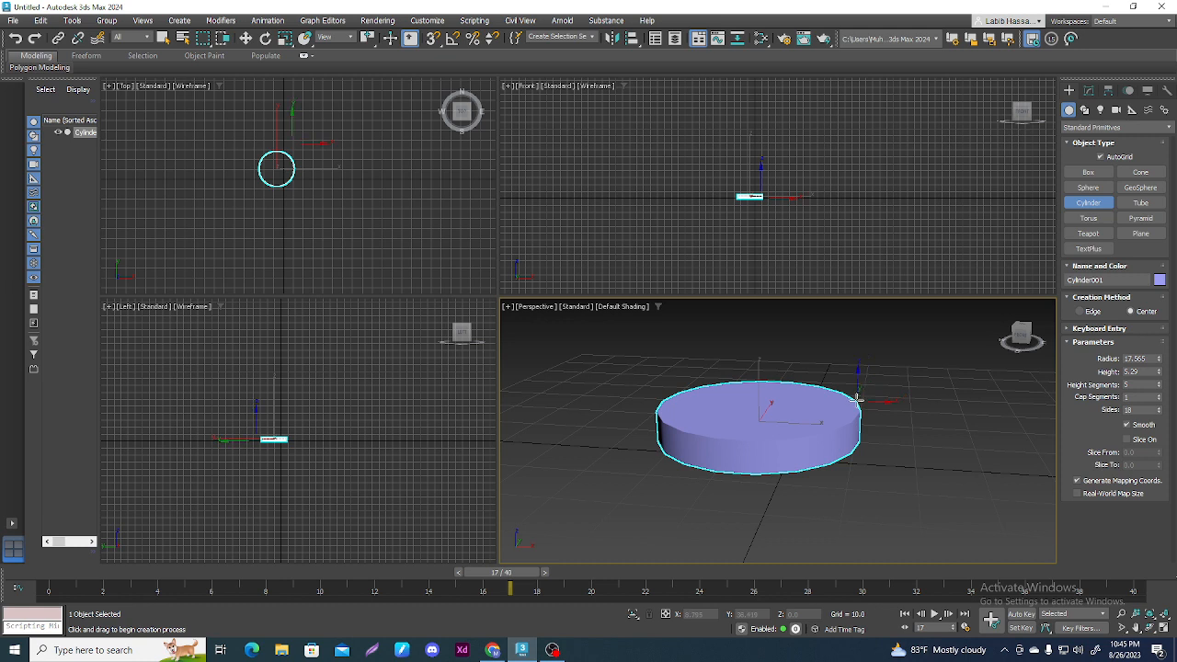
pyautogui.moveTo(814, 472); pyautogui.dragTo(794, 459, button='middle')
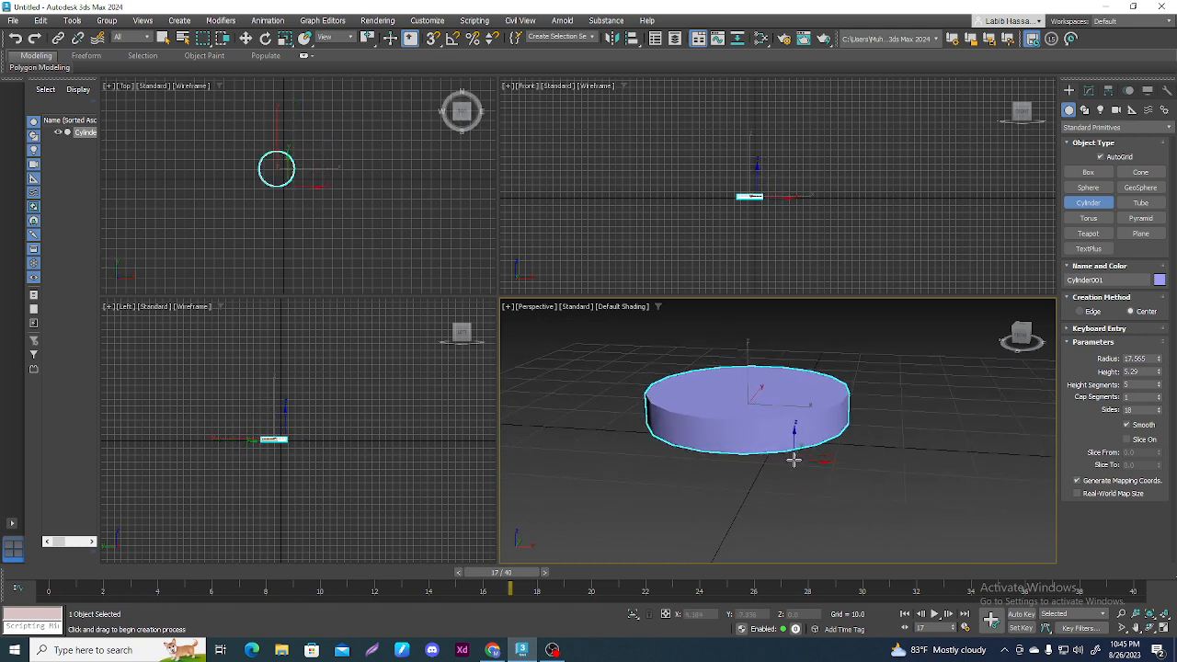
pyautogui.rightClick(771, 420)
pyautogui.rightClick(766, 404)
pyautogui.moveTo(846, 556)
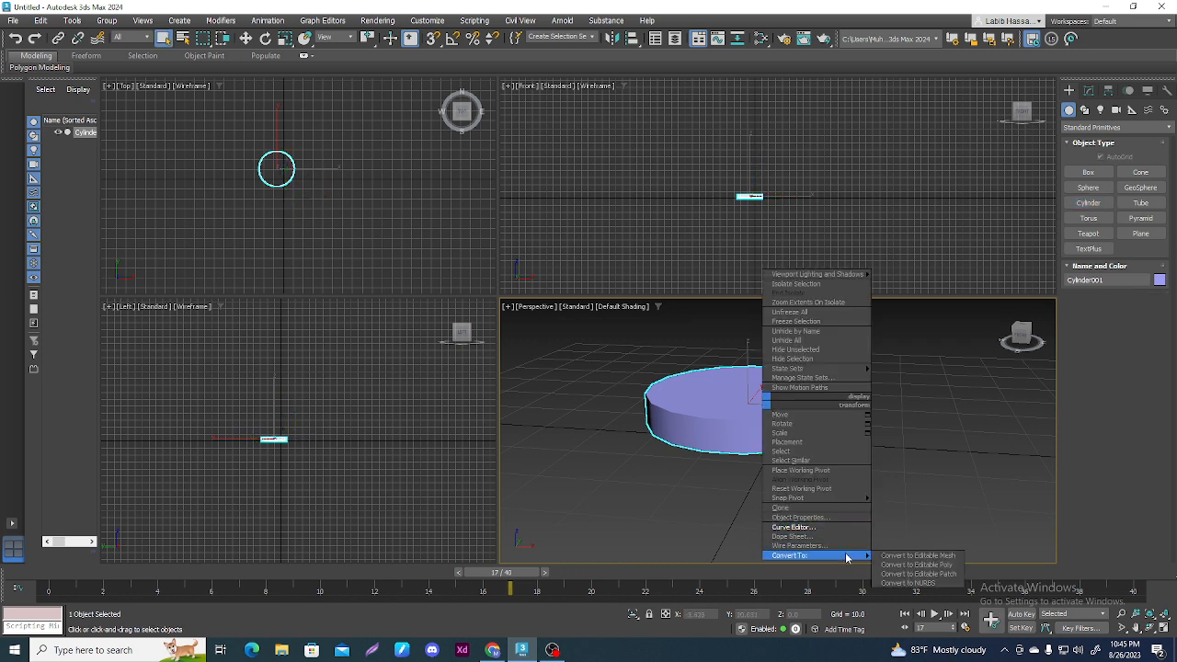
pyautogui.click(919, 565)
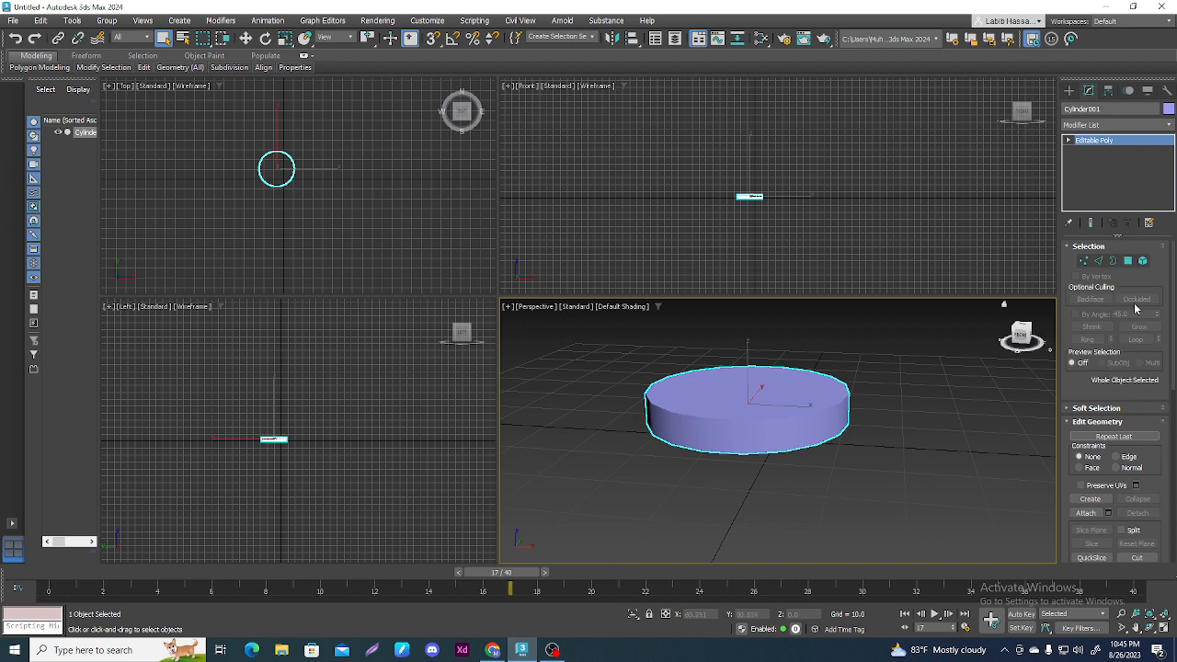
# - In Polygon sub-object mode, select the middle three polygons of one segment on the cylinder's side
pyautogui.click(1127, 263)
pyautogui.click(762, 433)
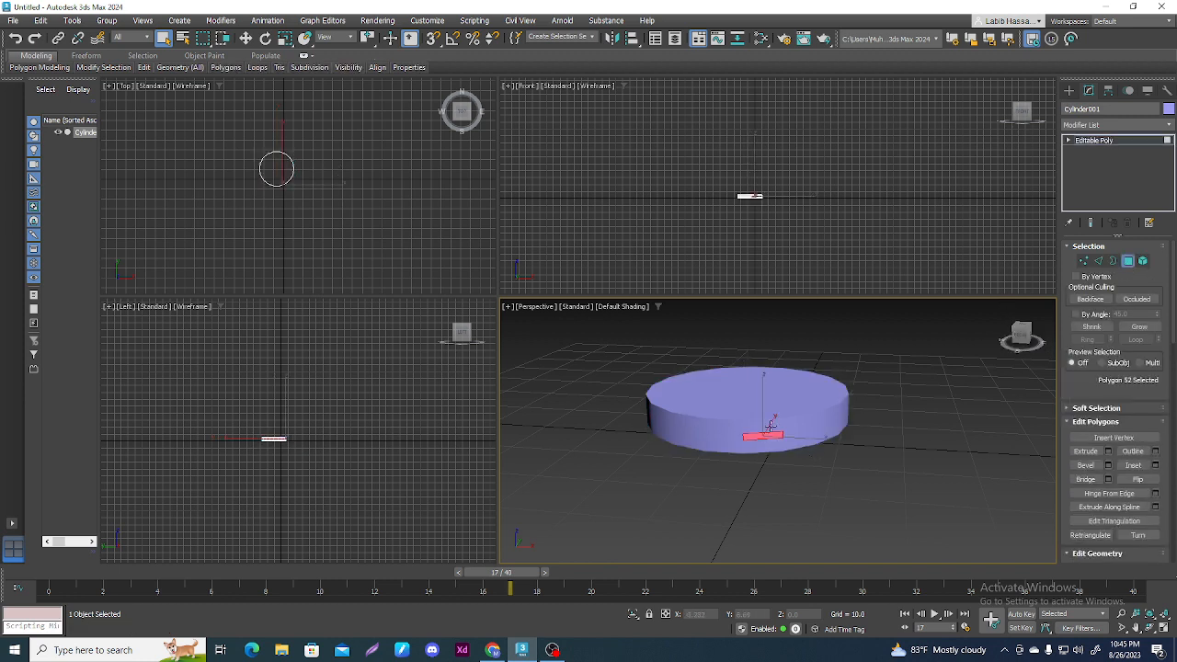
pyautogui.click(772, 419)
pyautogui.scroll(5, 779, 441)
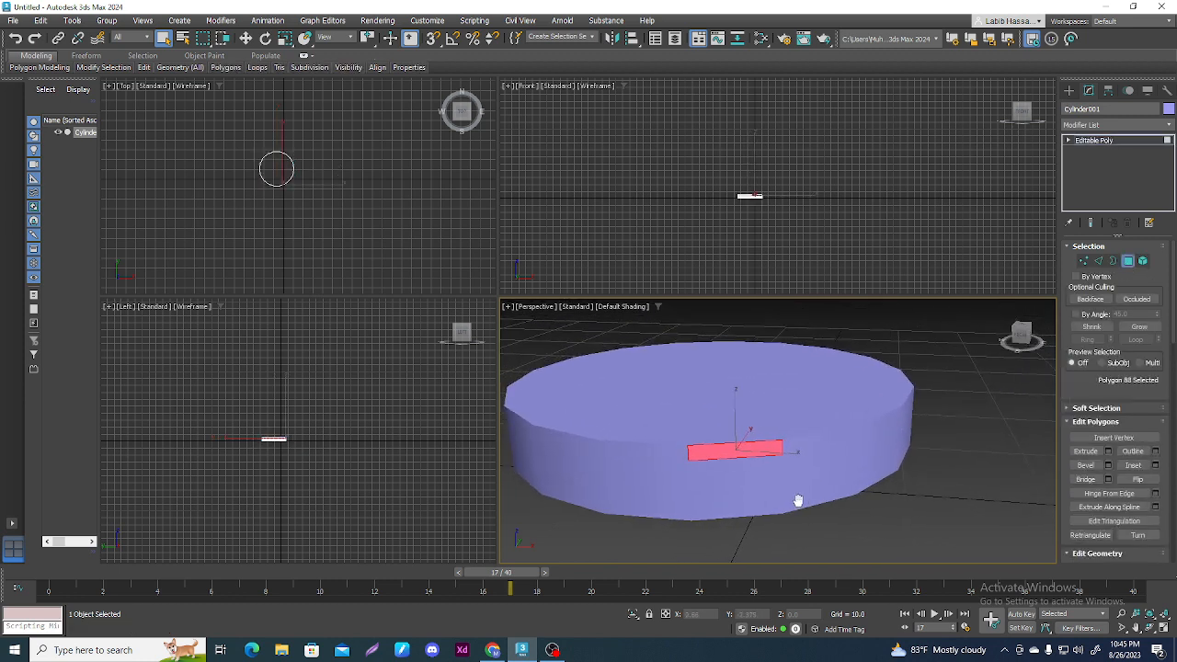
pyautogui.moveTo(797, 500)
pyautogui.mouseDown(button='middle')
pyautogui.moveTo(815, 474)
pyautogui.moveTo(819, 488)
pyautogui.moveTo(803, 491)
pyautogui.moveTo(820, 489)
pyautogui.moveTo(808, 490)
pyautogui.mouseUp(button='middle')
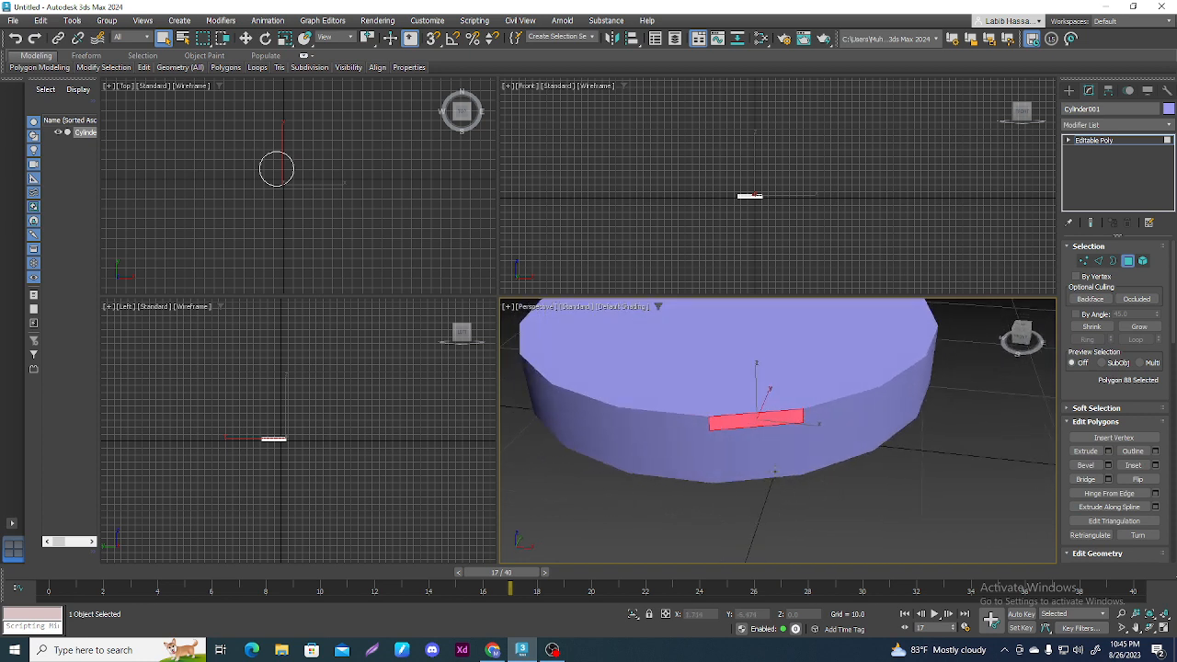
pyautogui.click(749, 436)
pyautogui.keyDown('ctrl'); pyautogui.click(744, 450); pyautogui.keyUp('ctrl')
pyautogui.keyDown('ctrl'); pyautogui.click(743, 460); pyautogui.keyUp('ctrl')
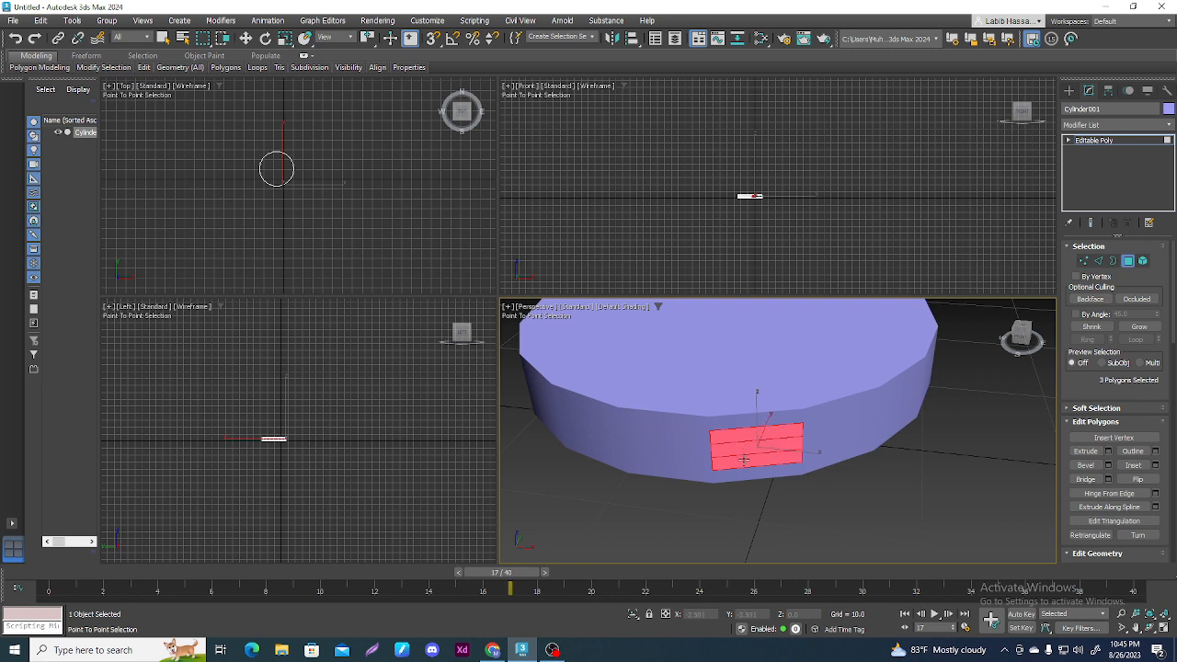
# - Add the middle three polygons of the neighbouring side segment to the selection
pyautogui.keyDown('ctrl'); pyautogui.click(831, 423); pyautogui.keyUp('ctrl')
pyautogui.keyDown('ctrl'); pyautogui.click(829, 434); pyautogui.keyUp('ctrl')
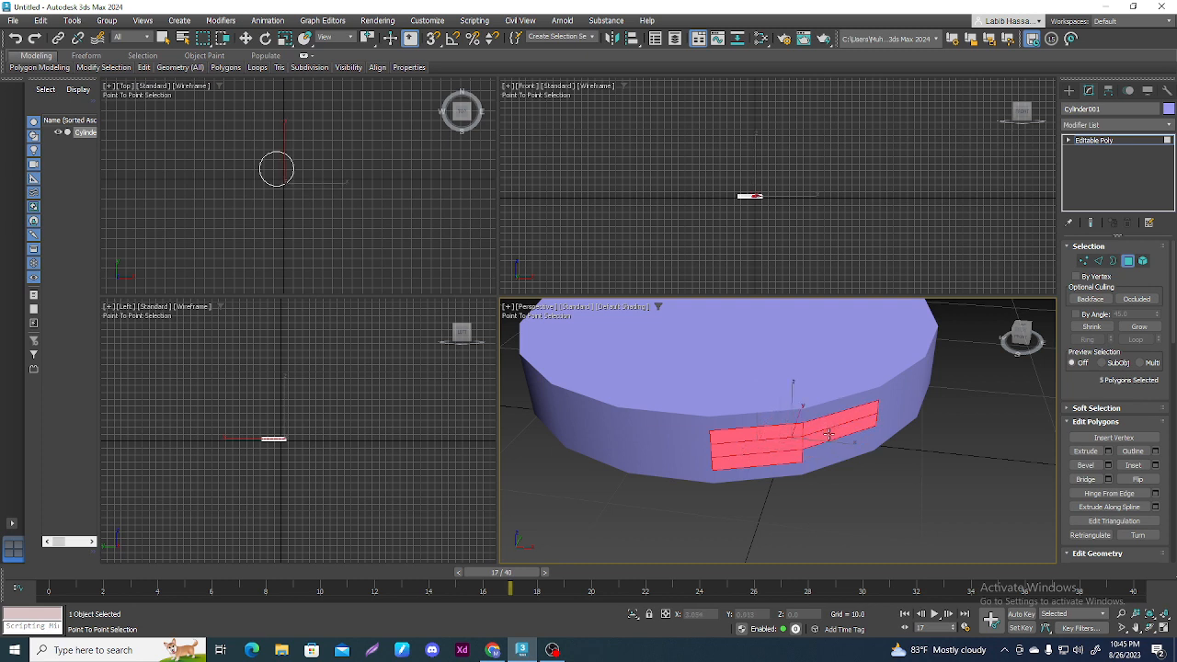
pyautogui.keyDown('ctrl'); pyautogui.click(831, 451); pyautogui.keyUp('ctrl')
pyautogui.keyDown('ctrl'); pyautogui.click(887, 403); pyautogui.keyUp('ctrl')
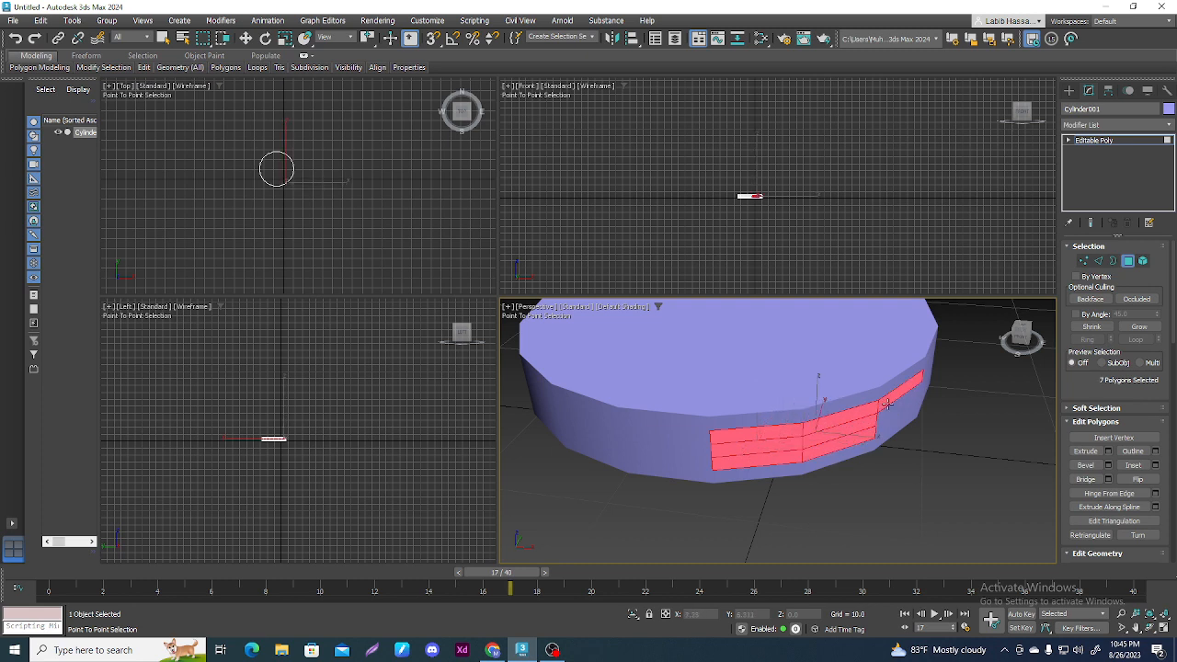
pyautogui.hotkey('ctrl', 'z')
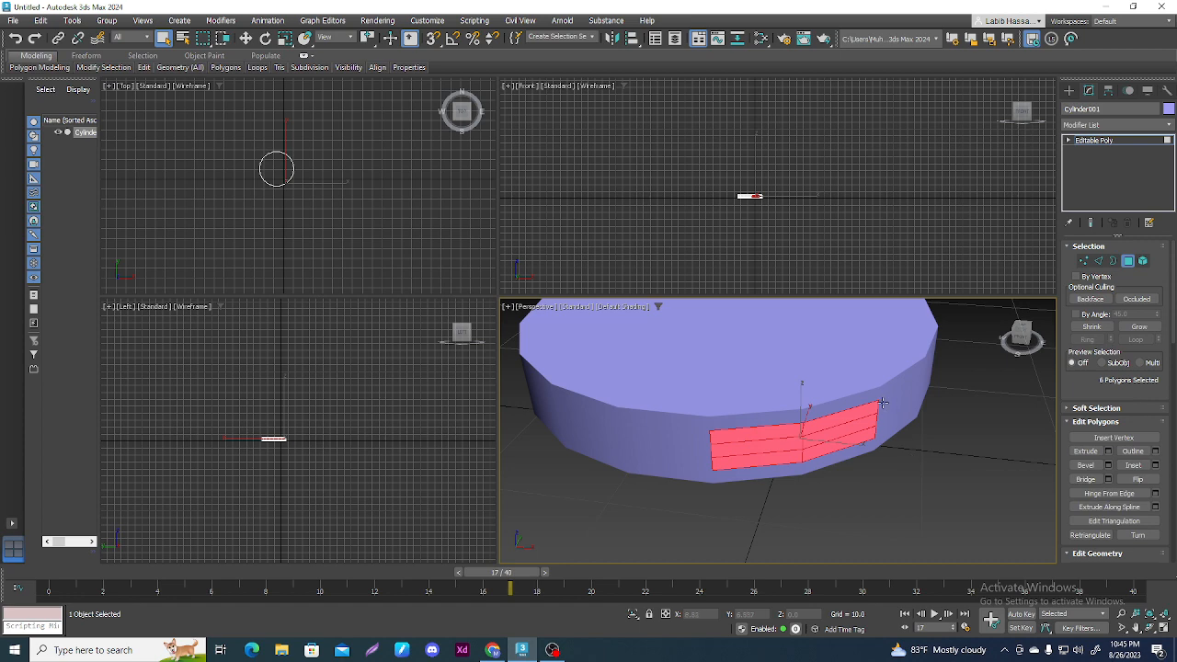
# - Extend the selection with the middle three polygons of the third adjacent side segment, completing a three-by-three block
pyautogui.scroll(-6, 882, 403)
pyautogui.moveTo(904, 459); pyautogui.dragTo(814, 439, button='middle')
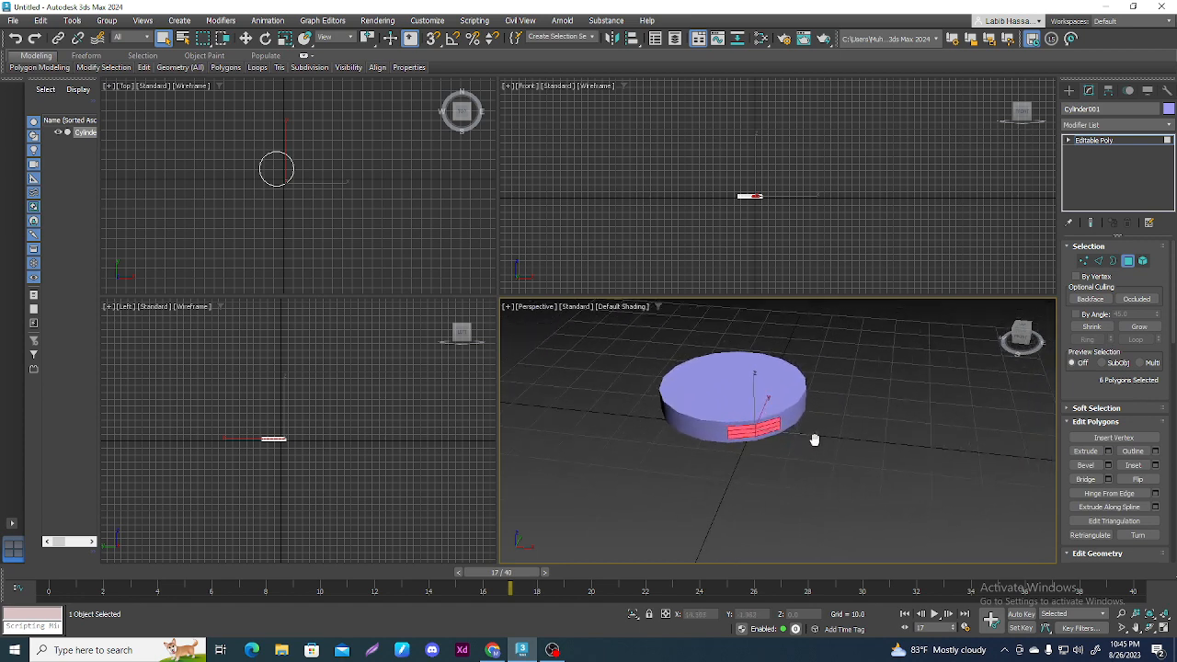
pyautogui.scroll(4, 814, 439)
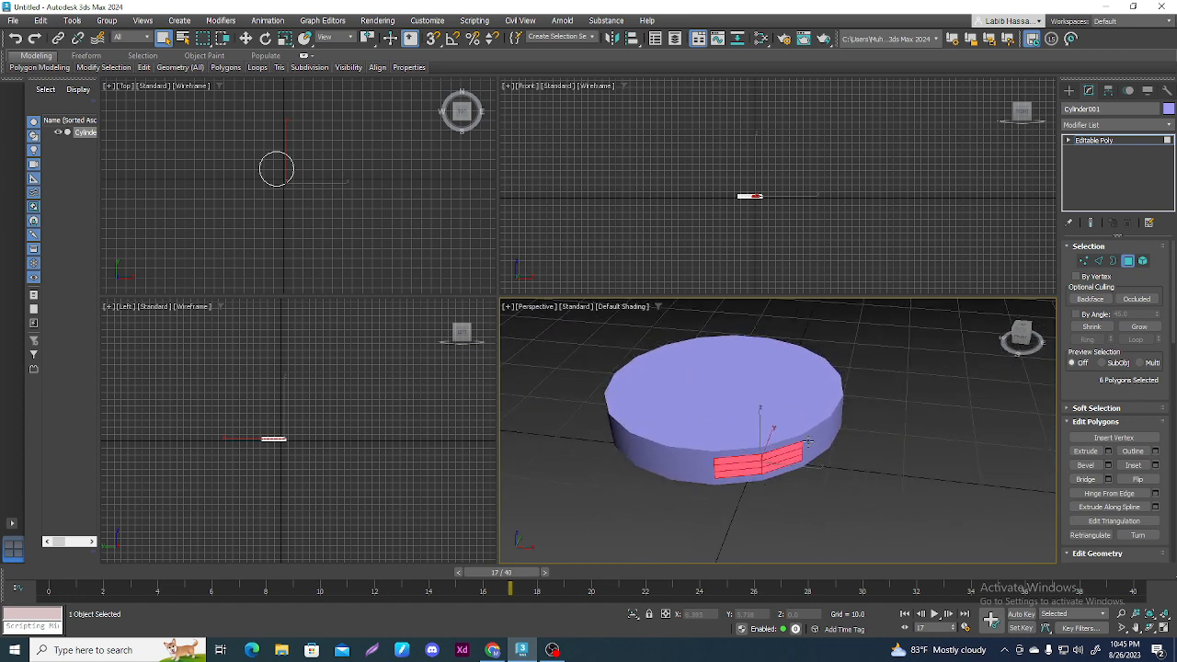
pyautogui.scroll(6, 864, 465)
pyautogui.moveTo(938, 488); pyautogui.dragTo(913, 462, button='middle')
pyautogui.scroll(-5, 910, 492)
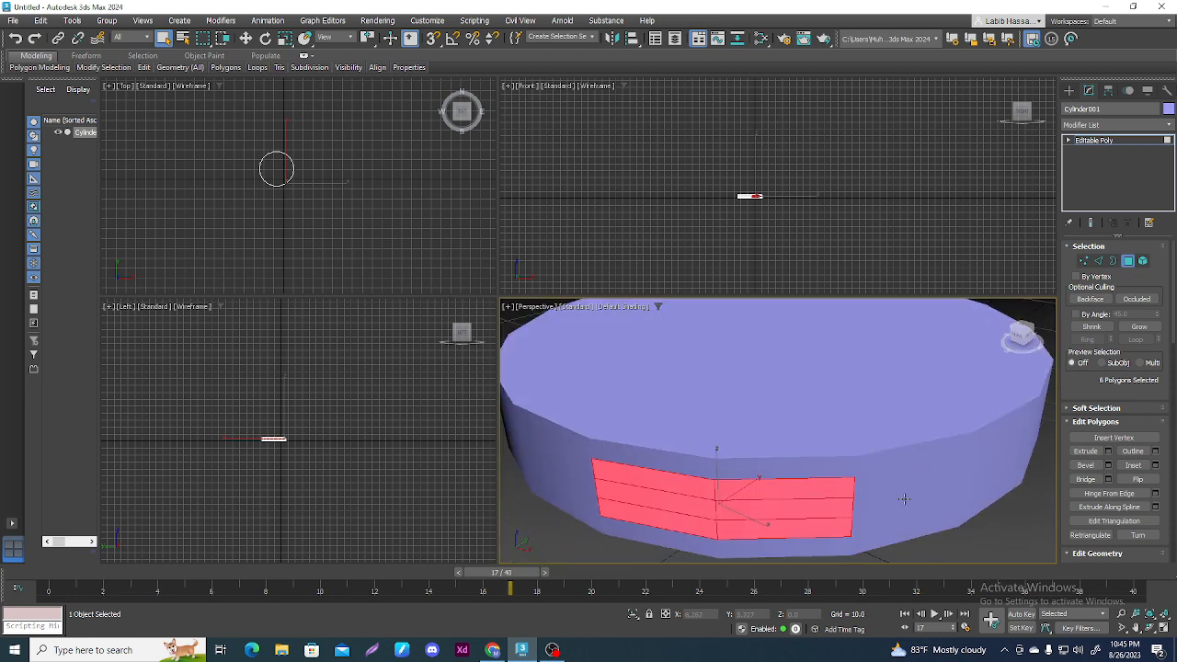
pyautogui.scroll(-3, 880, 453)
pyautogui.keyDown('ctrl'); pyautogui.click(858, 441); pyautogui.keyUp('ctrl')
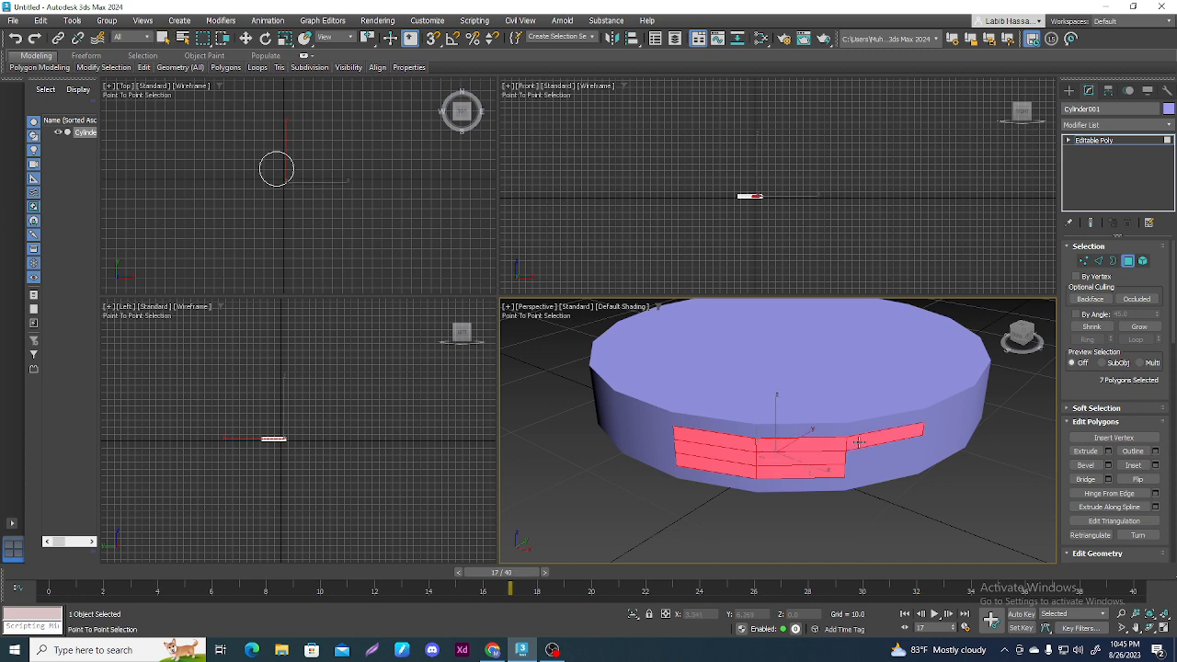
pyautogui.keyDown('ctrl'); pyautogui.click(859, 452); pyautogui.keyUp('ctrl')
pyautogui.keyDown('ctrl'); pyautogui.click(858, 465); pyautogui.keyUp('ctrl')
# - Skip three side segments and add a second three-by-three block of middle side polygons to the selection
pyautogui.scroll(-2, 860, 470)
pyautogui.moveTo(866, 472); pyautogui.dragTo(744, 467, button='middle')
pyautogui.moveTo(963, 529); pyautogui.dragTo(800, 487, button='middle')
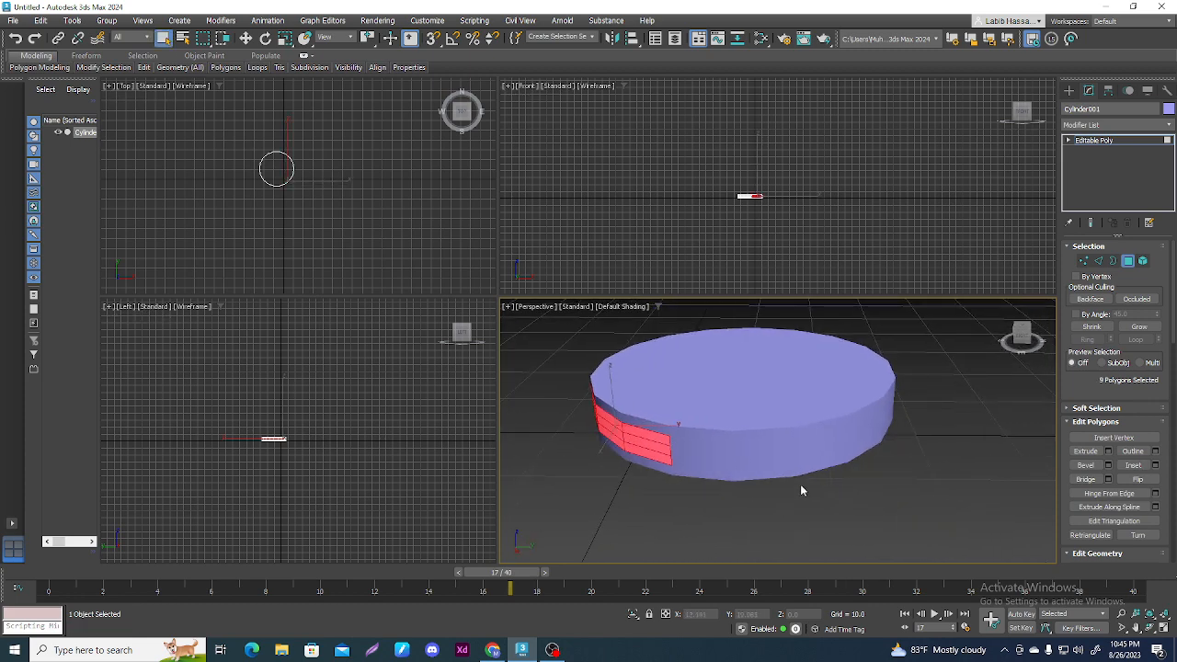
pyautogui.keyDown('alt'); pyautogui.moveTo(871, 478); pyautogui.dragTo(803, 450, button='middle'); pyautogui.keyUp('alt')
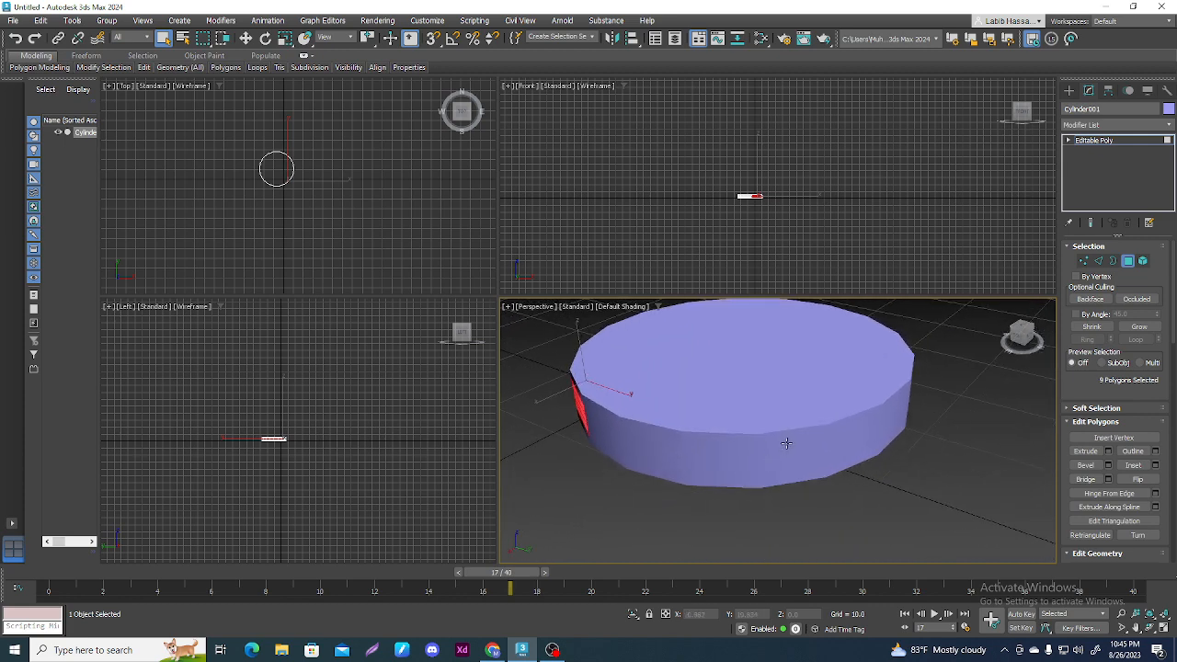
pyautogui.keyDown('ctrl'); pyautogui.click(784, 445); pyautogui.keyUp('ctrl')
pyautogui.keyDown('ctrl'); pyautogui.click(782, 456); pyautogui.keyUp('ctrl')
pyautogui.keyDown('ctrl'); pyautogui.click(780, 466); pyautogui.keyUp('ctrl')
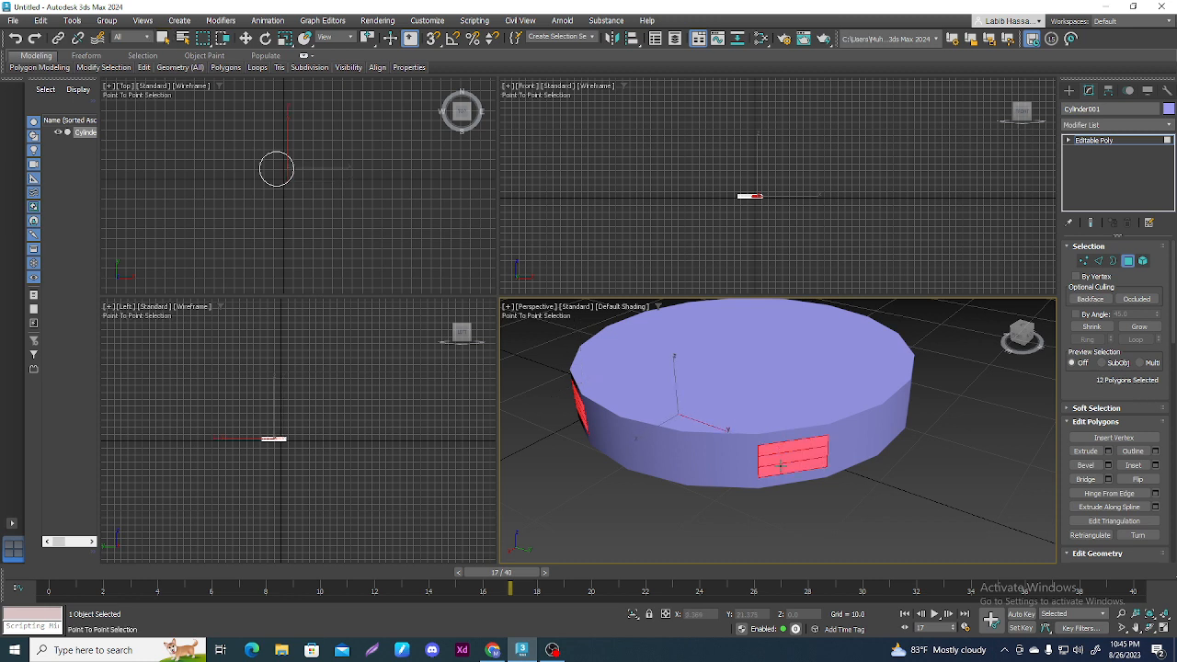
pyautogui.keyDown('ctrl'); pyautogui.click(834, 439); pyautogui.keyUp('ctrl')
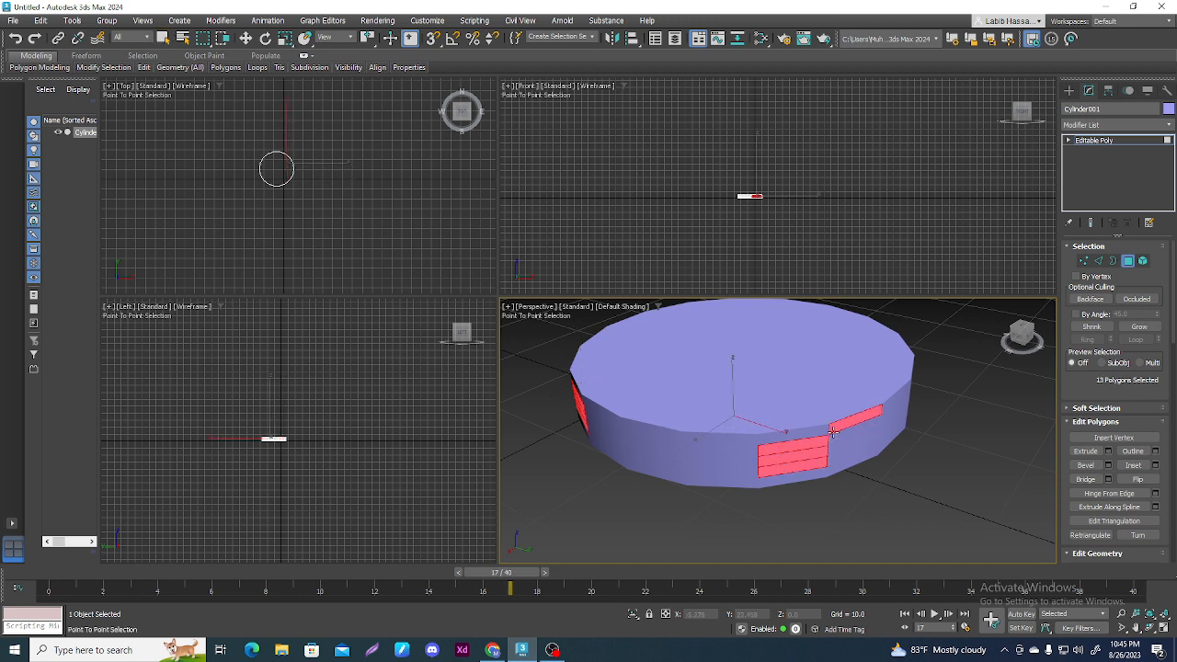
pyautogui.keyDown('ctrl'); pyautogui.click(840, 465); pyautogui.keyUp('ctrl')
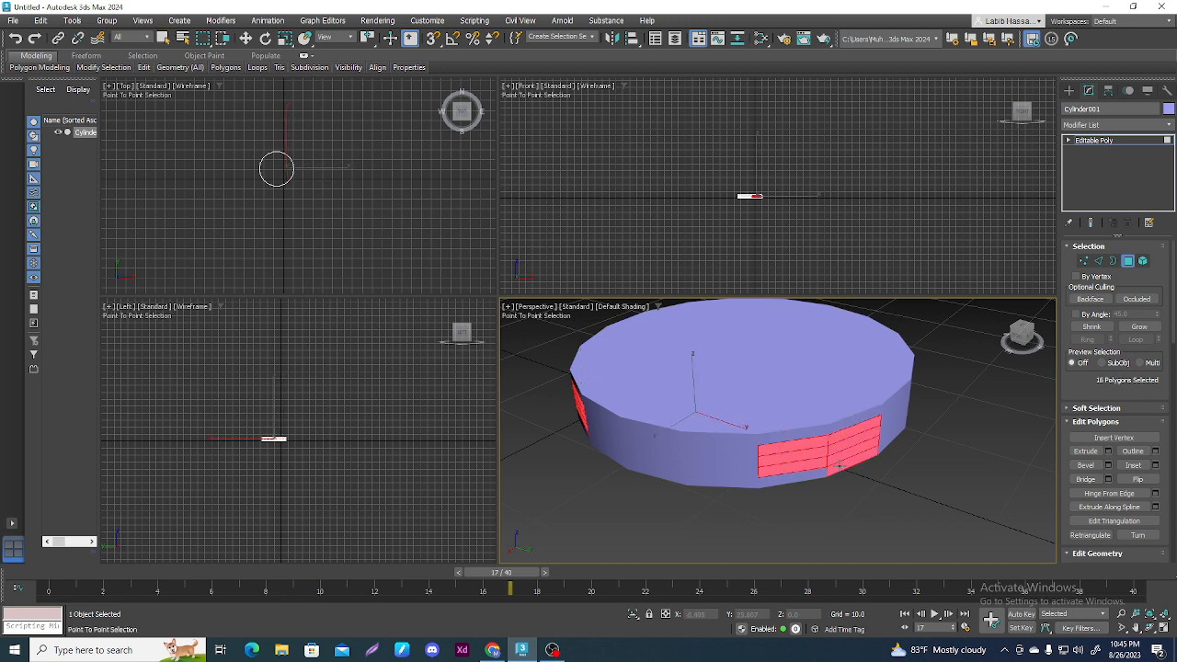
pyautogui.keyDown('ctrl'); pyautogui.click(875, 422); pyautogui.keyUp('ctrl')
pyautogui.keyDown('ctrl'); pyautogui.click(887, 427); pyautogui.keyUp('ctrl')
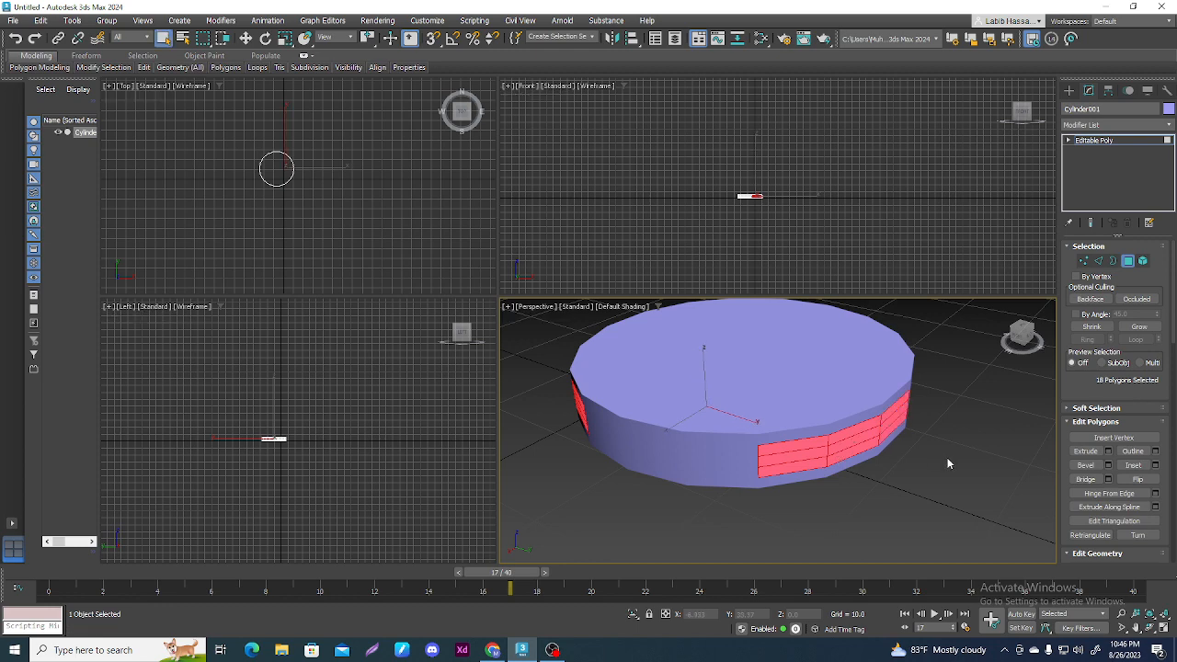
# - Add a third three-by-three block of middle side polygons, leaving three unselected segments between it and the other blocks
pyautogui.scroll(-5, 948, 462)
pyautogui.keyDown('alt'); pyautogui.moveTo(946, 462); pyautogui.dragTo(758, 470, button='middle'); pyautogui.keyUp('alt')
pyautogui.scroll(3, 758, 471)
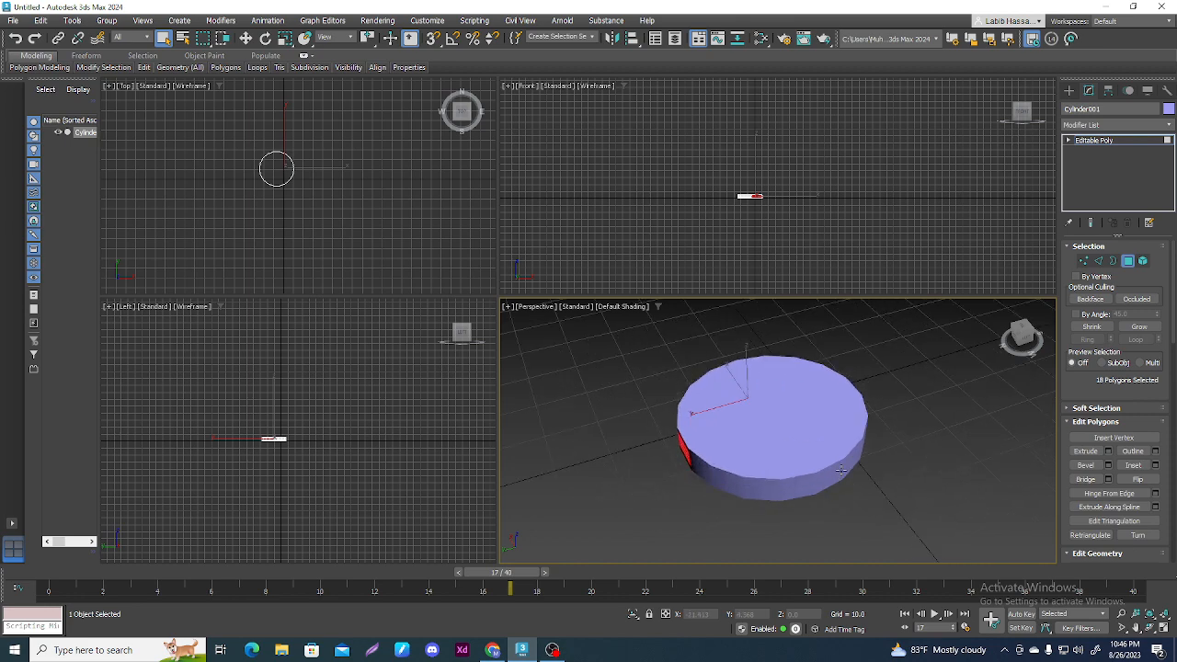
pyautogui.moveTo(840, 468)
pyautogui.mouseDown(button='middle')
pyautogui.moveTo(849, 459)
pyautogui.moveTo(839, 466)
pyautogui.mouseUp(button='middle')
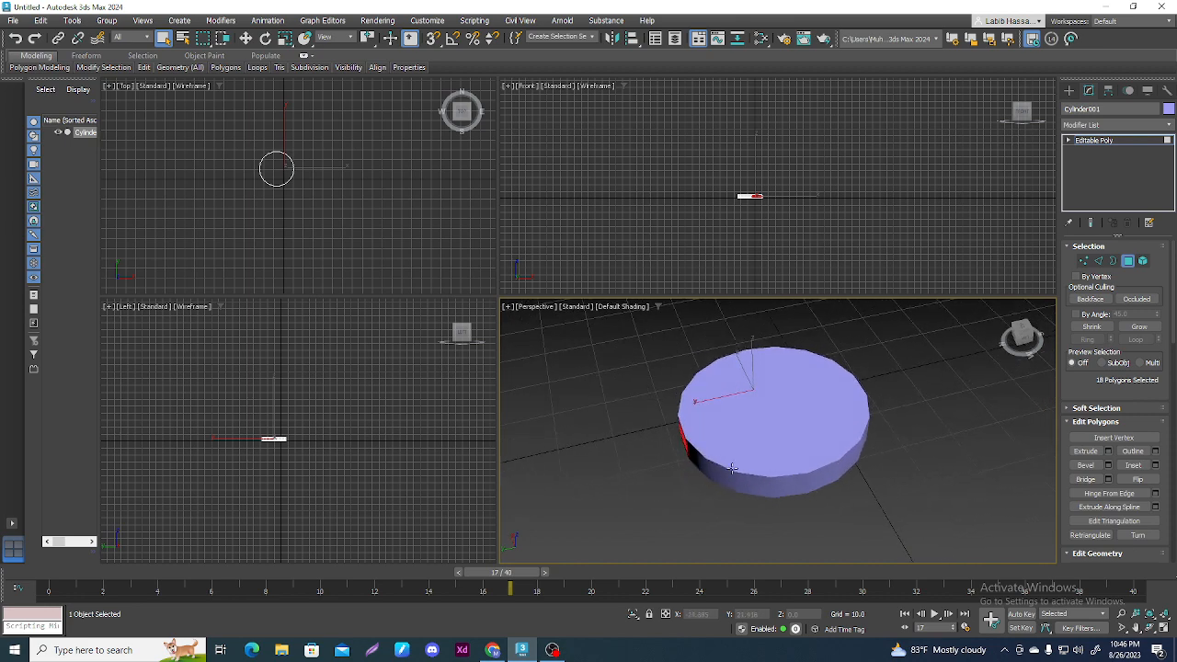
pyautogui.scroll(2, 798, 479)
pyautogui.keyDown('ctrl'); pyautogui.click(786, 481); pyautogui.keyUp('ctrl')
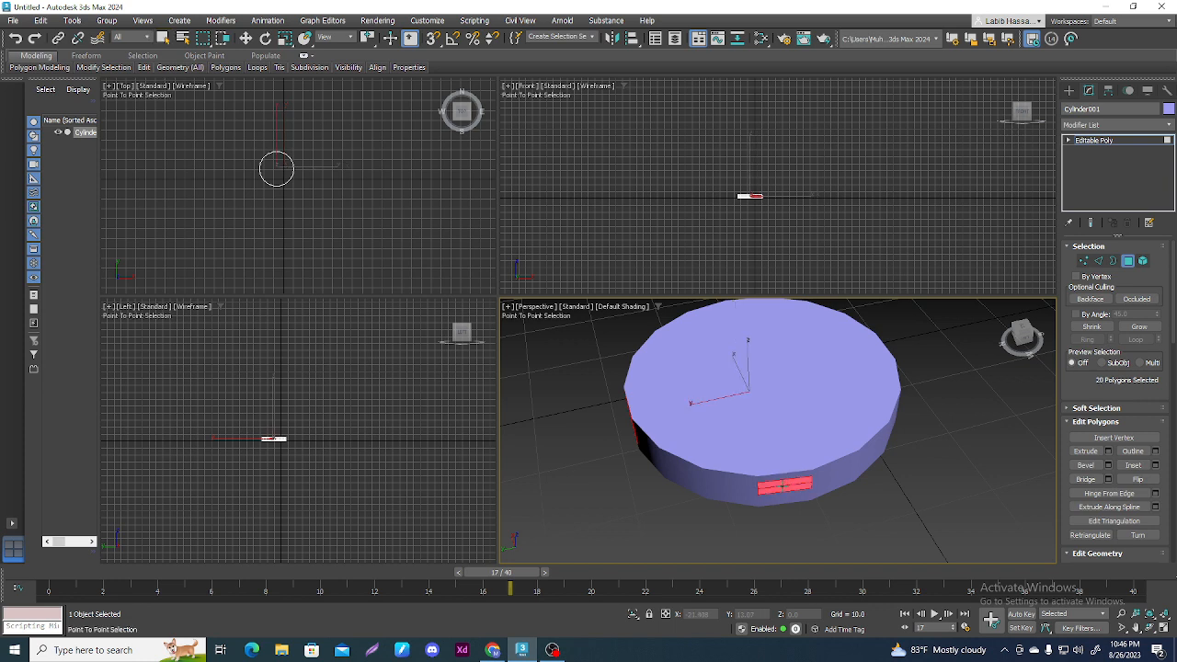
pyautogui.keyDown('ctrl'); pyautogui.click(822, 476); pyautogui.keyUp('ctrl')
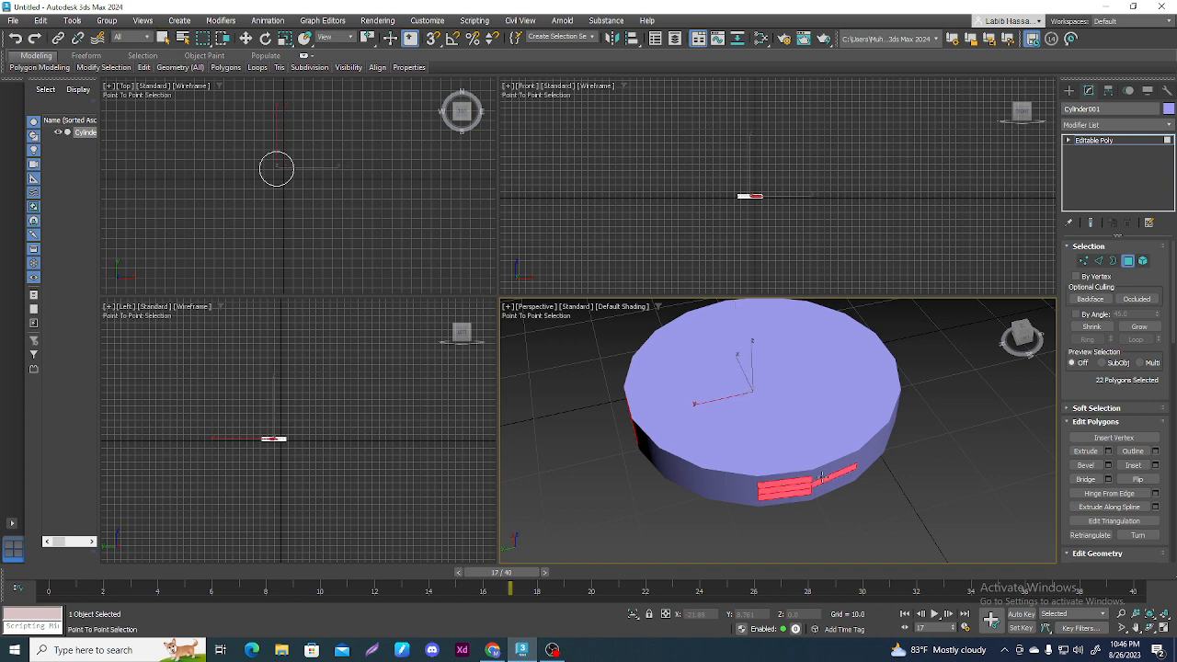
pyautogui.keyDown('ctrl'); pyautogui.click(825, 485); pyautogui.keyUp('ctrl')
pyautogui.keyDown('ctrl'); pyautogui.click(866, 460); pyautogui.keyUp('ctrl')
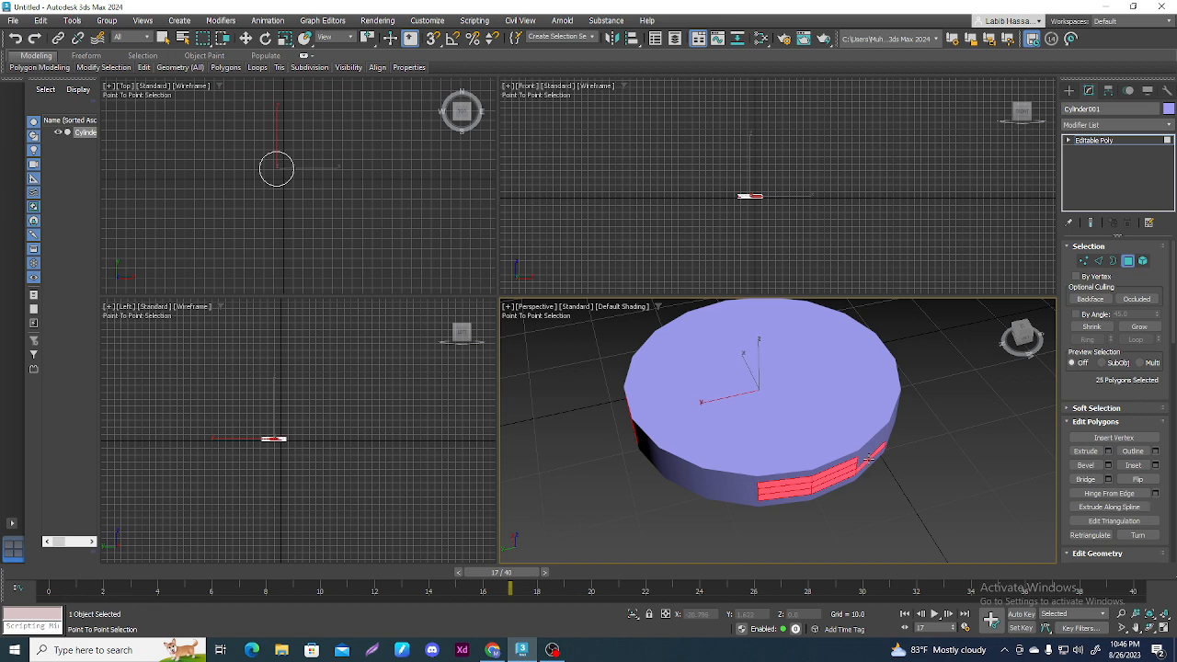
pyautogui.keyDown('ctrl'); pyautogui.click(862, 467); pyautogui.keyUp('ctrl')
# - Extrude the three selected blocks of side polygons outward by 38.045 to form three arms around the disc
pyautogui.scroll(-8, 861, 464)
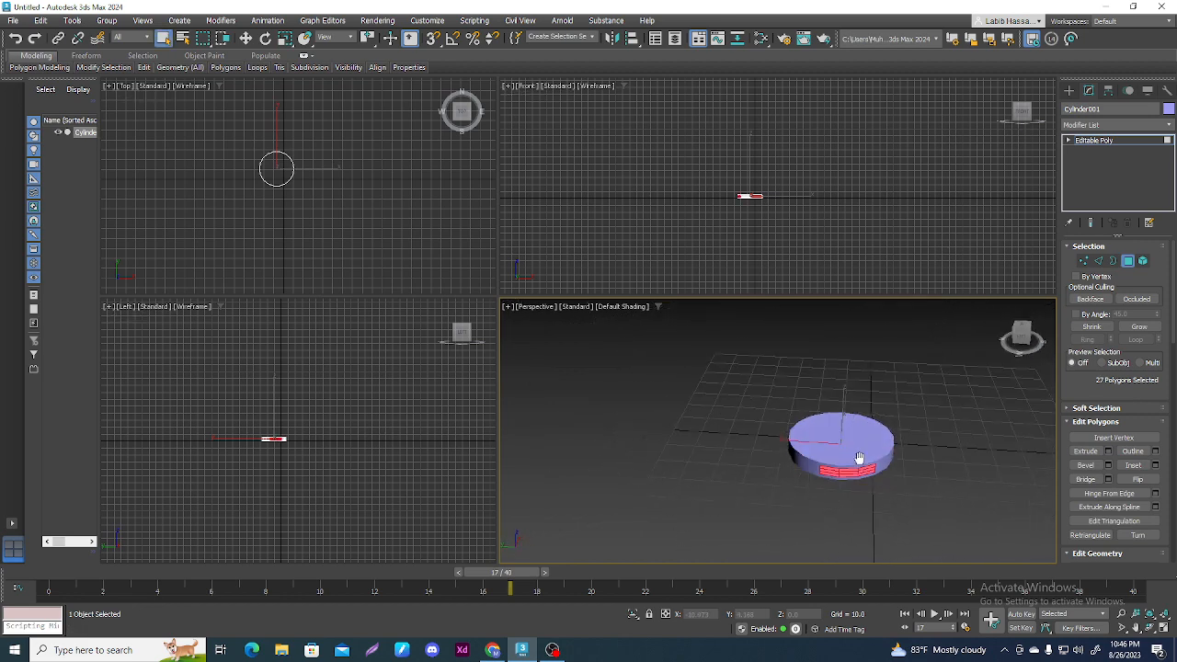
pyautogui.keyDown('alt'); pyautogui.moveTo(859, 457); pyautogui.dragTo(858, 439, button='middle'); pyautogui.keyUp('alt')
pyautogui.scroll(5, 748, 494)
pyautogui.moveTo(749, 493); pyautogui.dragTo(577, 529, button='middle')
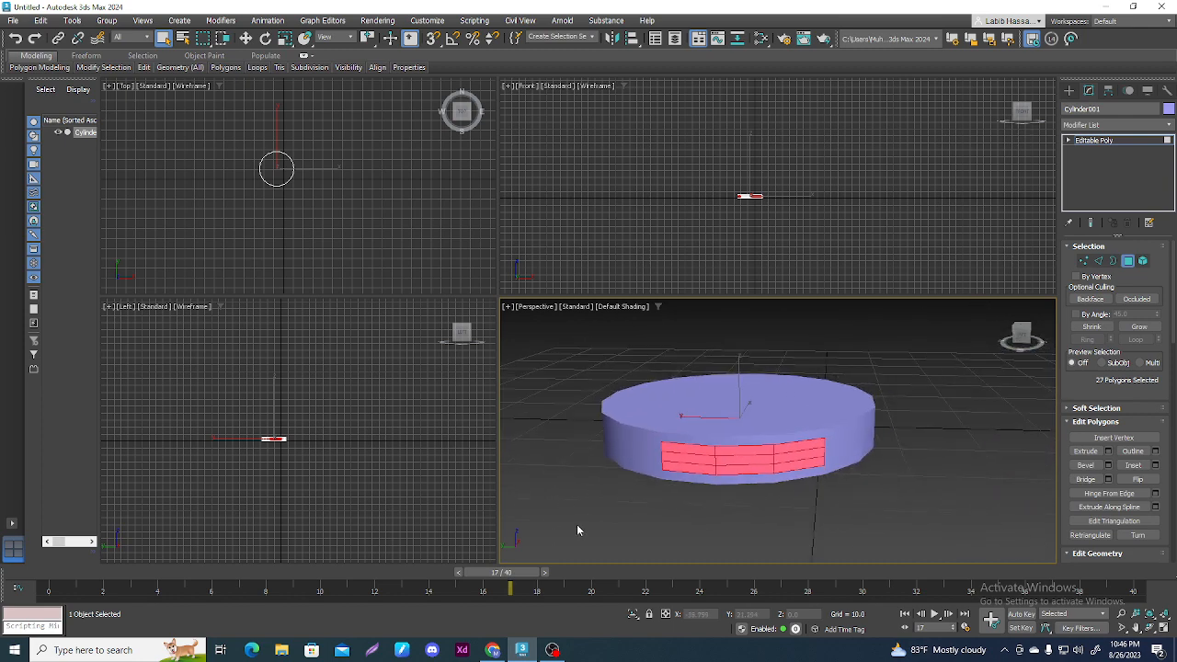
pyautogui.hotkey('alt', 'w')
pyautogui.scroll(-3, 649, 492)
pyautogui.moveTo(649, 492); pyautogui.dragTo(747, 508, button='middle')
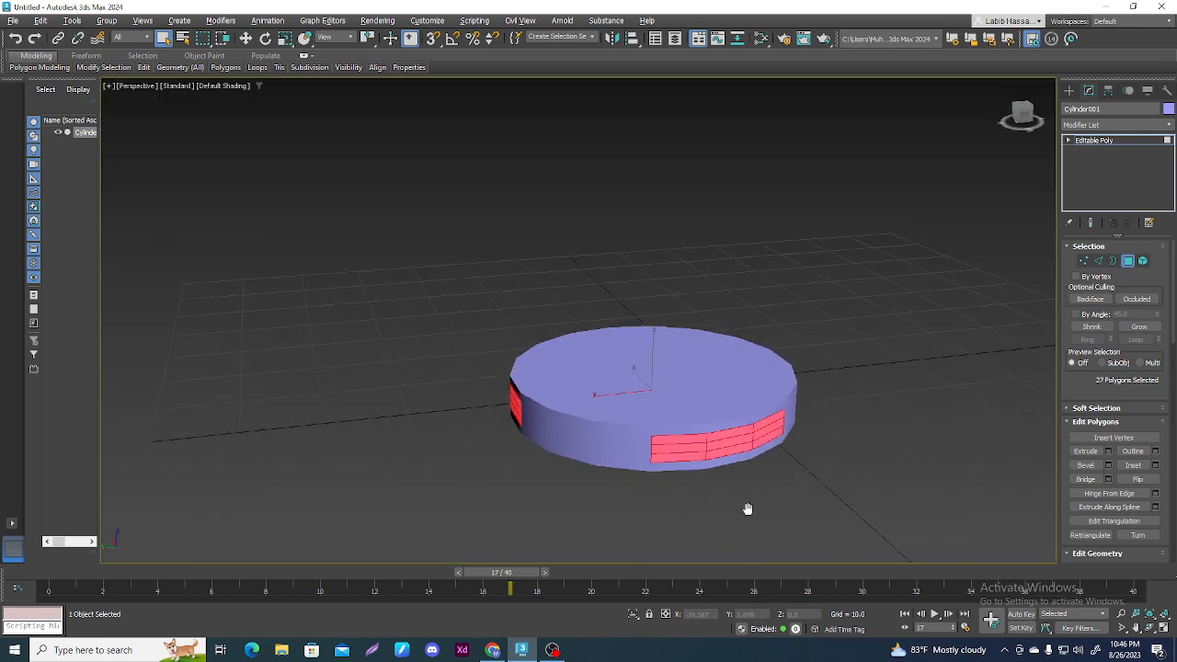
pyautogui.click(1108, 450)
pyautogui.scroll(-3, 731, 434)
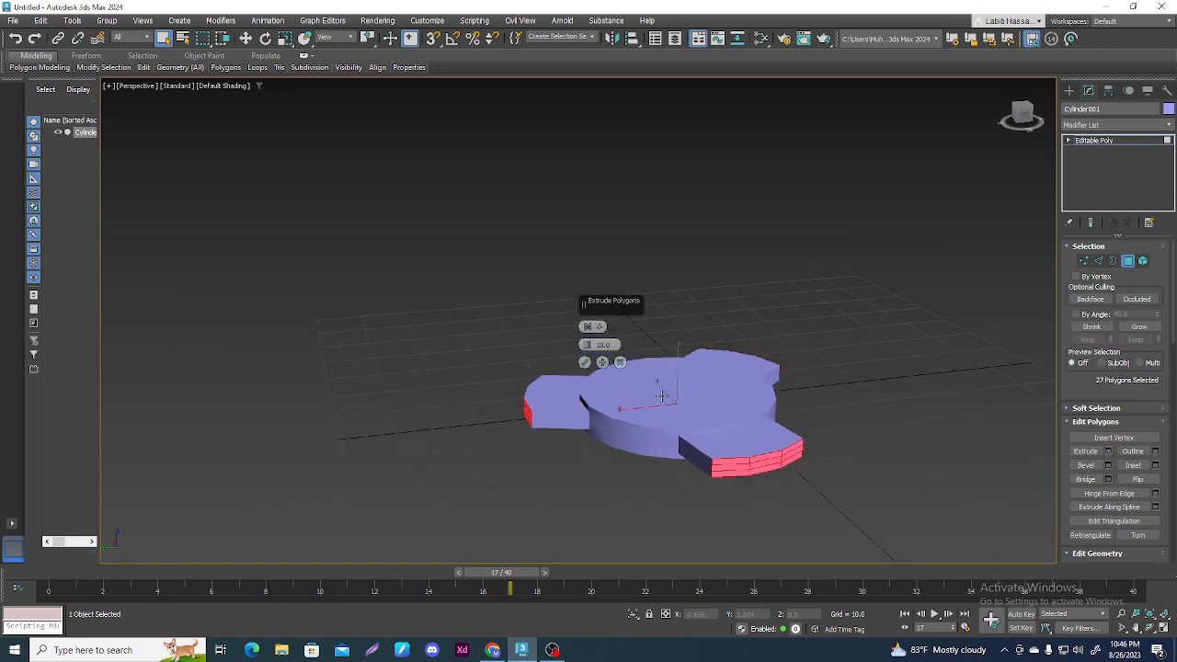
pyautogui.moveTo(588, 346); pyautogui.dragTo(565, 221)
pyautogui.scroll(-3, 602, 331)
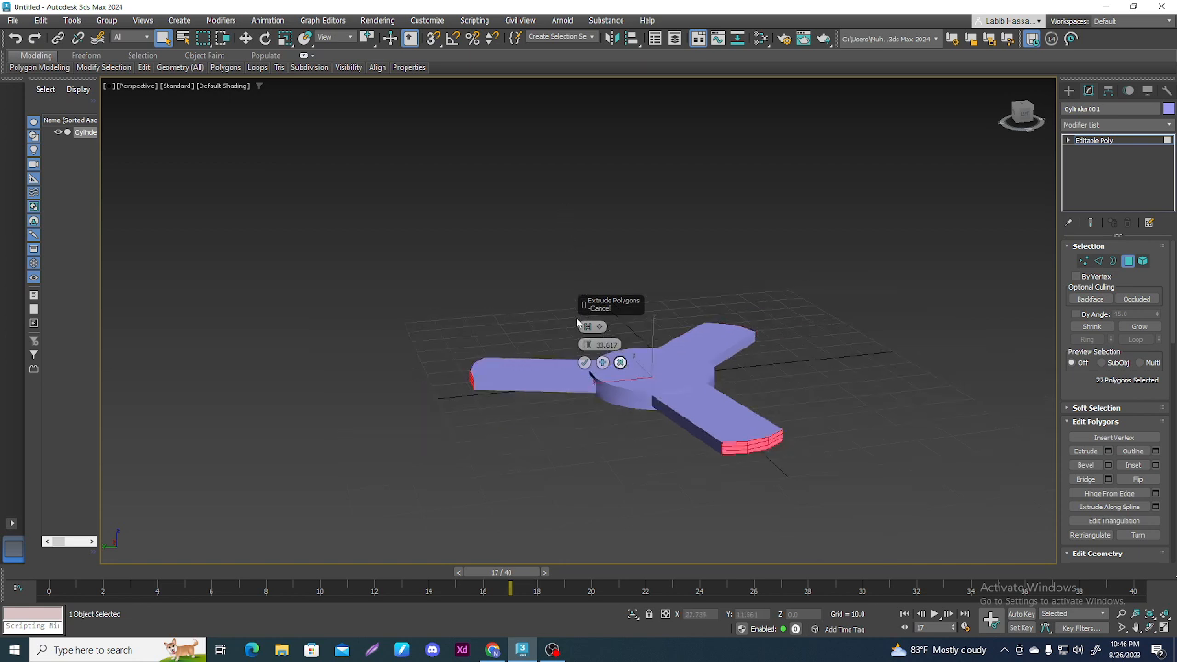
pyautogui.moveTo(691, 357); pyautogui.dragTo(664, 320, button='middle')
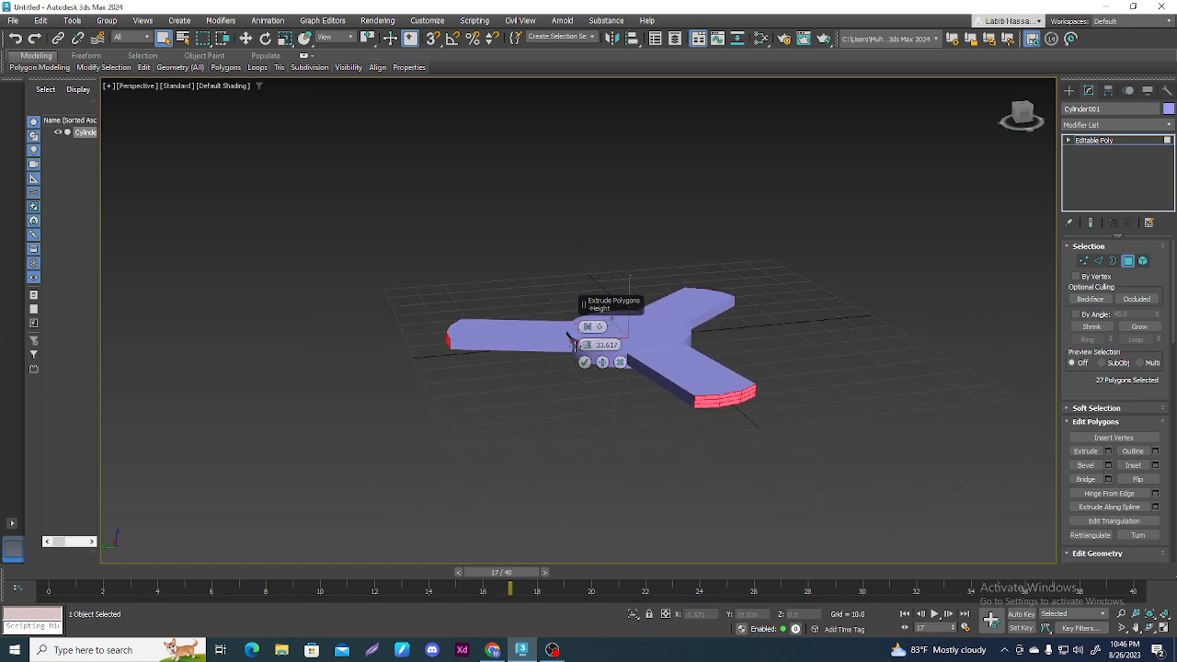
pyautogui.moveTo(586, 345); pyautogui.dragTo(577, 319)
# - Try the By Polygon extrusion type, return to extruding each block as one connected arm, and apply the extrusion
pyautogui.click(590, 328)
pyautogui.click(590, 328)
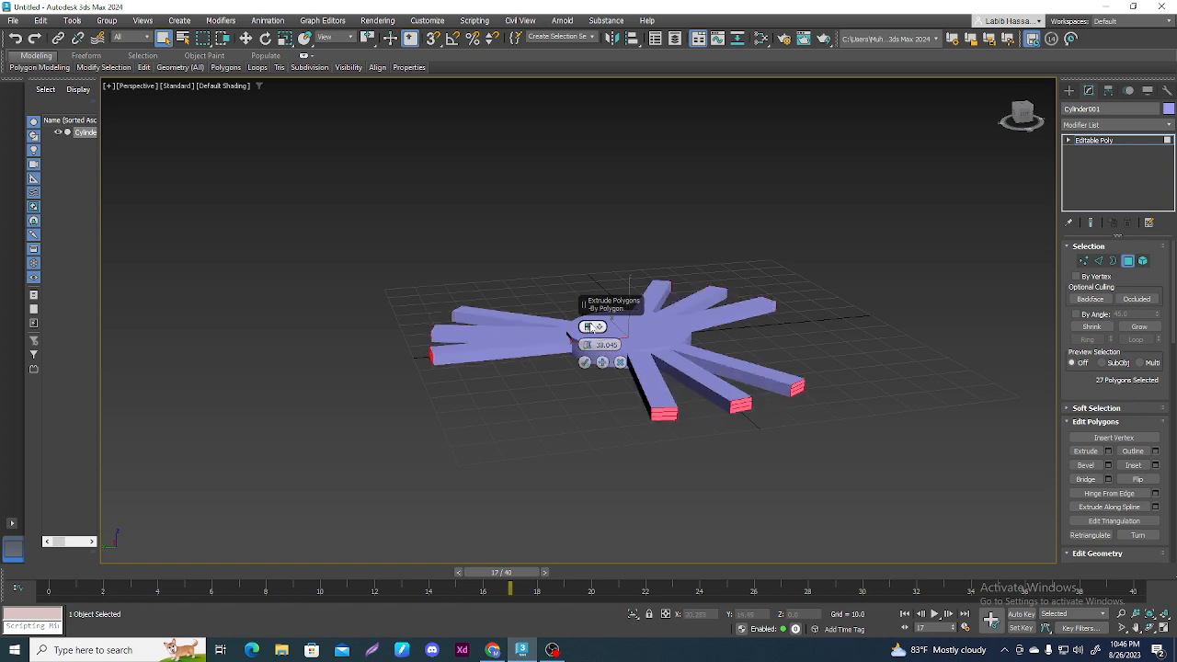
pyautogui.click(590, 329)
pyautogui.click(590, 328)
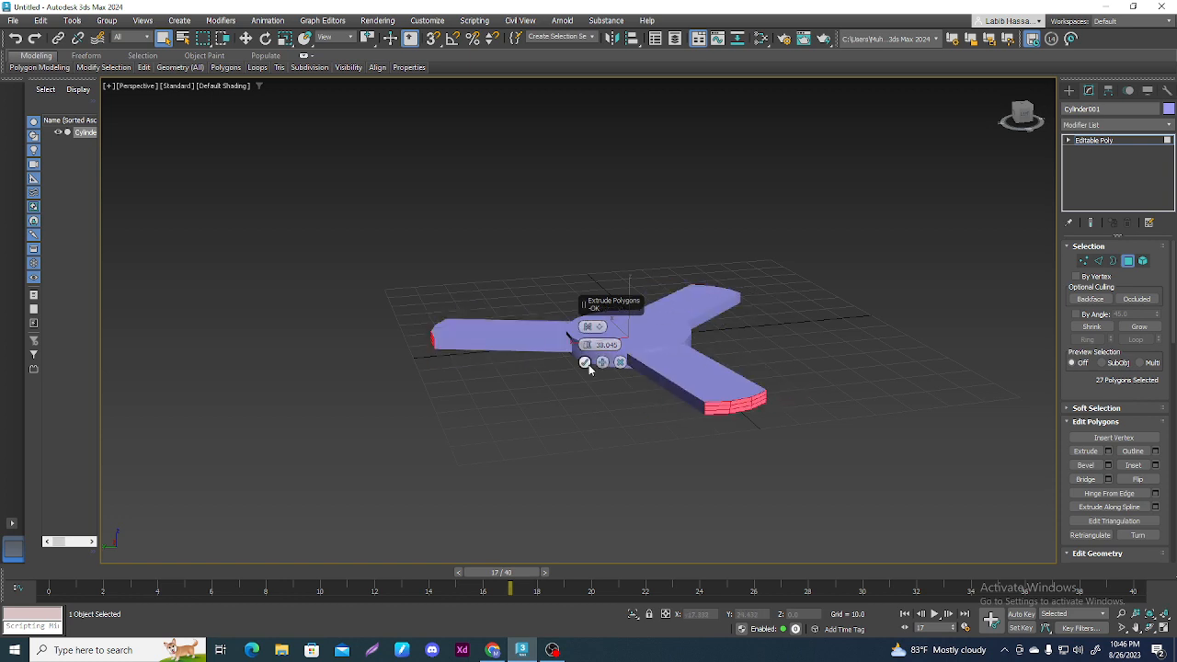
pyautogui.click(584, 361)
# - Scale down the selected end polygons so the three arms taper towards their tips, and clear the selection
pyautogui.moveTo(728, 448); pyautogui.dragTo(734, 476, button='middle')
pyautogui.press('r')
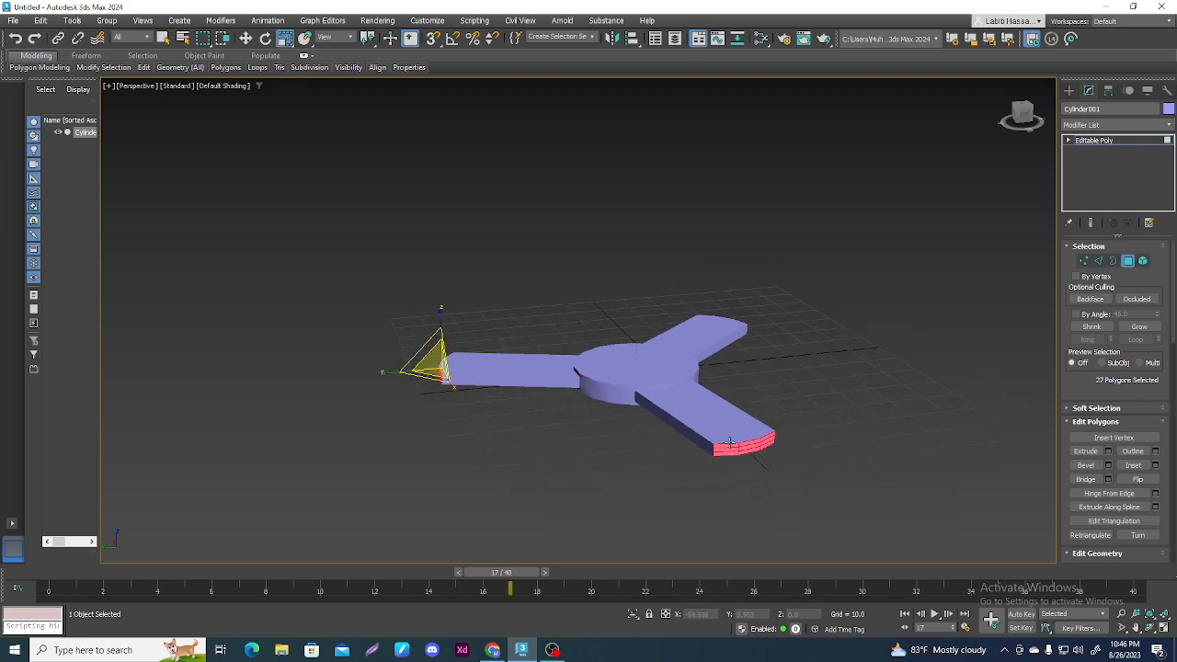
pyautogui.moveTo(405, 370); pyautogui.dragTo(440, 377)
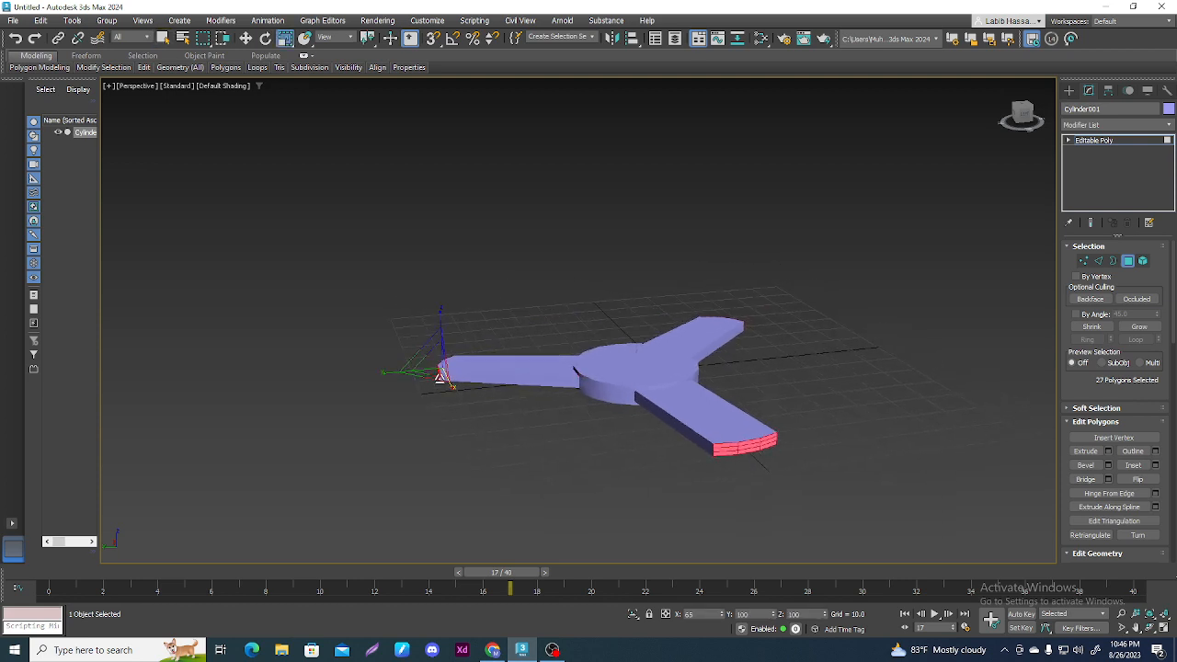
pyautogui.keyDown('alt'); pyautogui.moveTo(419, 412); pyautogui.dragTo(533, 450, button='middle'); pyautogui.keyUp('alt')
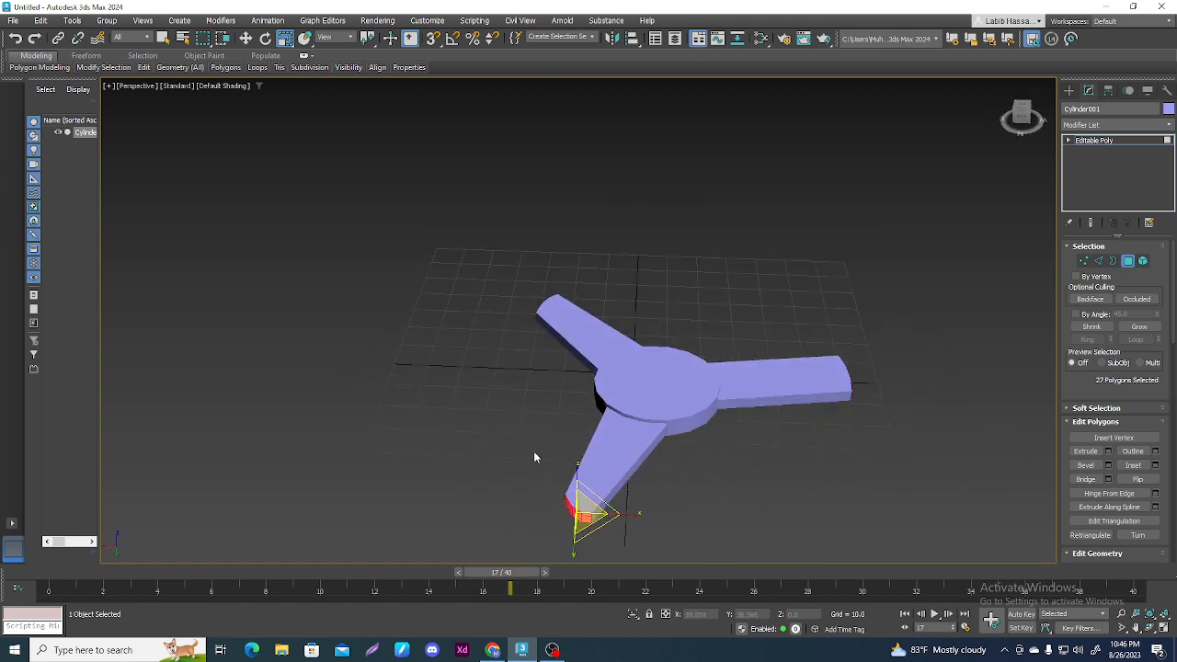
pyautogui.moveTo(626, 495); pyautogui.dragTo(681, 543)
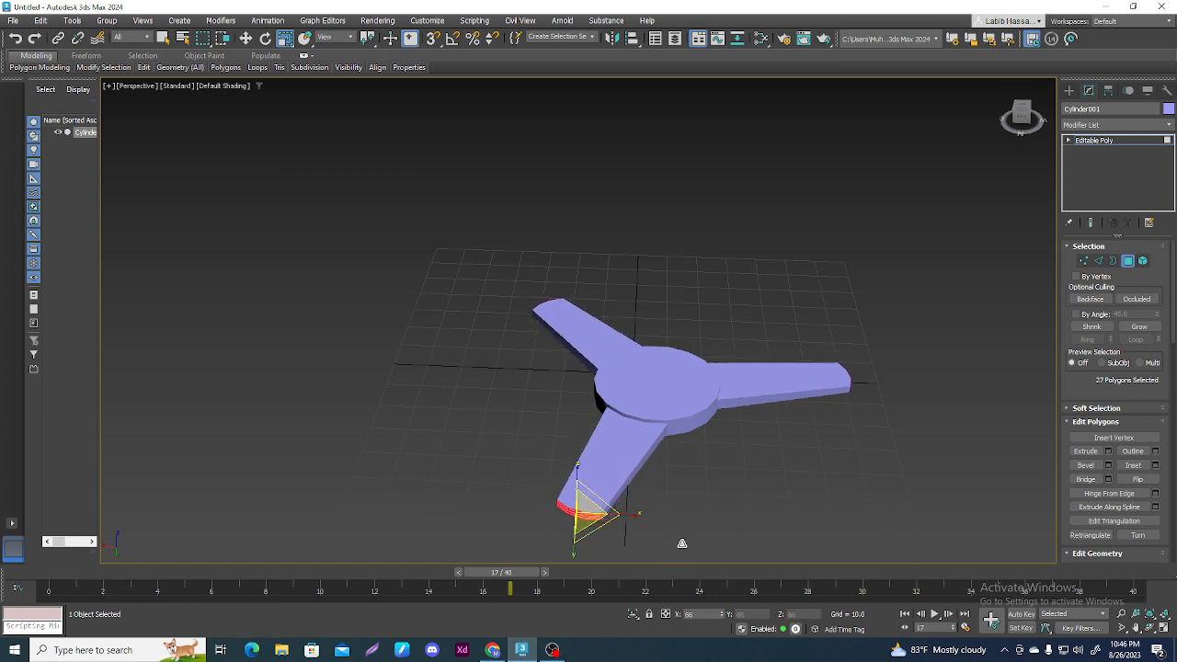
pyautogui.click(684, 487)
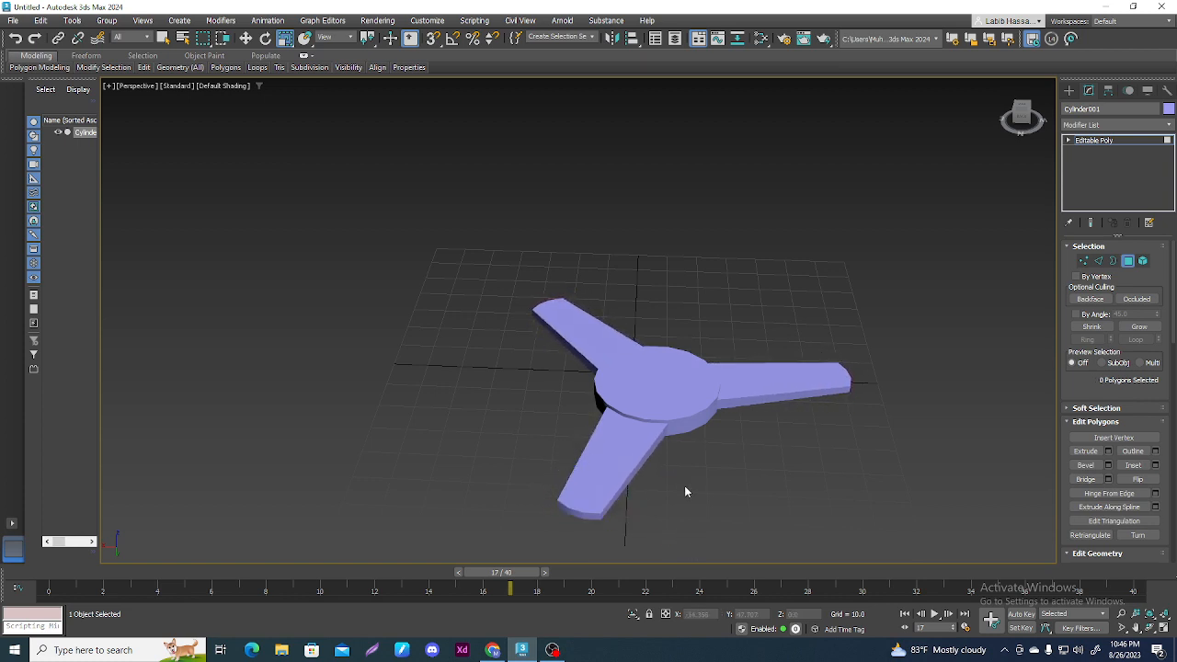
# - Select the hub's top polygon and outline it inward to create a sloped rim
pyautogui.keyDown('alt'); pyautogui.moveTo(684, 485); pyautogui.dragTo(657, 482, button='middle'); pyautogui.keyUp('alt')
pyautogui.scroll(5, 657, 481)
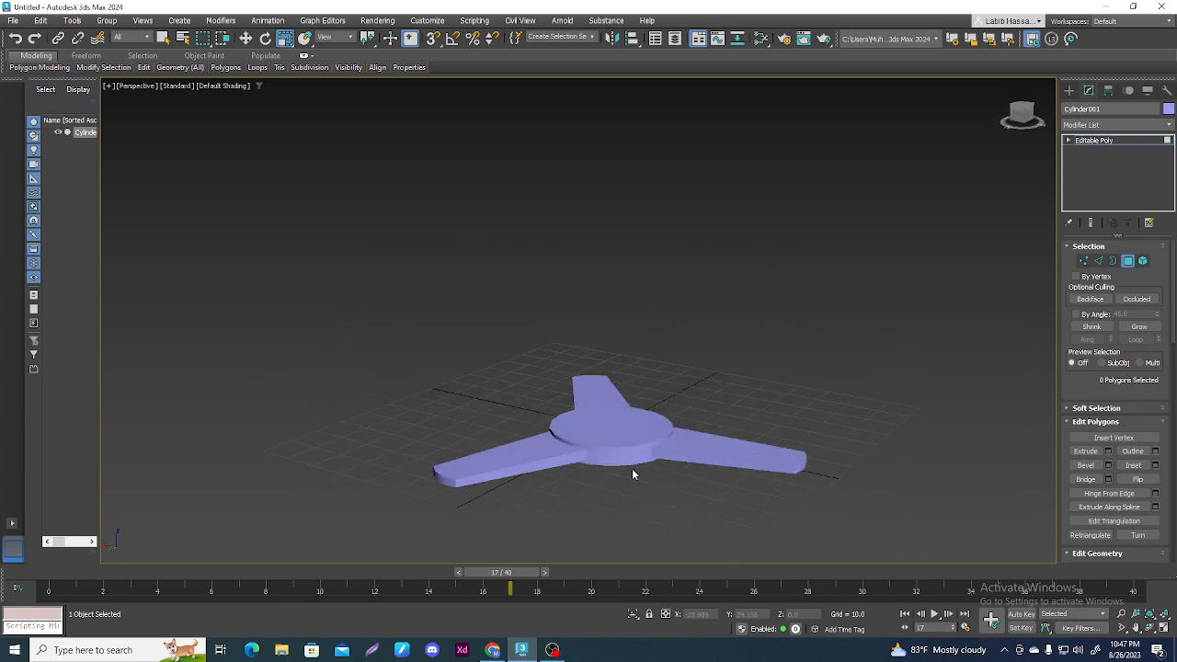
pyautogui.click(648, 389)
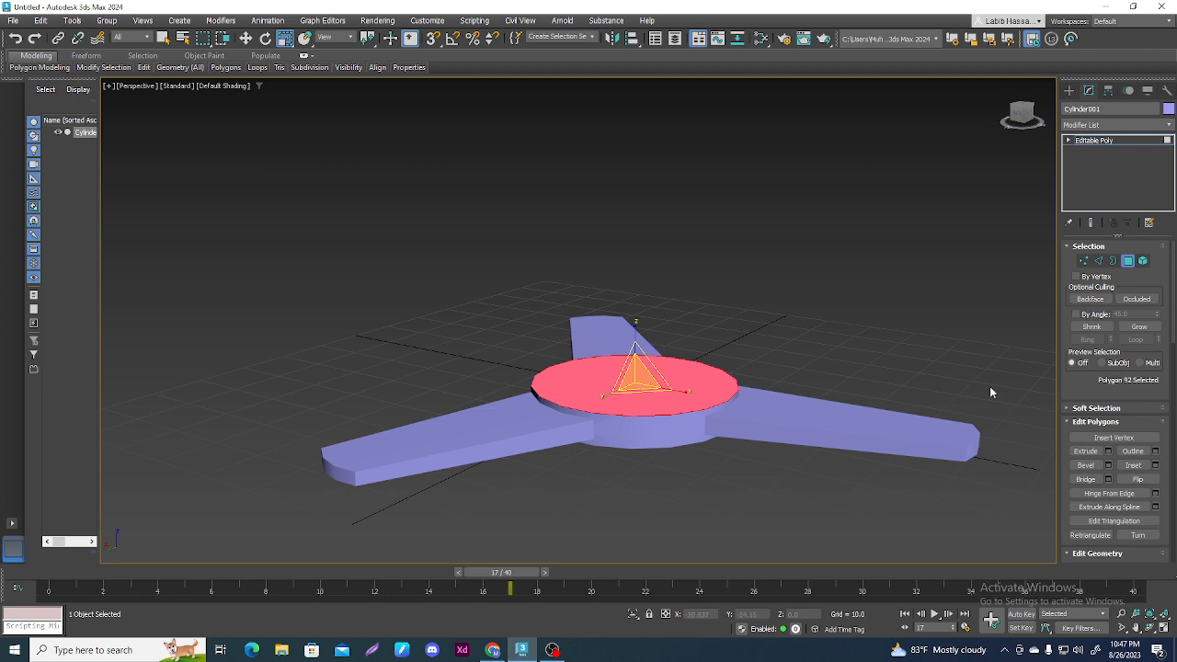
pyautogui.click(1134, 451)
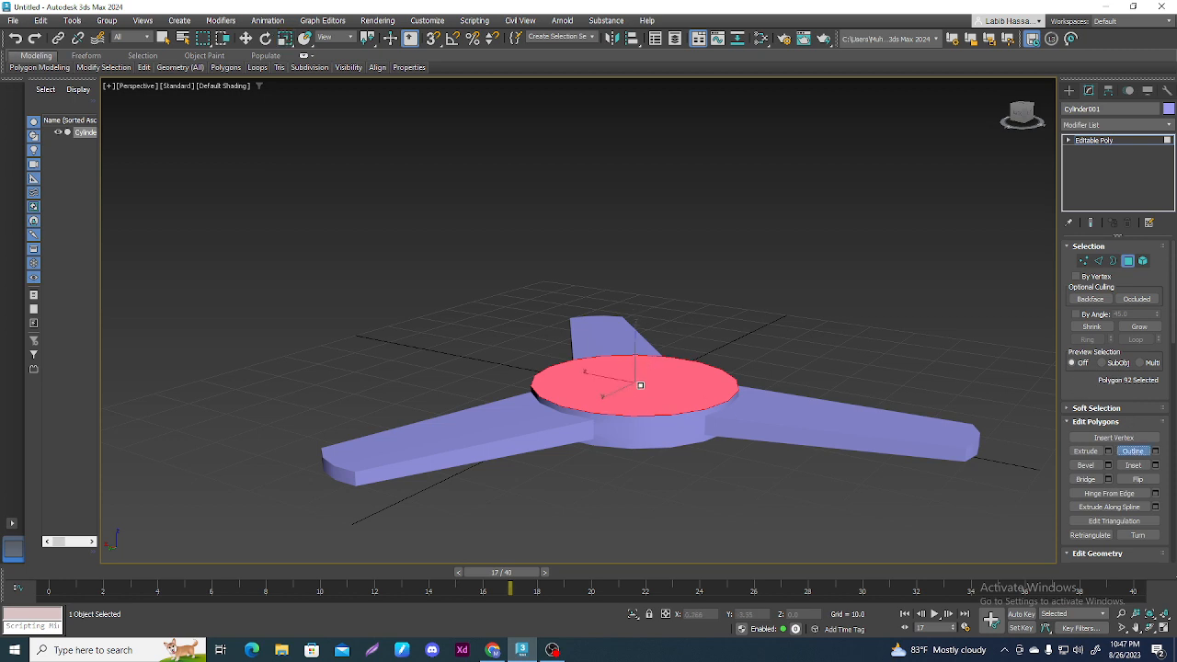
pyautogui.moveTo(641, 385); pyautogui.dragTo(683, 417)
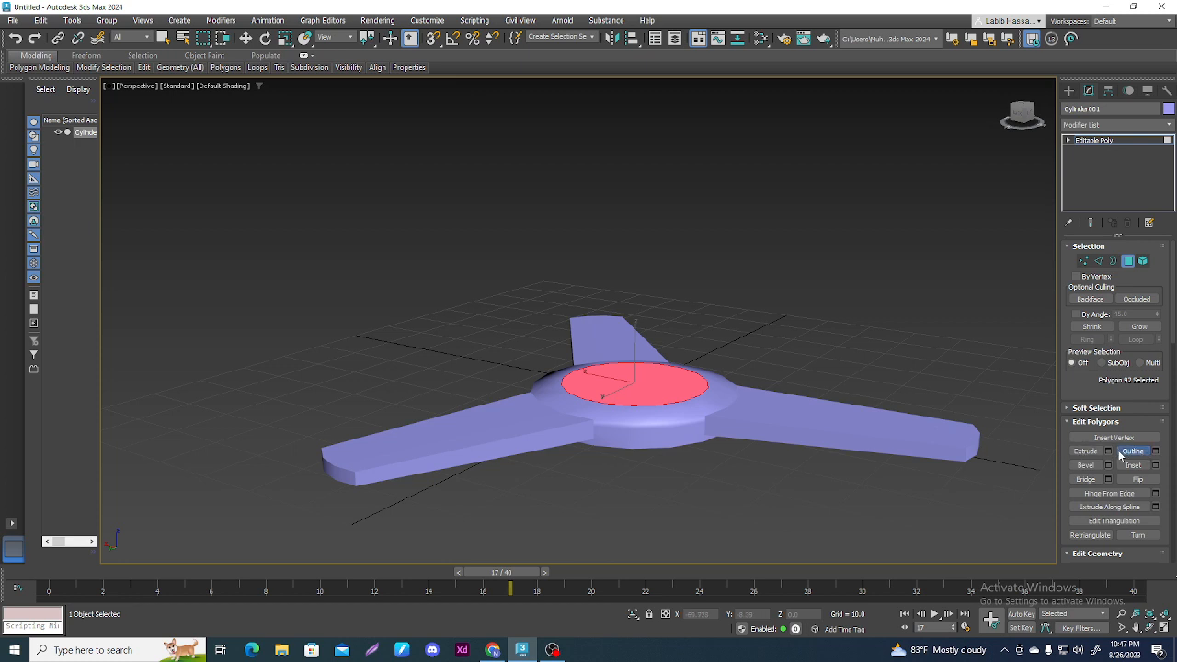
# - Extrude the hub's top polygon upward by 1.484 and outline it inward to a small disc, forming a domed top
pyautogui.click(1107, 452)
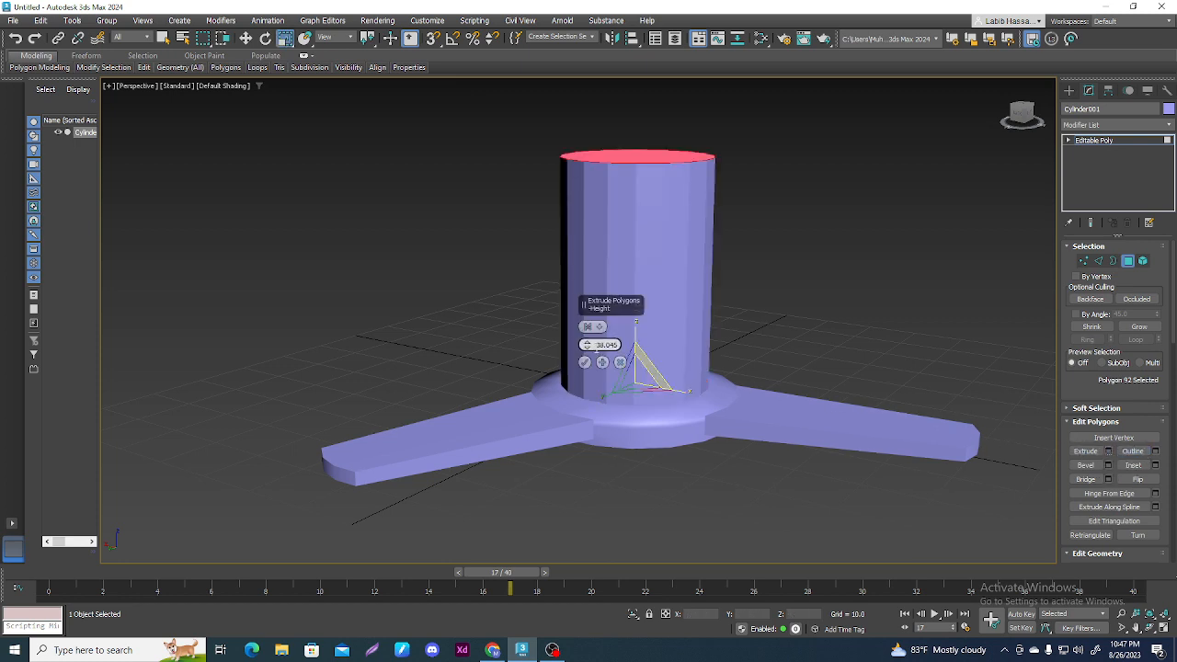
pyautogui.moveTo(587, 344); pyautogui.dragTo(600, 552)
pyautogui.click(584, 363)
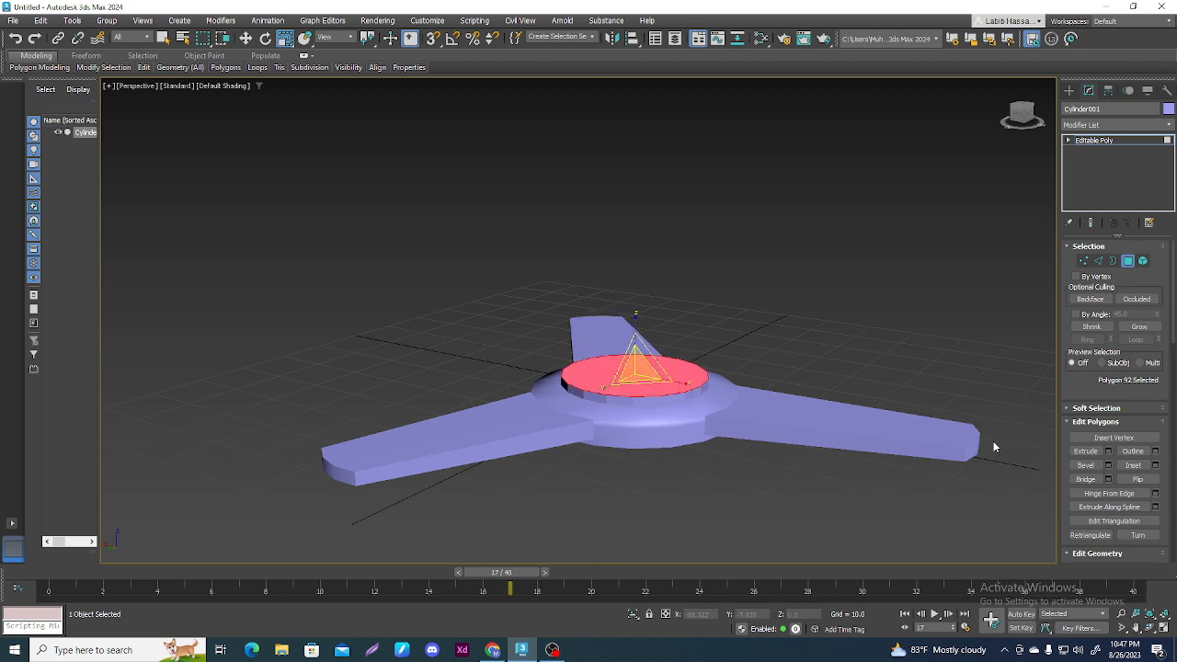
pyautogui.click(1132, 452)
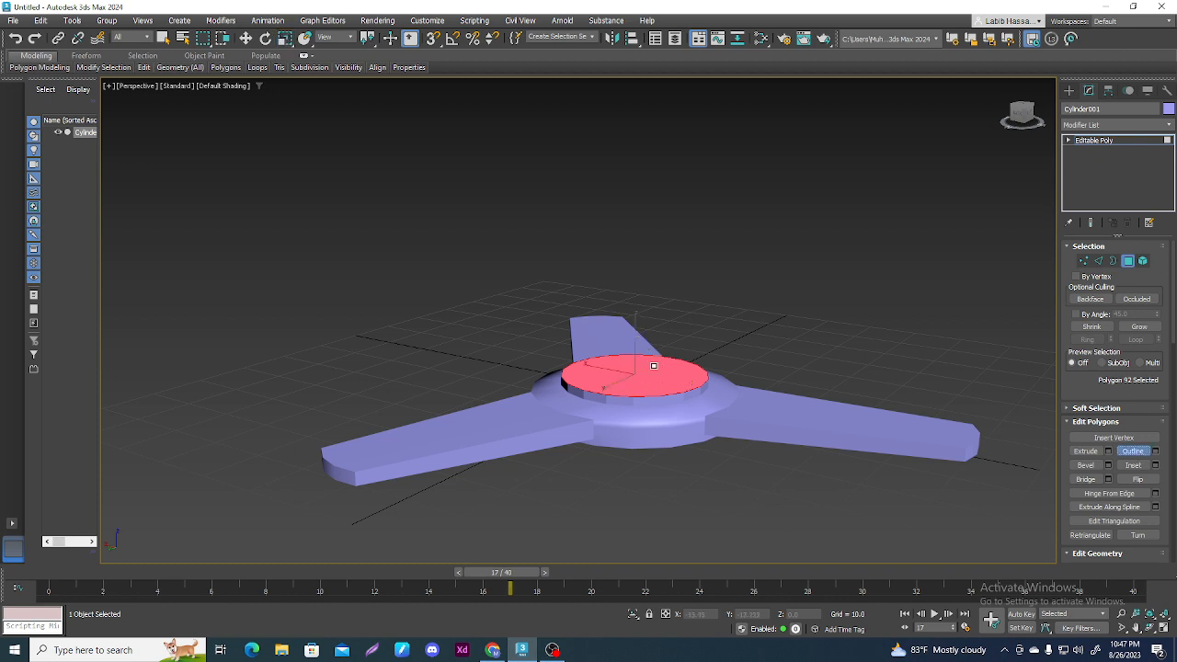
pyautogui.moveTo(667, 371)
pyautogui.mouseDown()
pyautogui.moveTo(681, 419)
pyautogui.moveTo(667, 424)
pyautogui.mouseUp()
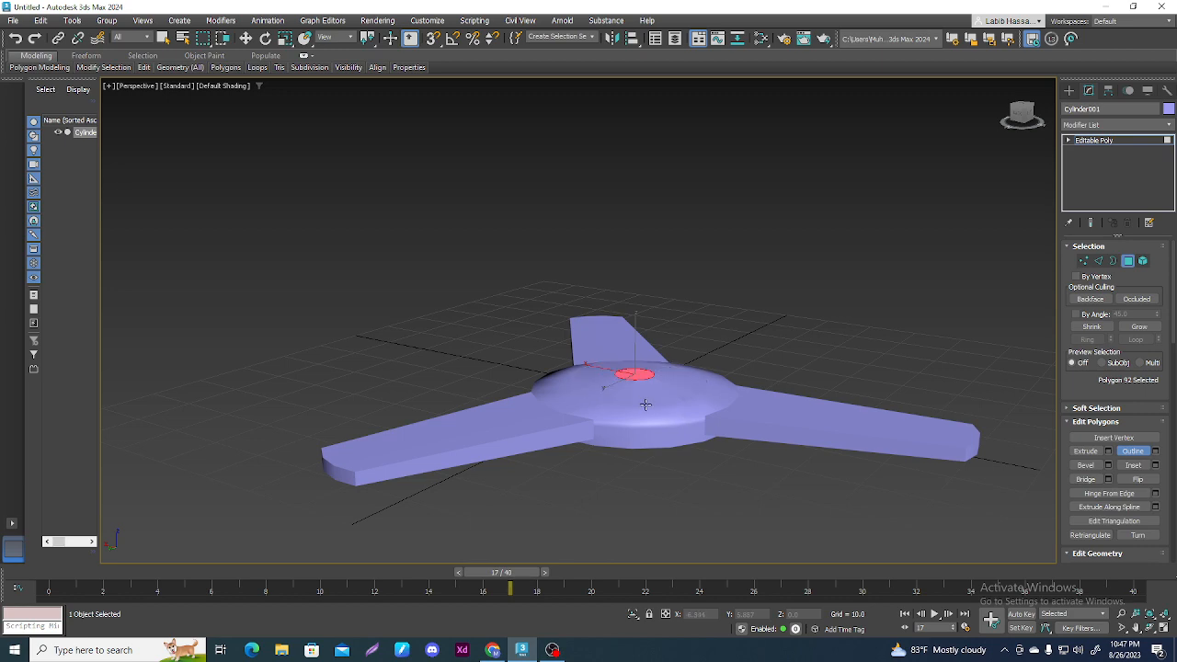
# - Extrude the small disc on top of the hub upward by about 30.21 to form a rod
pyautogui.keyDown('alt'); pyautogui.moveTo(646, 405); pyautogui.dragTo(555, 379, button='middle'); pyautogui.keyUp('alt')
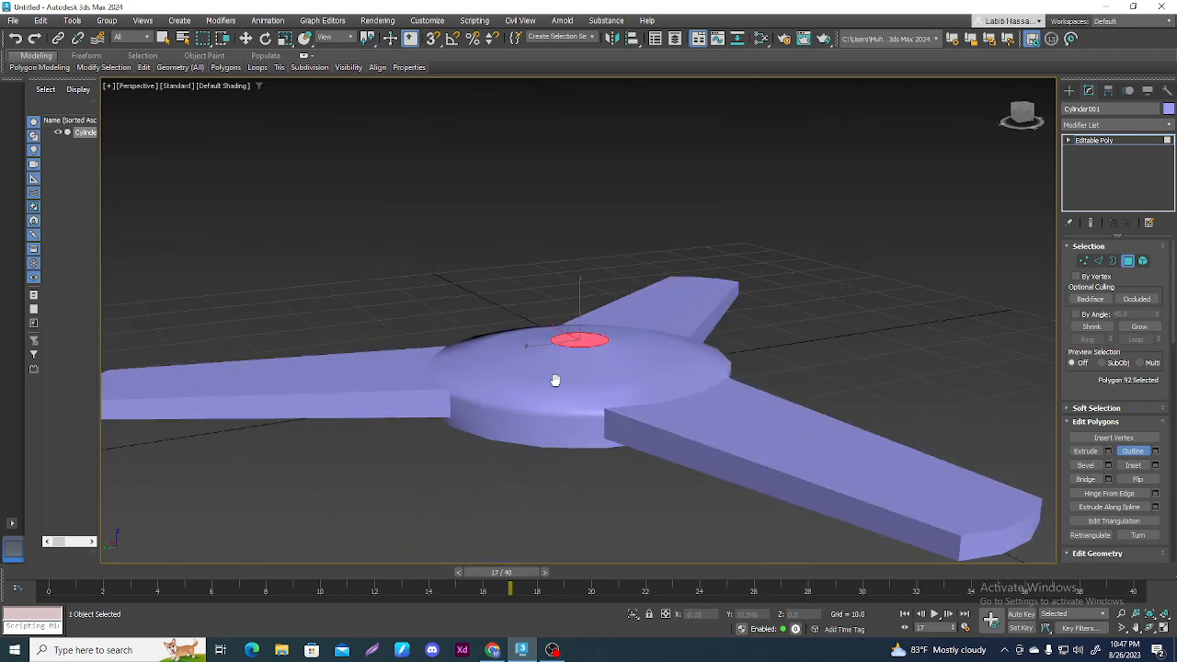
pyautogui.click(1108, 450)
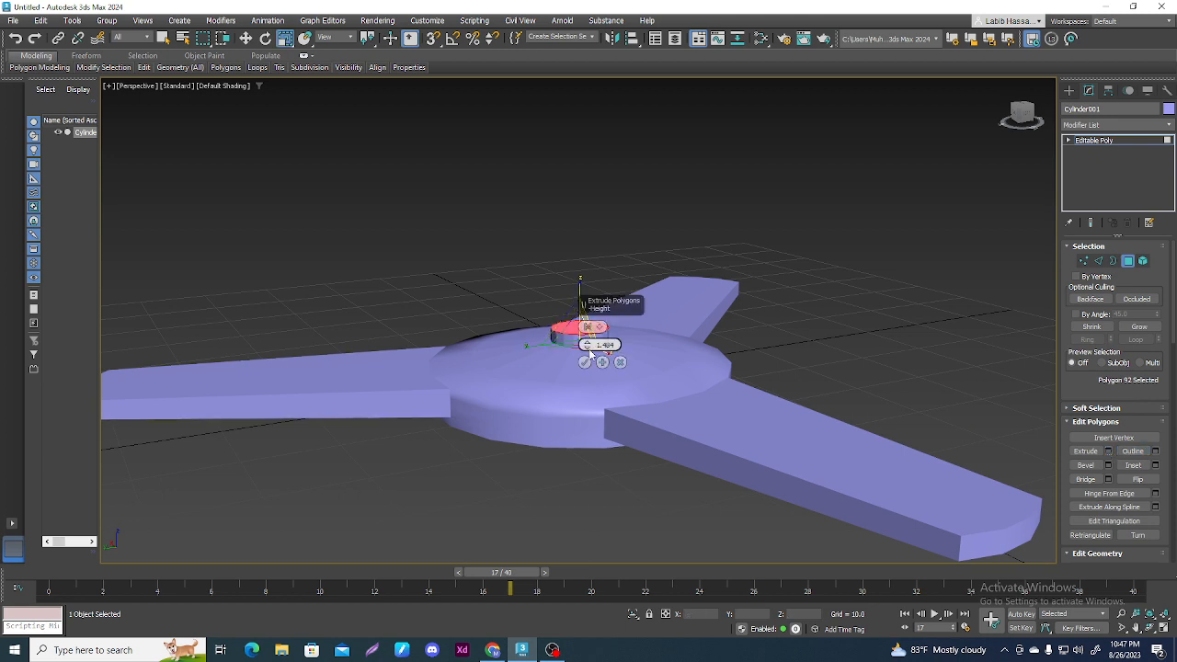
pyautogui.moveTo(586, 345); pyautogui.dragTo(619, 239)
pyautogui.moveTo(619, 239); pyautogui.dragTo(630, 341, button='middle')
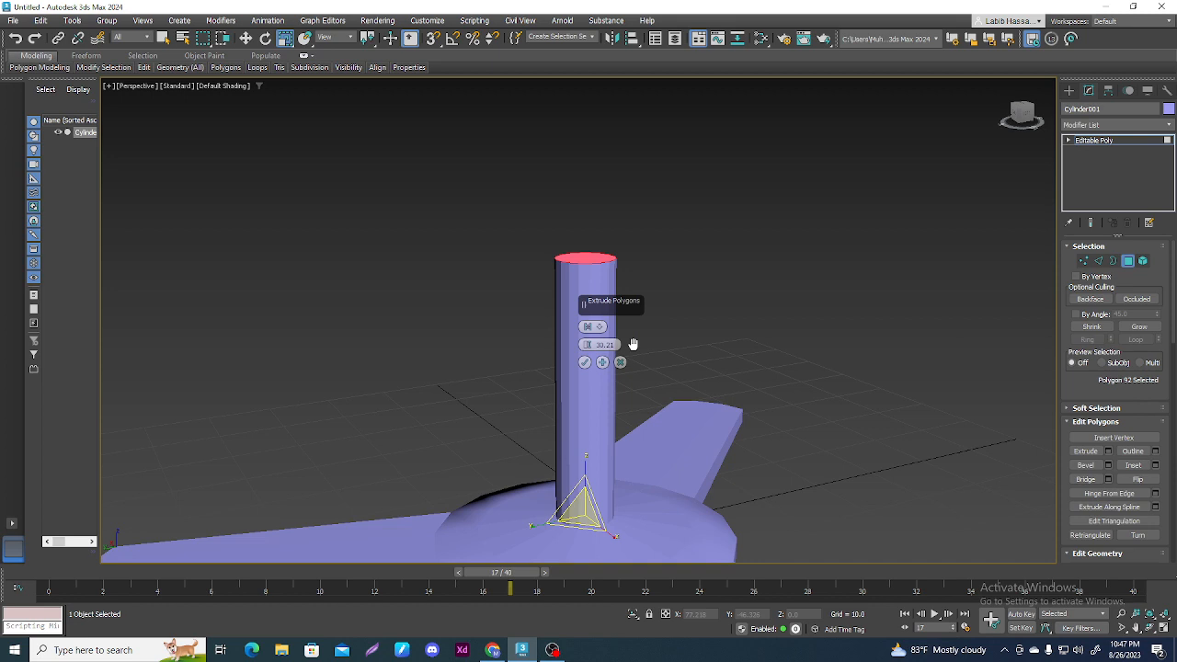
pyautogui.click(587, 362)
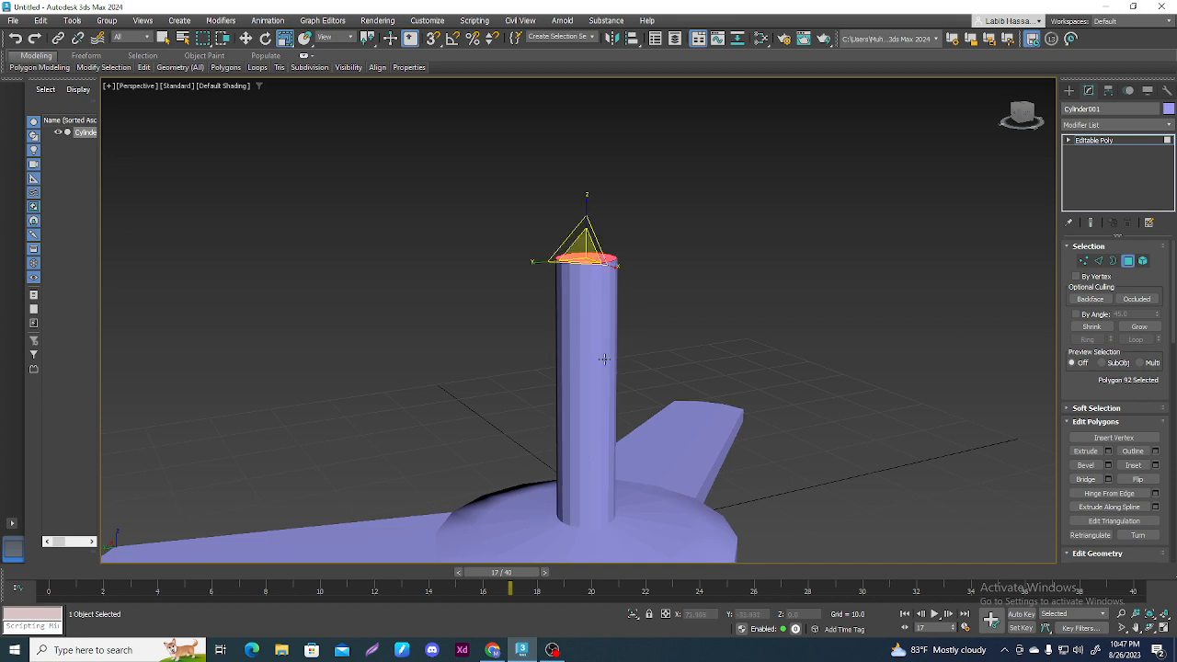
# - Extrude the rod's top polygon again by a short additional height
pyautogui.click(1108, 450)
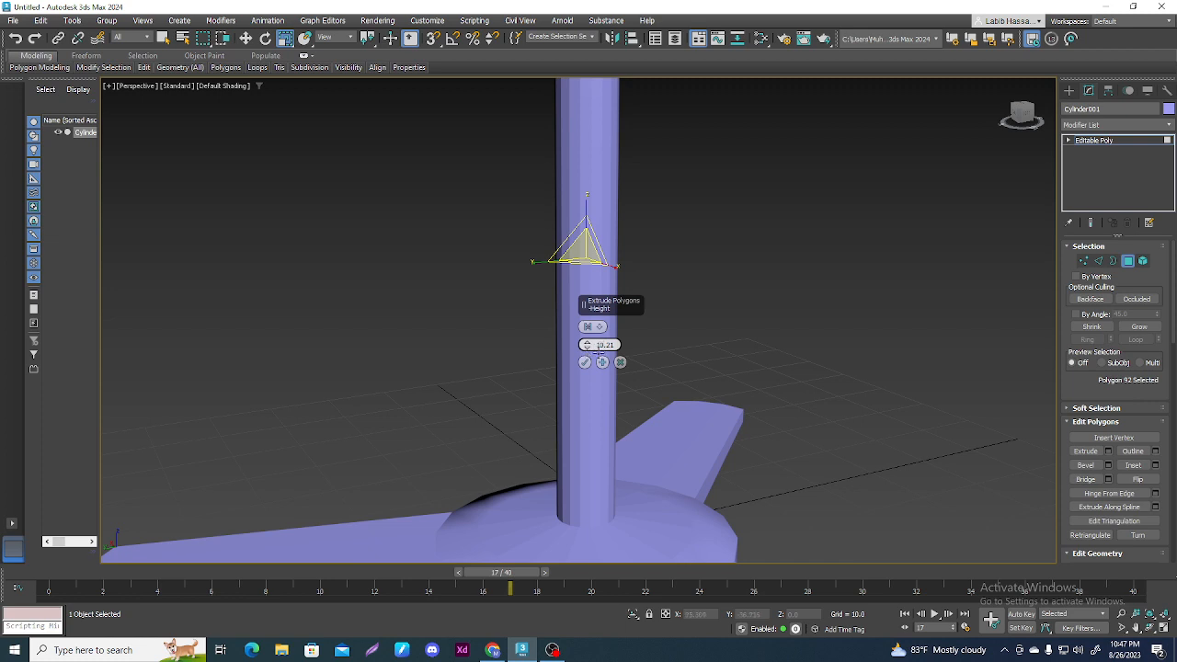
pyautogui.click(588, 348)
pyautogui.moveTo(589, 350)
pyautogui.mouseDown()
pyautogui.moveTo(586, 419)
pyautogui.moveTo(582, 372)
pyautogui.mouseUp()
pyautogui.click(586, 363)
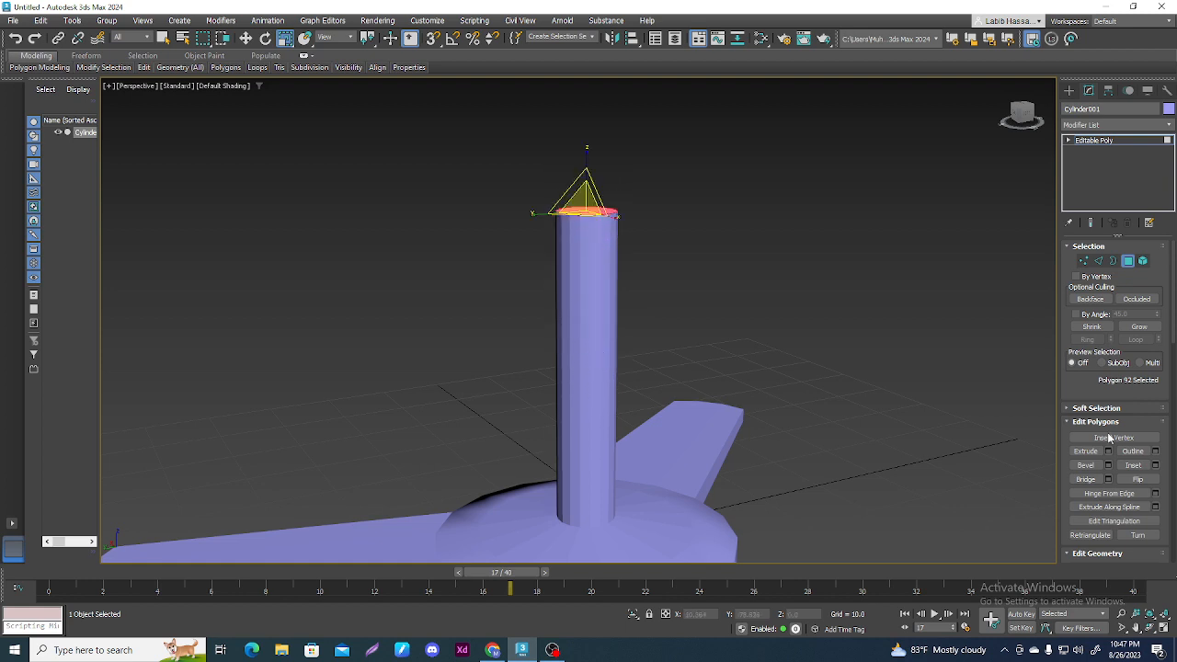
# - Outline the rod's top polygon outward to flare its upper section into a cone, and clear the selection
pyautogui.click(1148, 453)
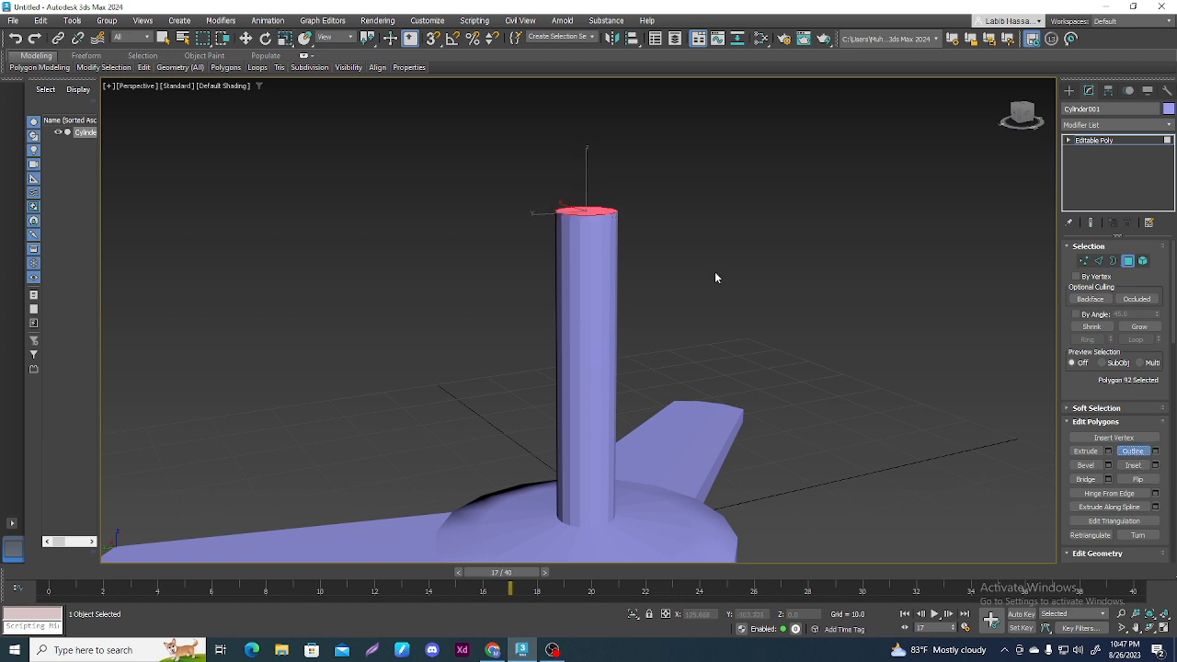
pyautogui.moveTo(597, 211); pyautogui.dragTo(539, 181)
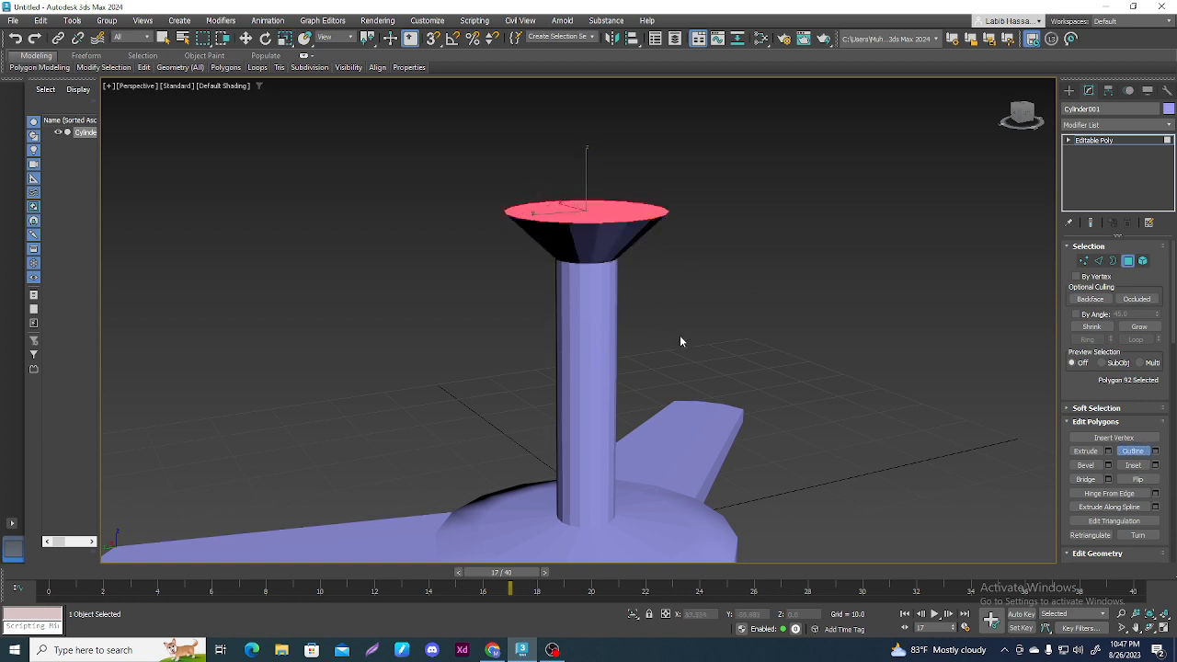
pyautogui.click(740, 331)
pyautogui.rightClick(726, 293)
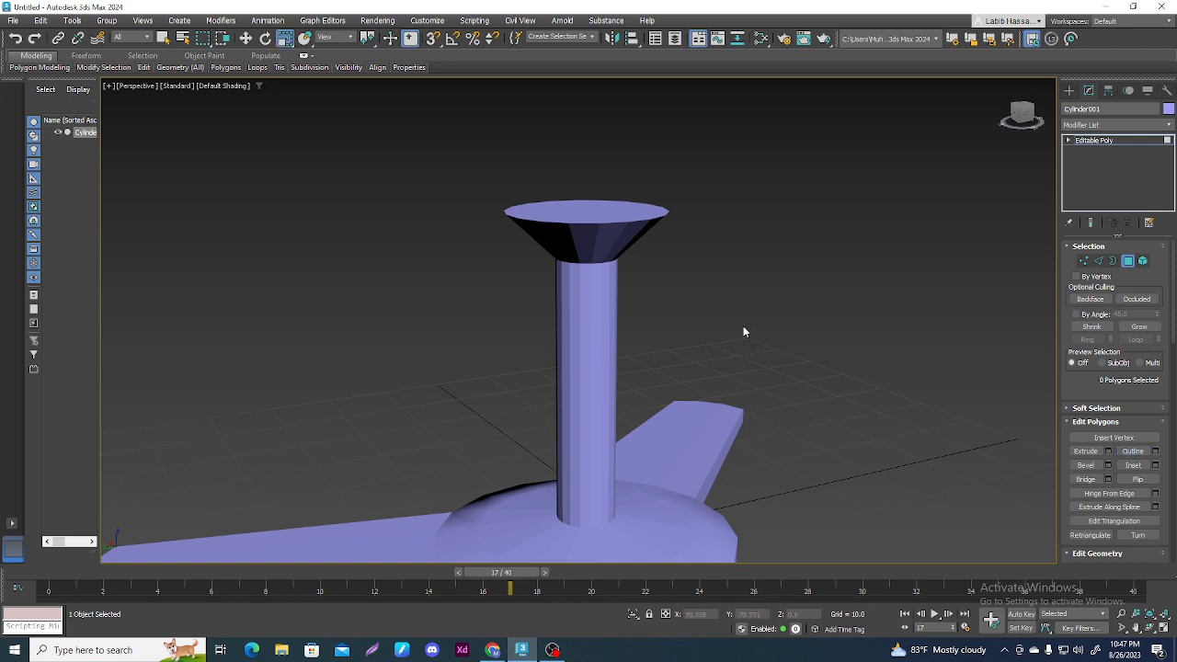
# - Leave polygon editing, deselect the object and examine the whole model from the side
pyautogui.moveTo(723, 333); pyautogui.dragTo(749, 150, button='middle')
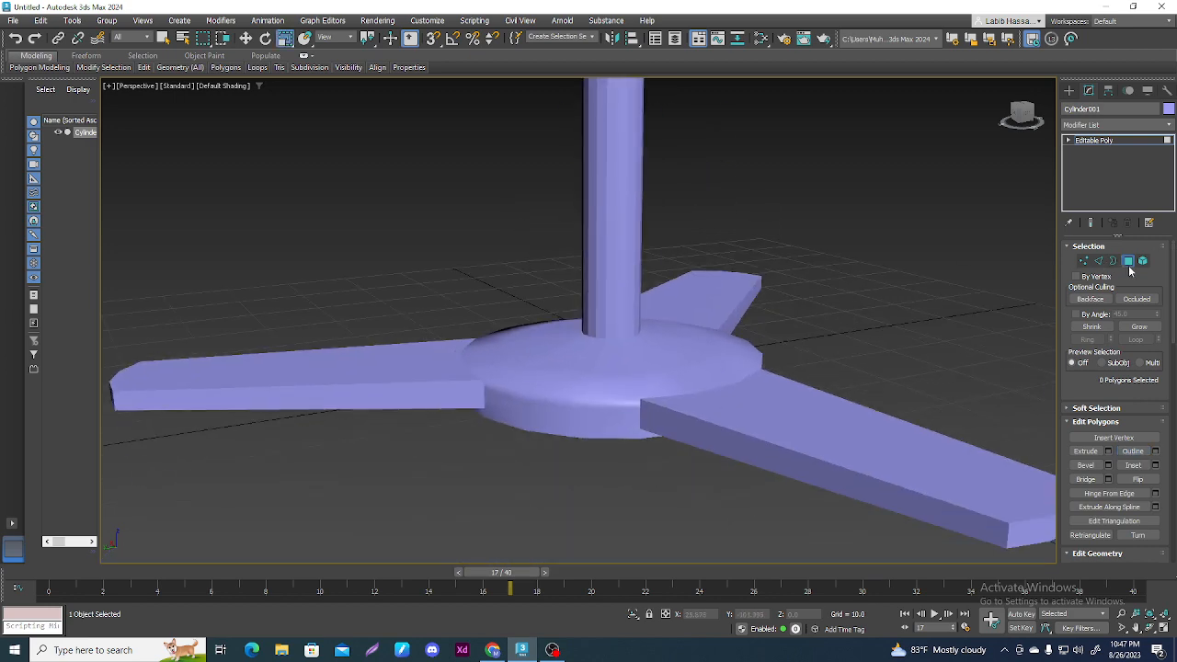
pyautogui.click(1129, 262)
pyautogui.click(888, 349)
pyautogui.keyDown('alt'); pyautogui.moveTo(888, 350); pyautogui.dragTo(823, 341, button='middle'); pyautogui.keyUp('alt')
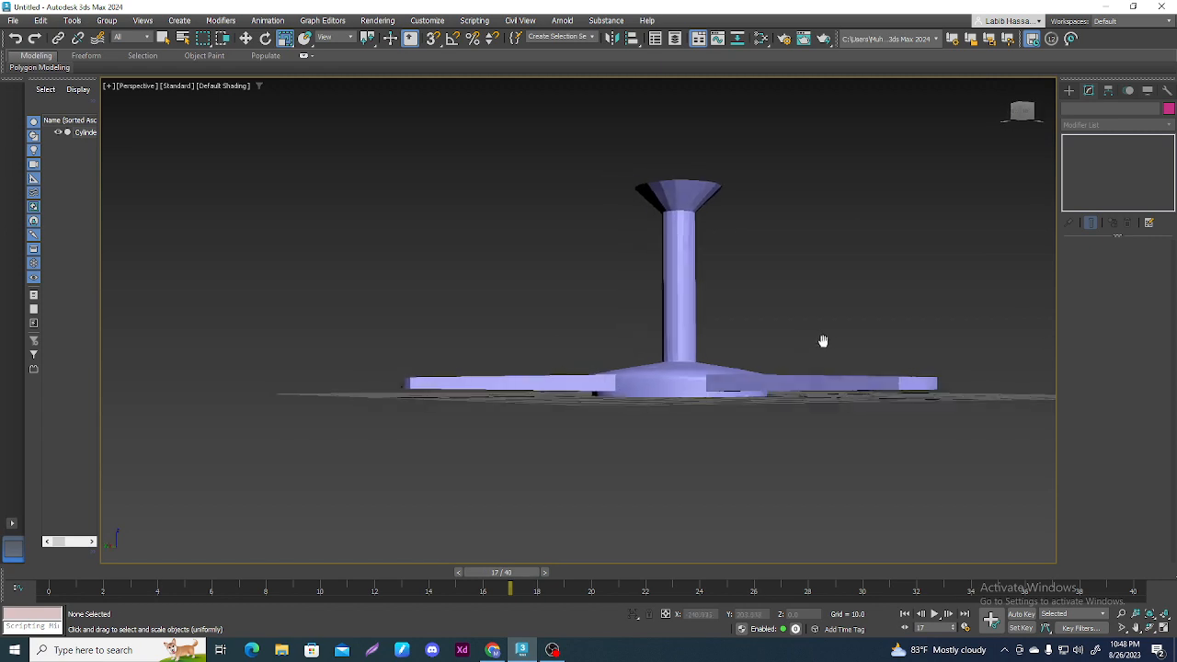
# - Detach the blade and hub polygons from the rod as a separate object, growing the selection from the hub's underside polygon
pyautogui.click(687, 386)
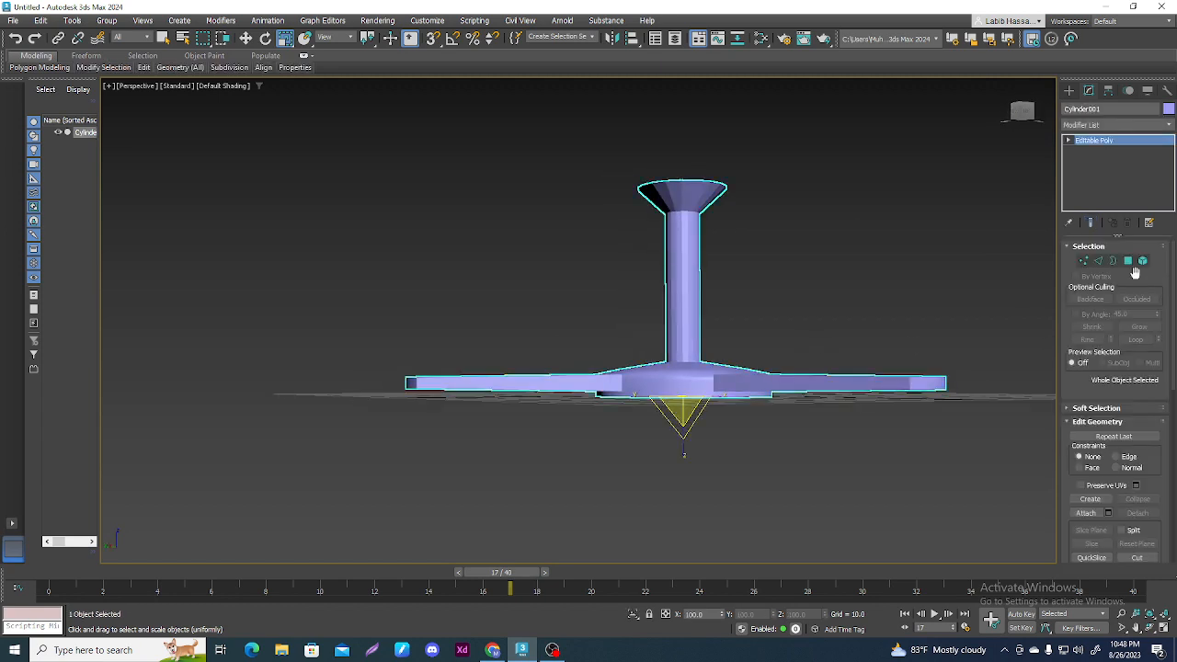
pyautogui.click(1128, 261)
pyautogui.keyDown('alt'); pyautogui.moveTo(779, 466); pyautogui.dragTo(693, 442, button='middle'); pyautogui.keyUp('alt')
pyautogui.click(613, 388)
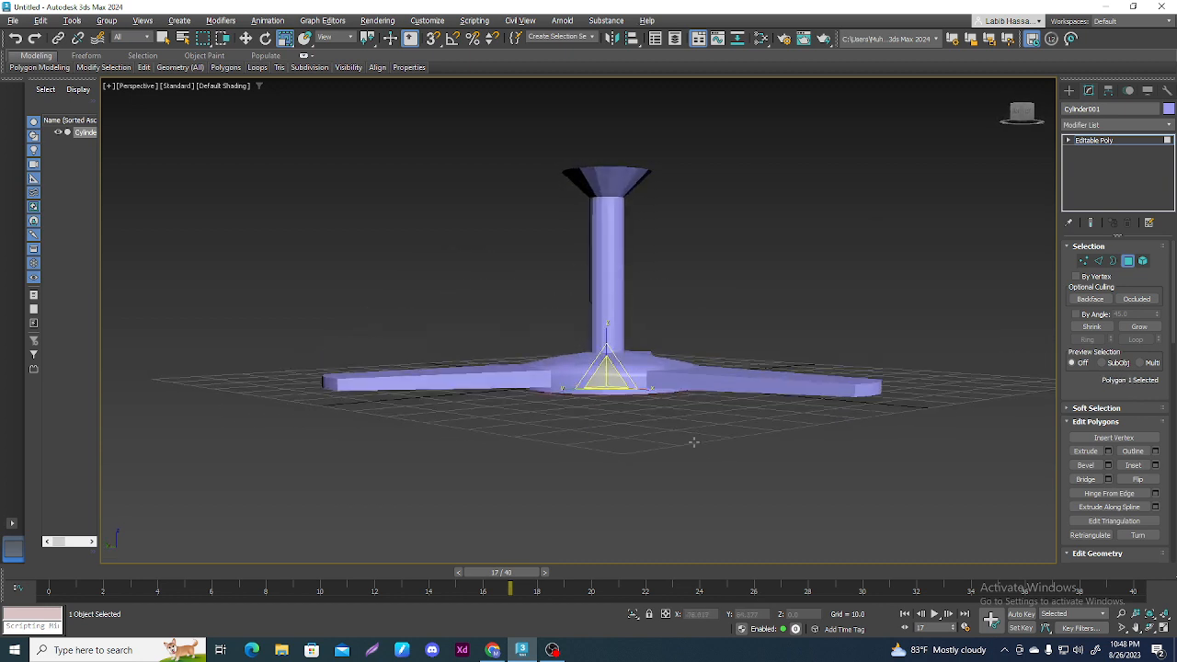
pyautogui.click(1138, 328)
pyautogui.click(1138, 328)
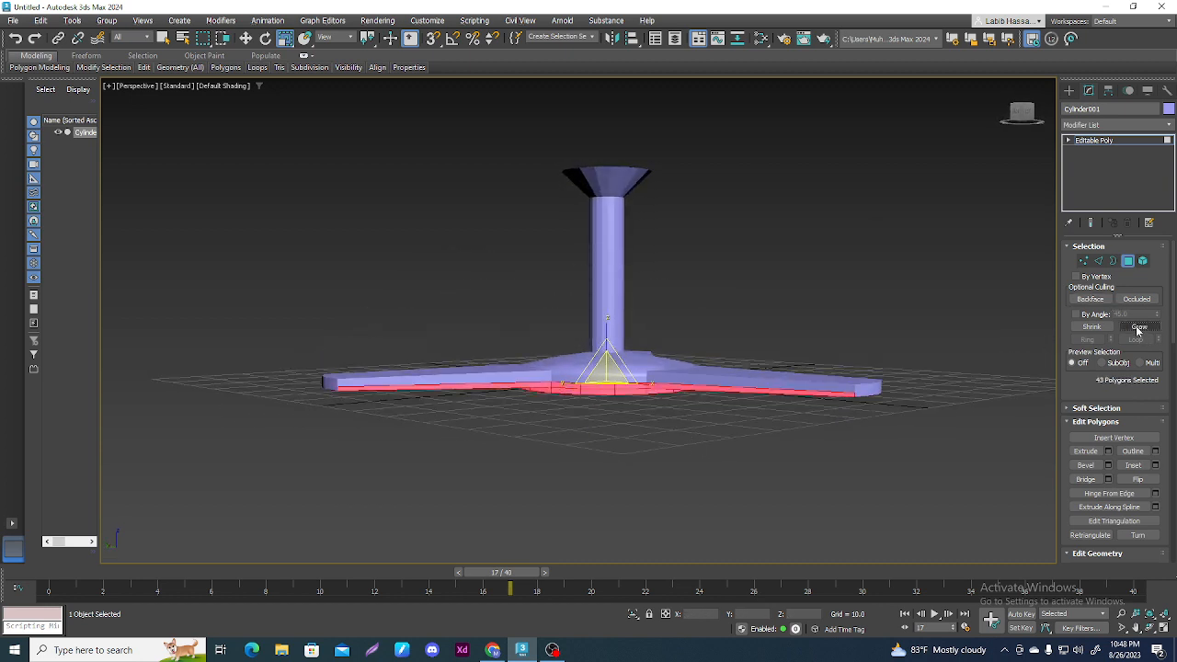
pyautogui.click(1137, 328)
pyautogui.click(1138, 329)
pyautogui.click(1138, 328)
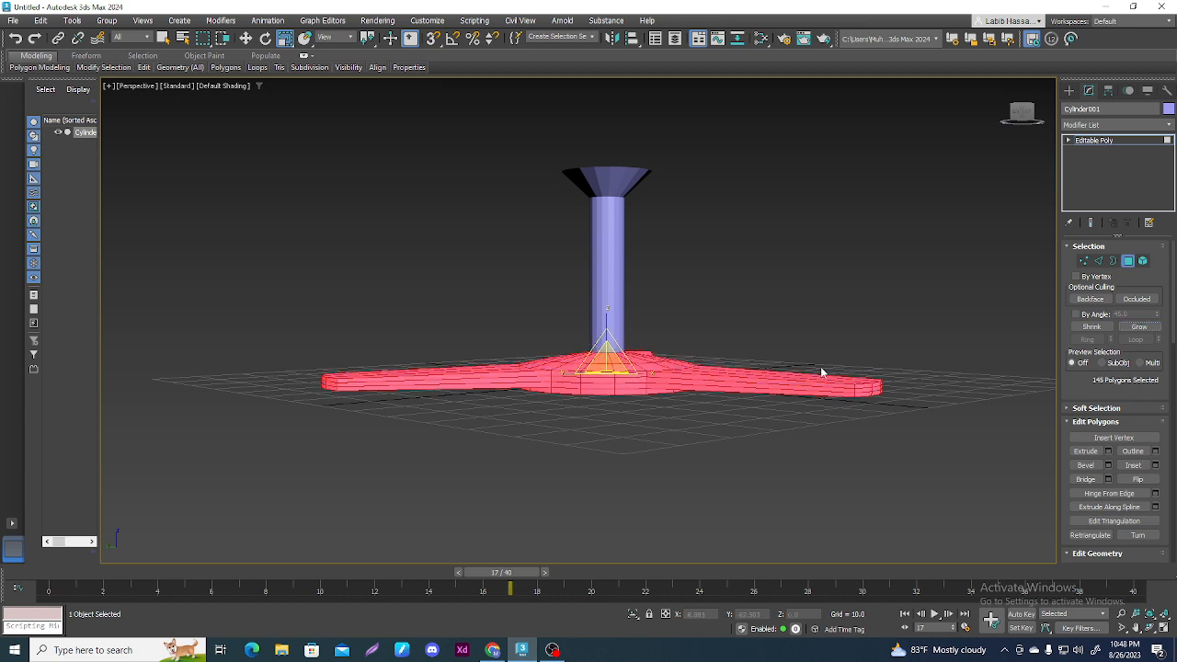
pyautogui.moveTo(822, 372)
pyautogui.keyDown('alt'); pyautogui.mouseDown(button='middle')
pyautogui.moveTo(785, 328)
pyautogui.moveTo(839, 360)
pyautogui.mouseUp(button='middle'); pyautogui.keyUp('alt')
pyautogui.scroll(-4, 1125, 471)
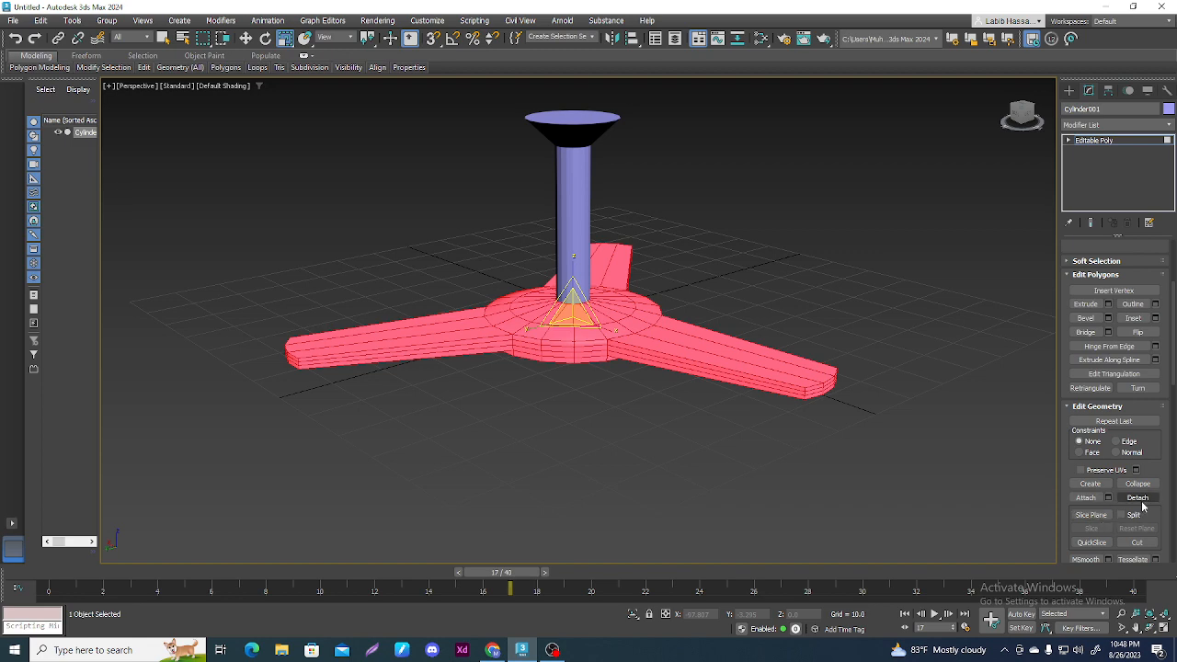
pyautogui.click(1137, 497)
pyautogui.click(636, 334)
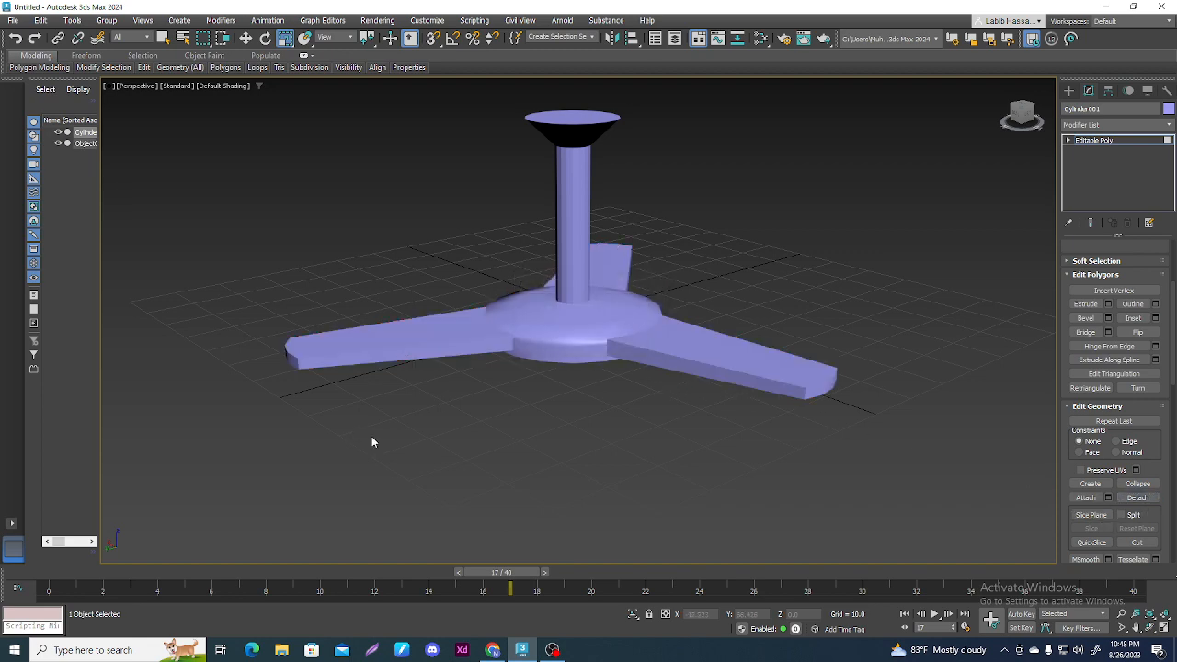
# - Leave polygon editing on the rod object and deselect it
pyautogui.keyDown('alt'); pyautogui.moveTo(373, 441); pyautogui.dragTo(551, 393, button='middle'); pyautogui.keyUp('alt')
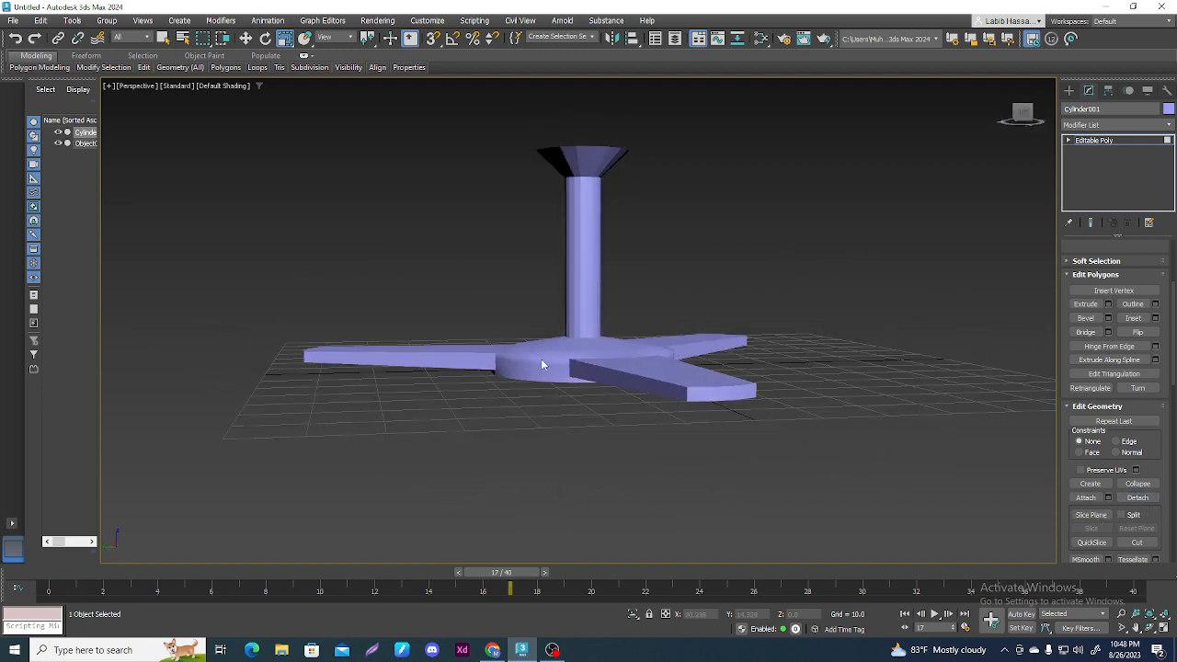
pyautogui.scroll(2, 1076, 315)
pyautogui.scroll(2, 1098, 314)
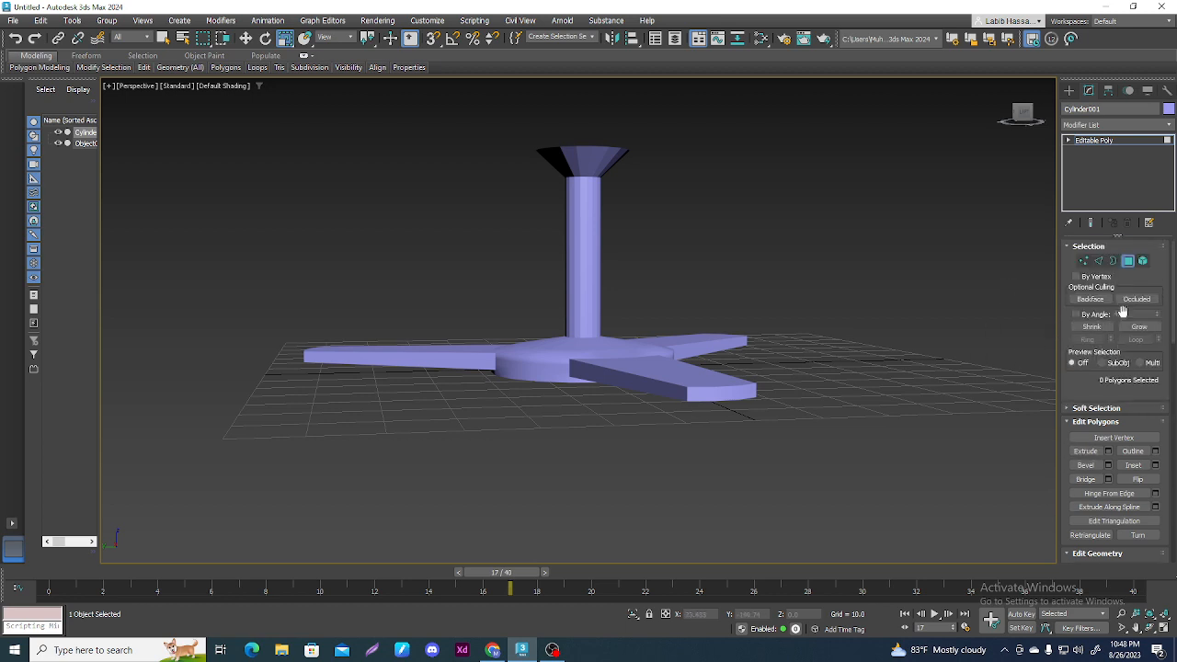
pyautogui.click(1125, 264)
pyautogui.click(809, 276)
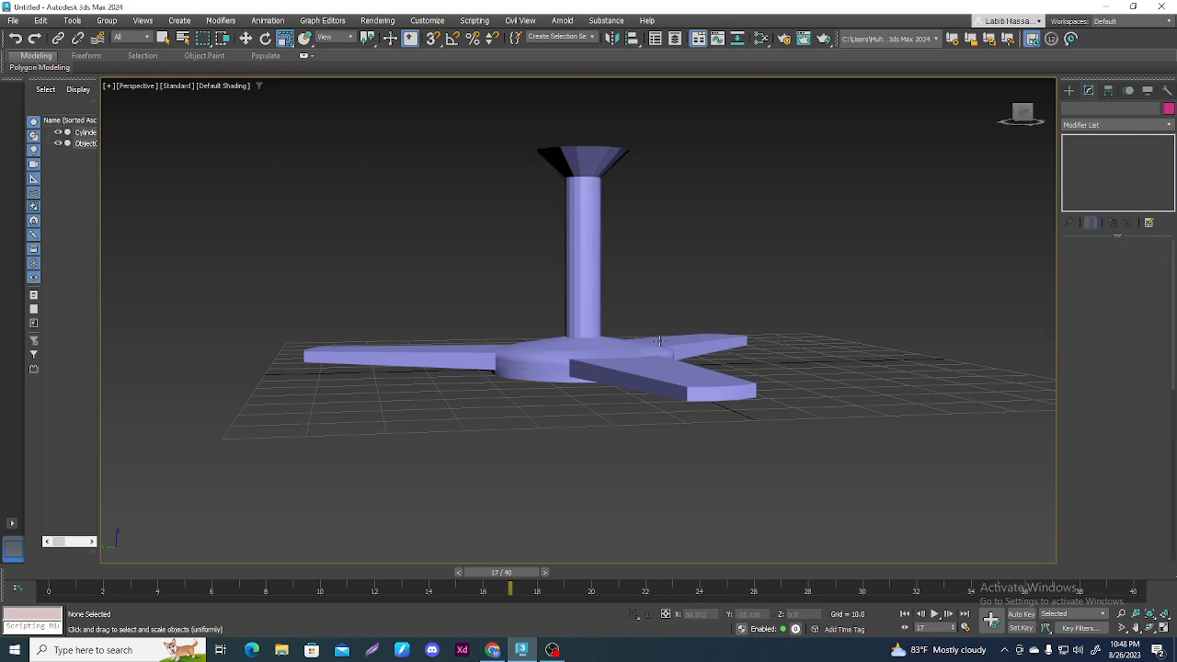
# - Select the detached blade-and-hub object and move the timeline to frame 0
pyautogui.click(617, 368)
pyautogui.keyDown('alt'); pyautogui.moveTo(628, 452); pyautogui.dragTo(615, 488, button='middle'); pyautogui.keyUp('alt')
pyautogui.moveTo(477, 577)
pyautogui.mouseDown()
pyautogui.moveTo(70, 577)
pyautogui.moveTo(30, 602)
pyautogui.mouseUp()
pyautogui.click(927, 478)
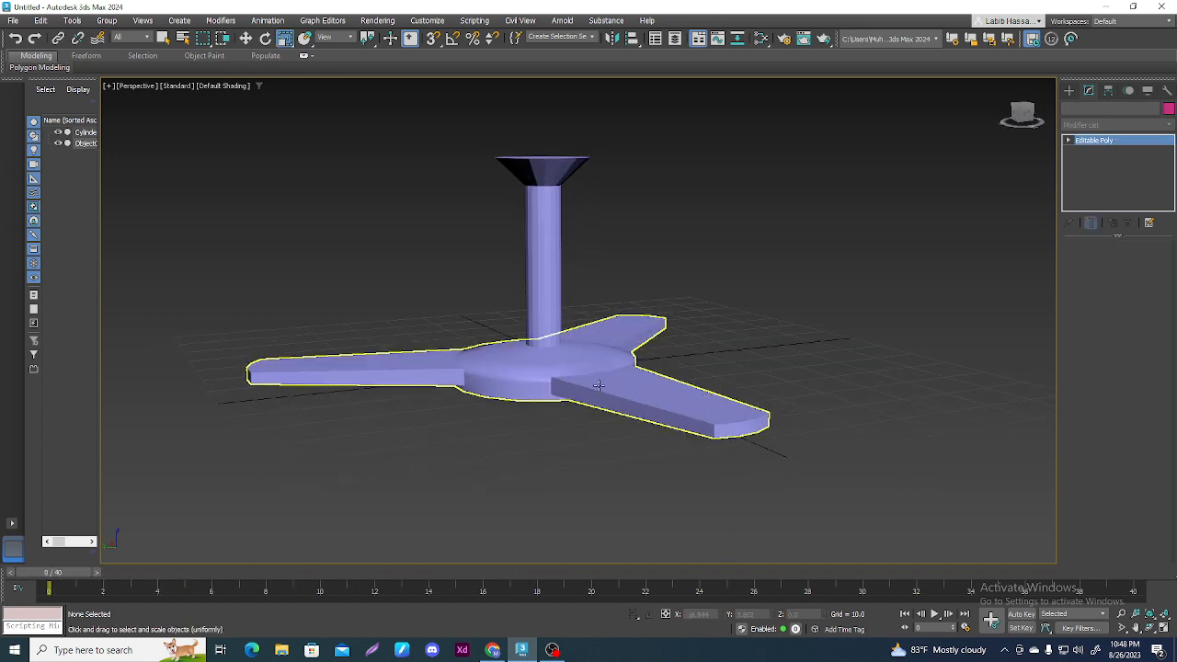
pyautogui.hotkey('ctrl', 'z')
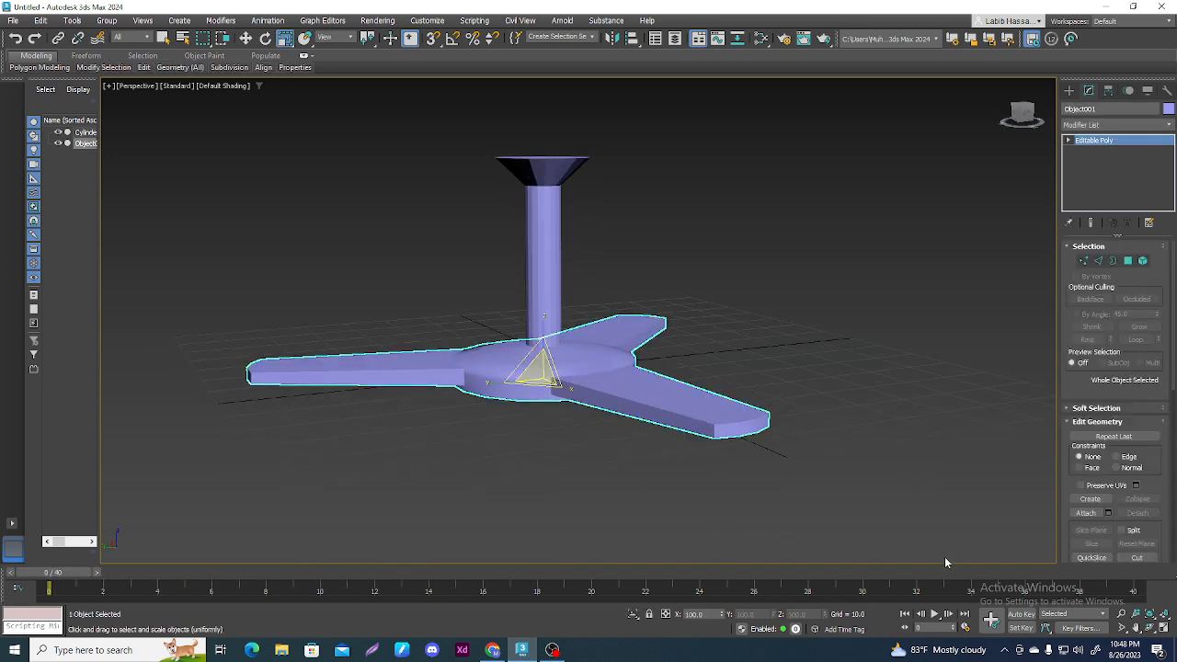
# - Record a rotation of the blade object about its vertical axis at frame 40 with Auto Key, and turn Auto Key off
pyautogui.click(1025, 617)
pyautogui.moveTo(69, 577); pyautogui.dragTo(1123, 577)
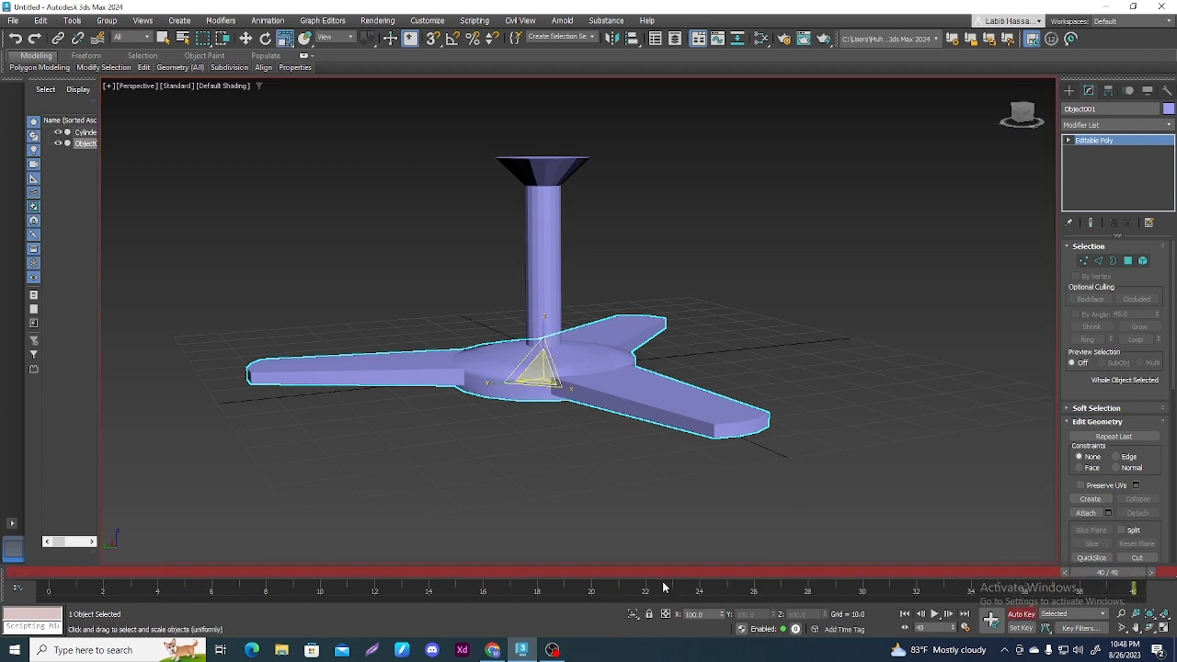
pyautogui.press('e')
pyautogui.moveTo(536, 381); pyautogui.dragTo(71, 410)
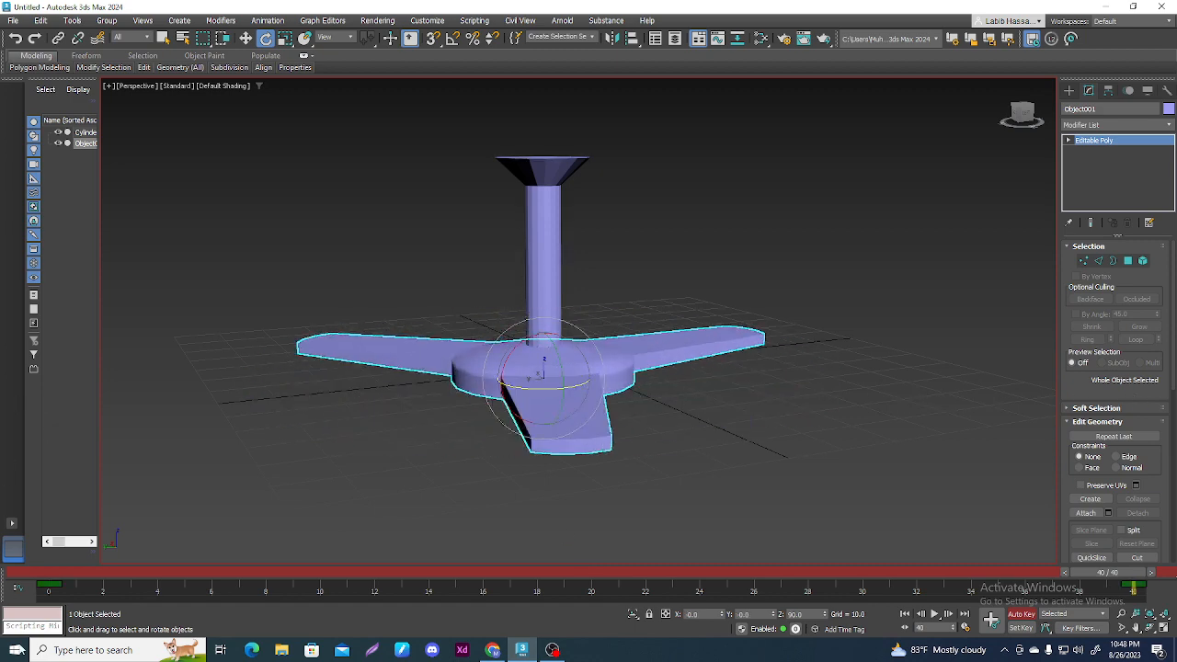
pyautogui.click(1022, 613)
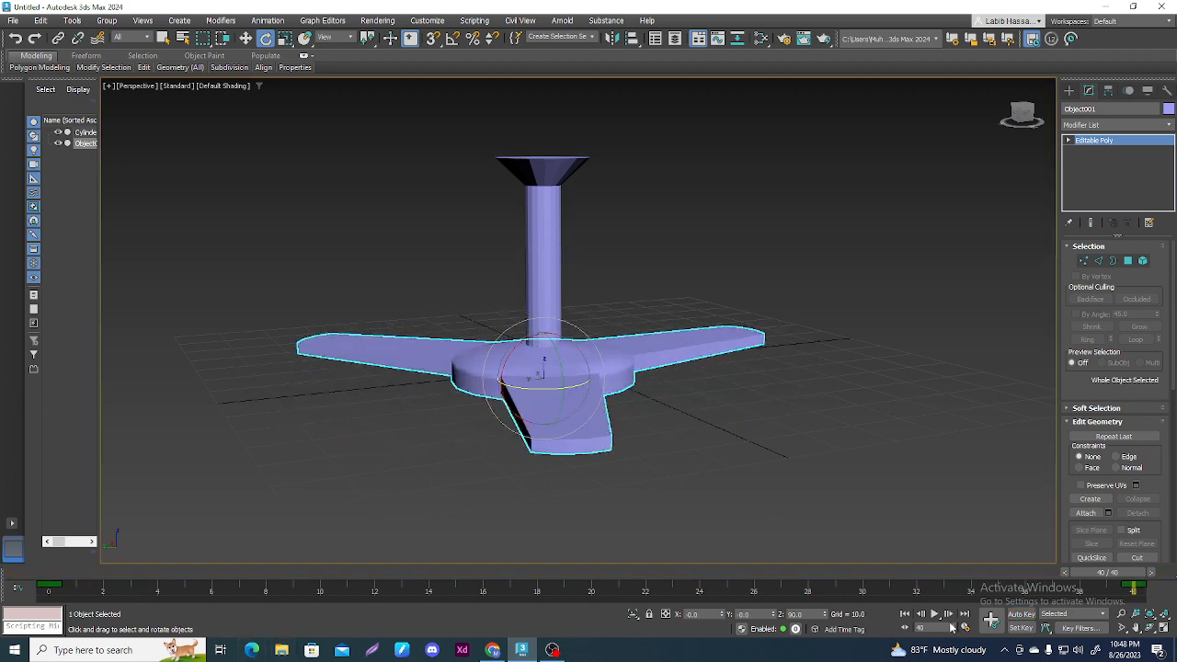
# - Play back the blade animation, and delete the blade object's animation with the timeline at frame 0
pyautogui.click(935, 613)
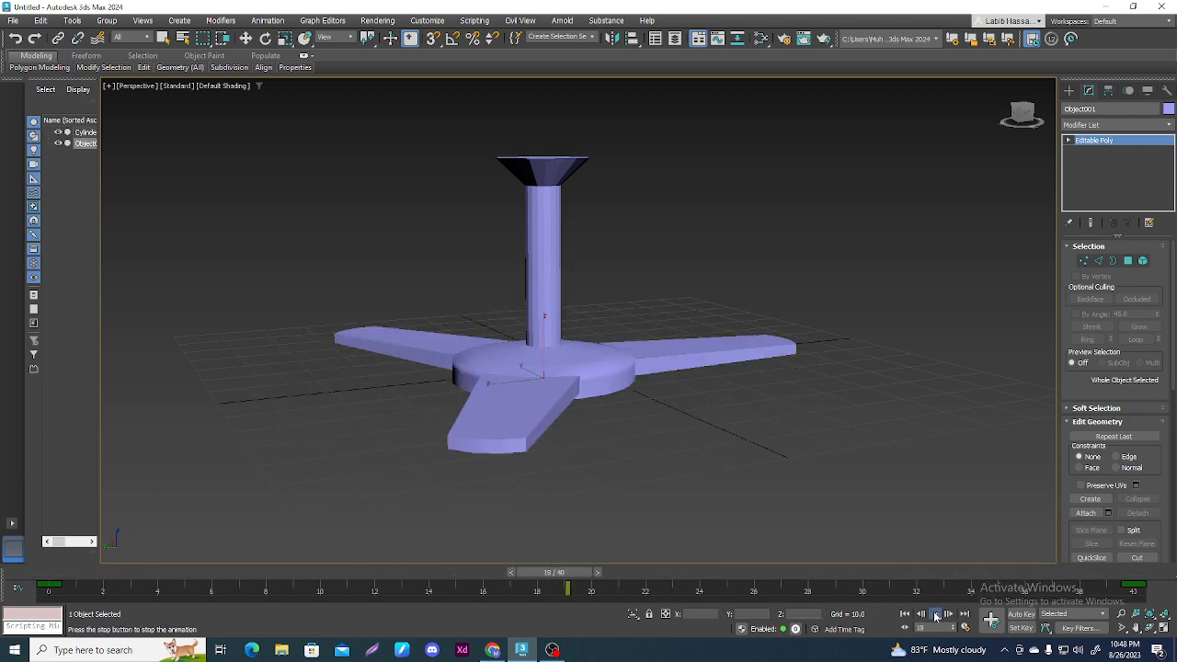
pyautogui.click(935, 613)
pyautogui.press('e')
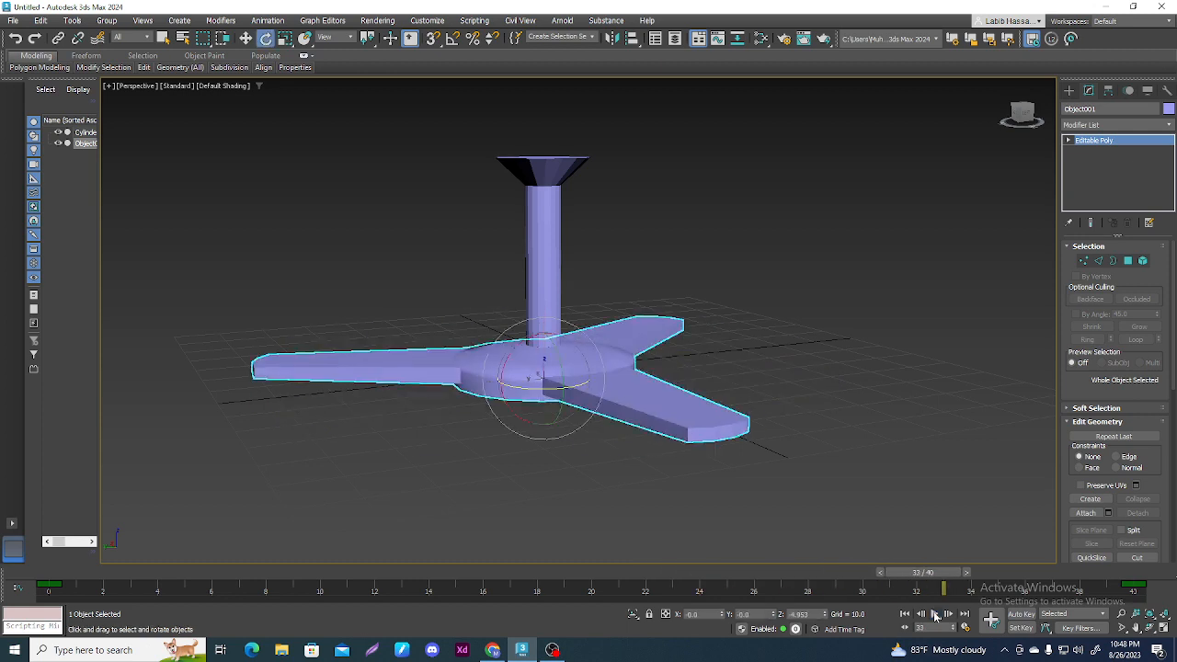
pyautogui.moveTo(936, 572); pyautogui.dragTo(71, 571)
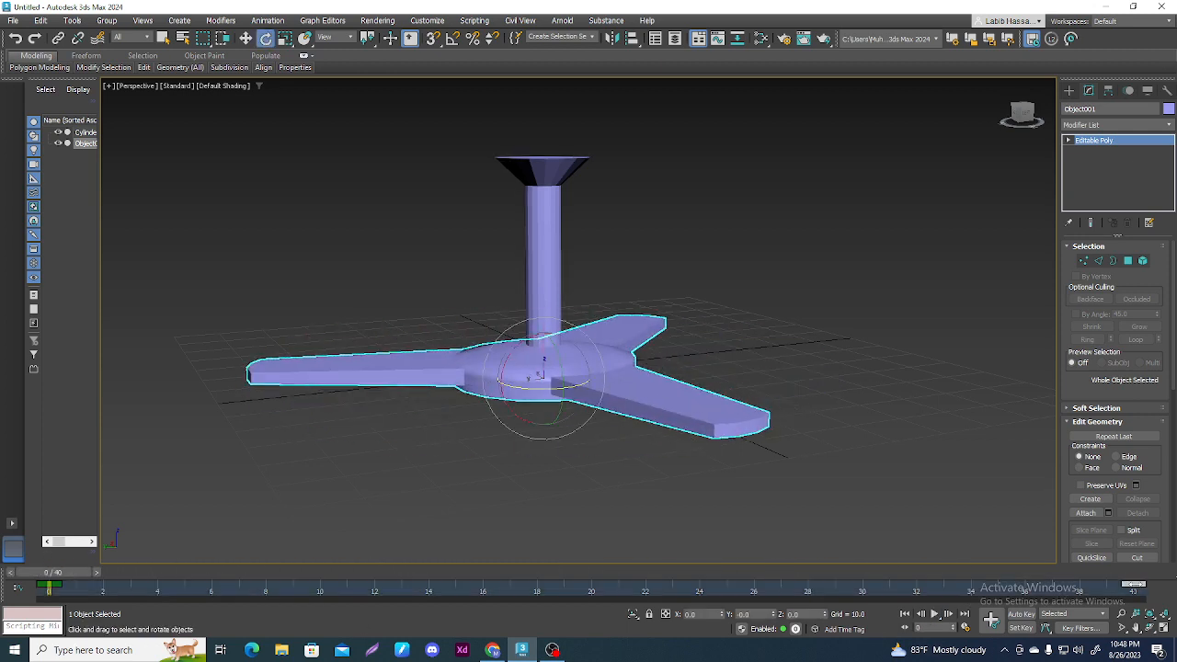
pyautogui.click(264, 22)
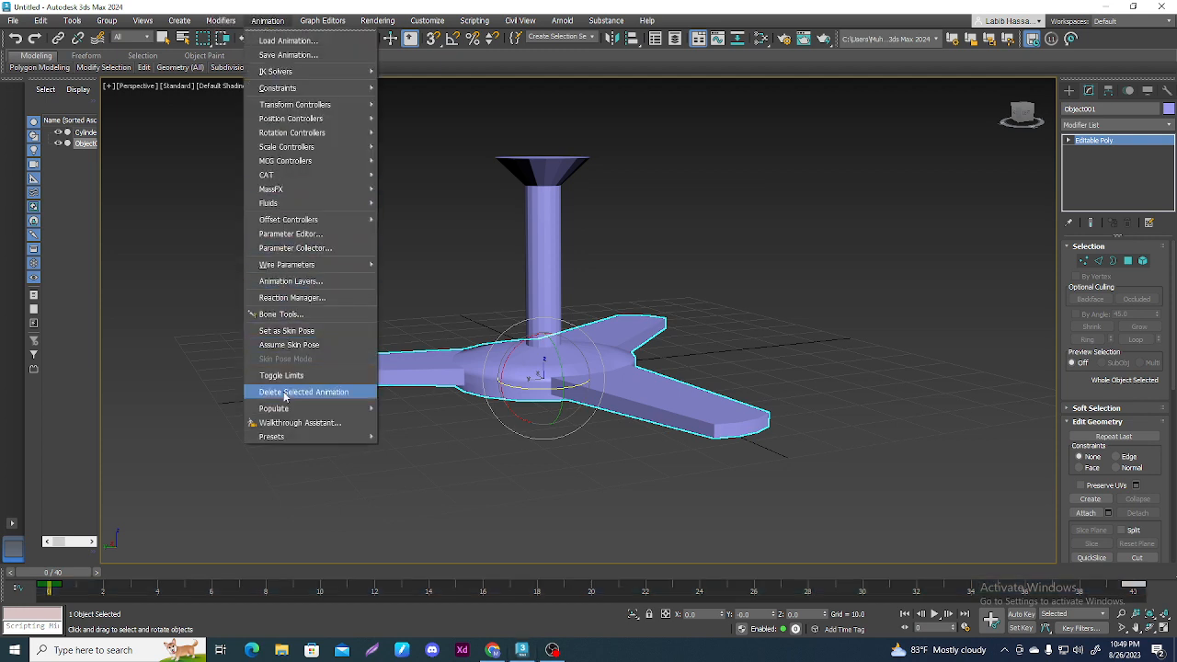
pyautogui.click(326, 393)
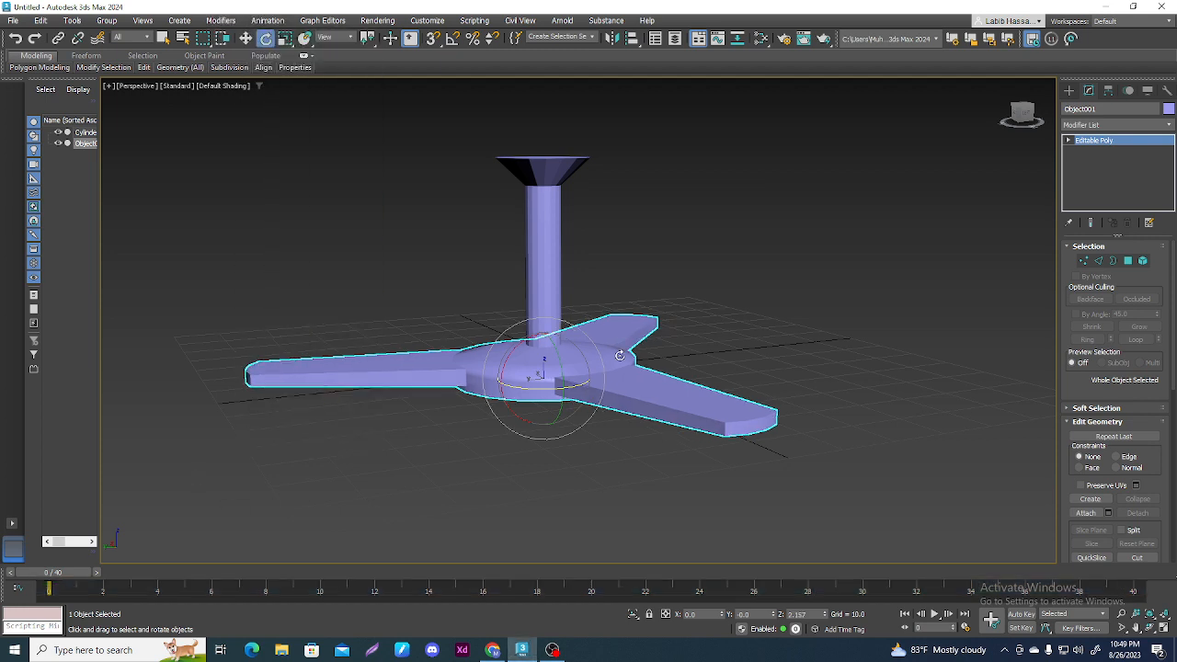
# - Turn on Auto Key and rotate the blade object about 360° around the Z axis at frame 10
pyautogui.click(1019, 614)
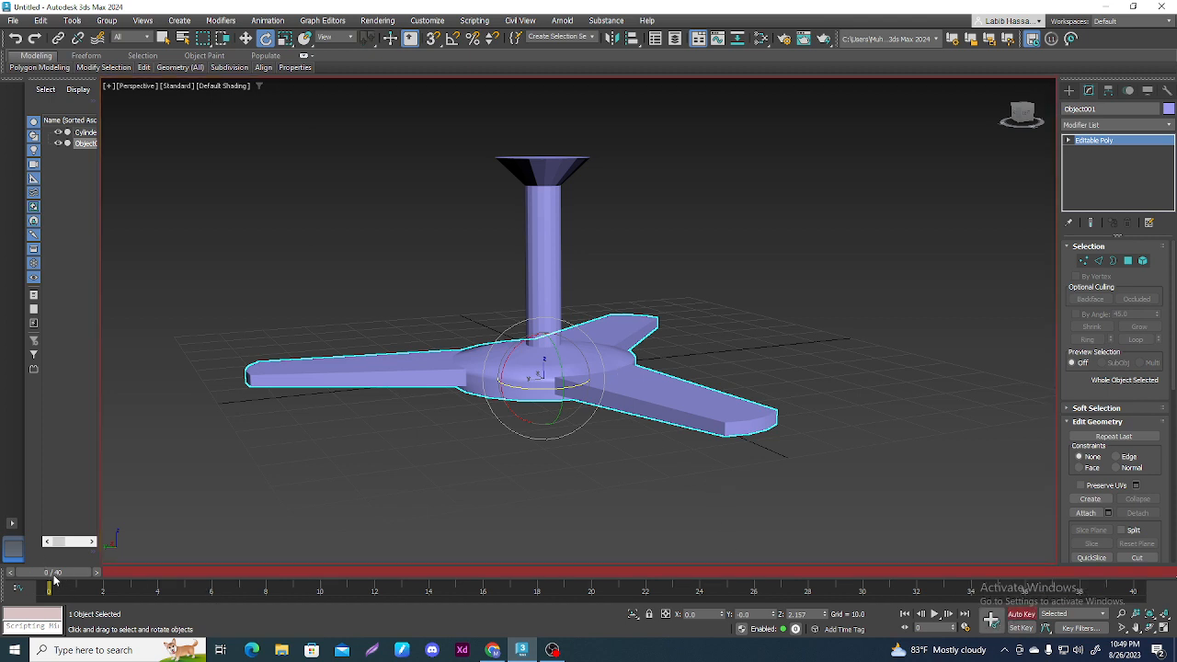
pyautogui.moveTo(54, 575); pyautogui.dragTo(312, 573)
pyautogui.press('e')
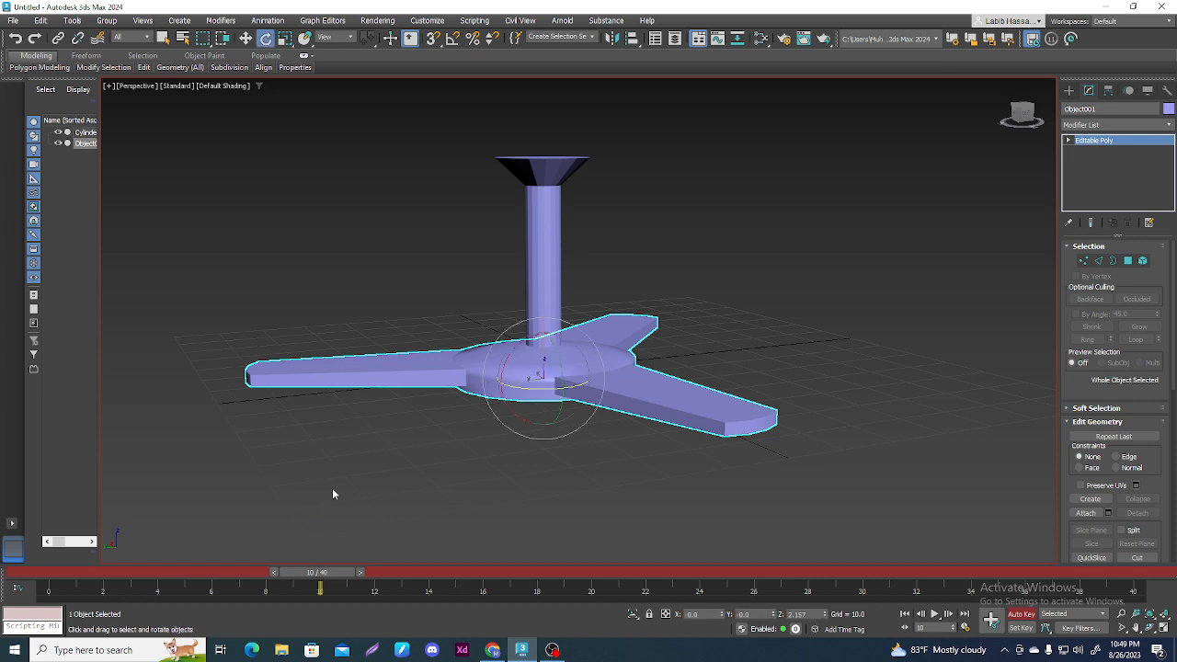
pyautogui.moveTo(511, 386); pyautogui.dragTo(732, 371)
# - Play back the ten-frame blade rotation and return the timeline to frame 0
pyautogui.click(933, 614)
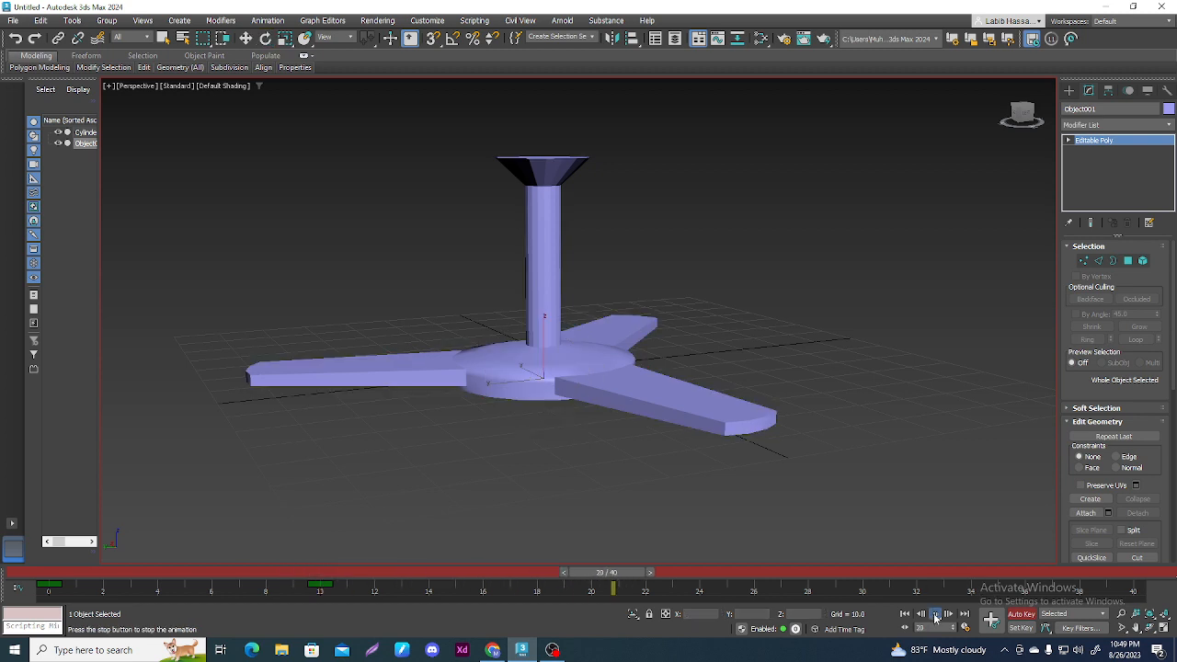
pyautogui.click(935, 615)
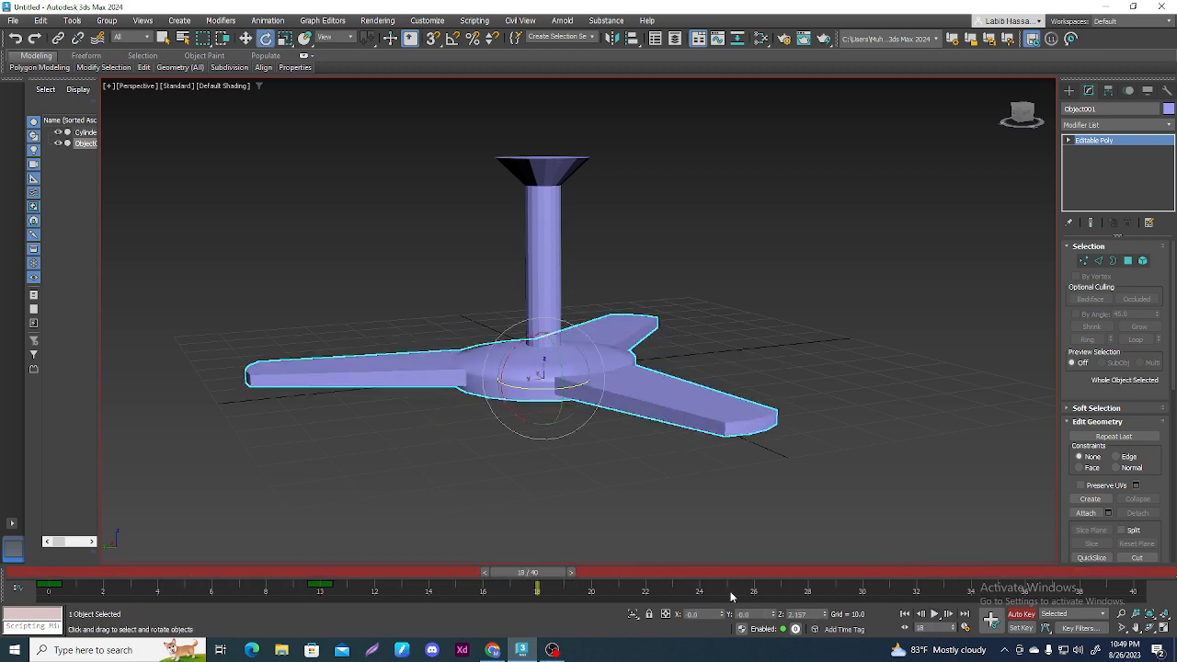
pyautogui.moveTo(543, 572); pyautogui.dragTo(55, 571)
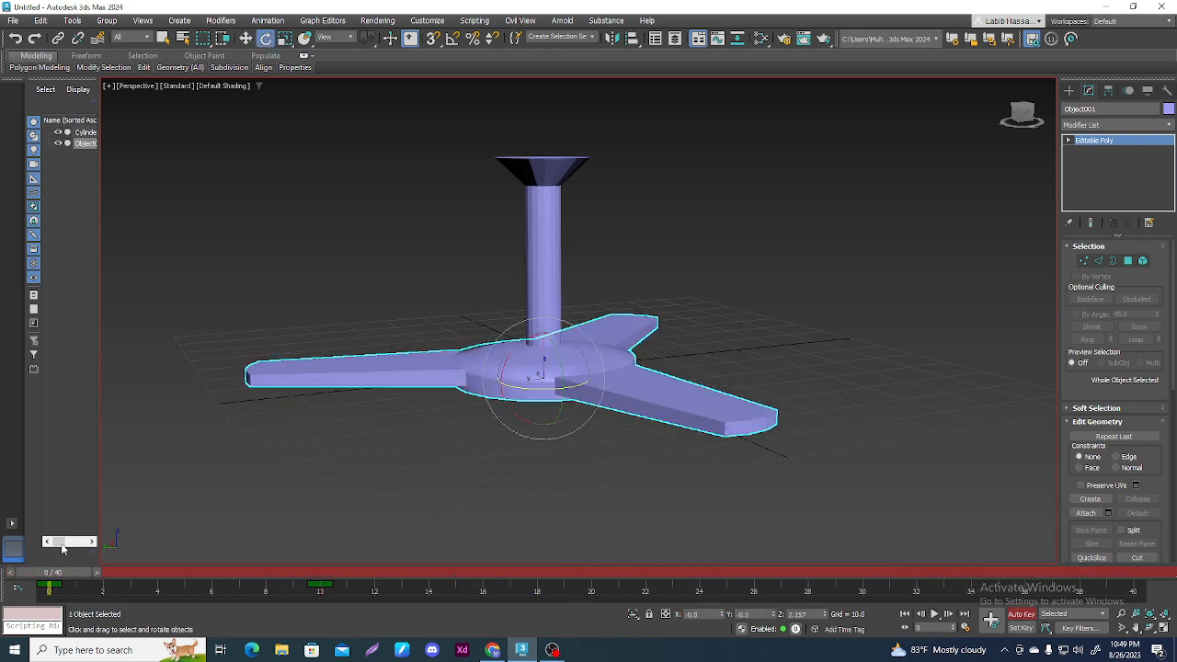
pyautogui.rightClick(485, 367)
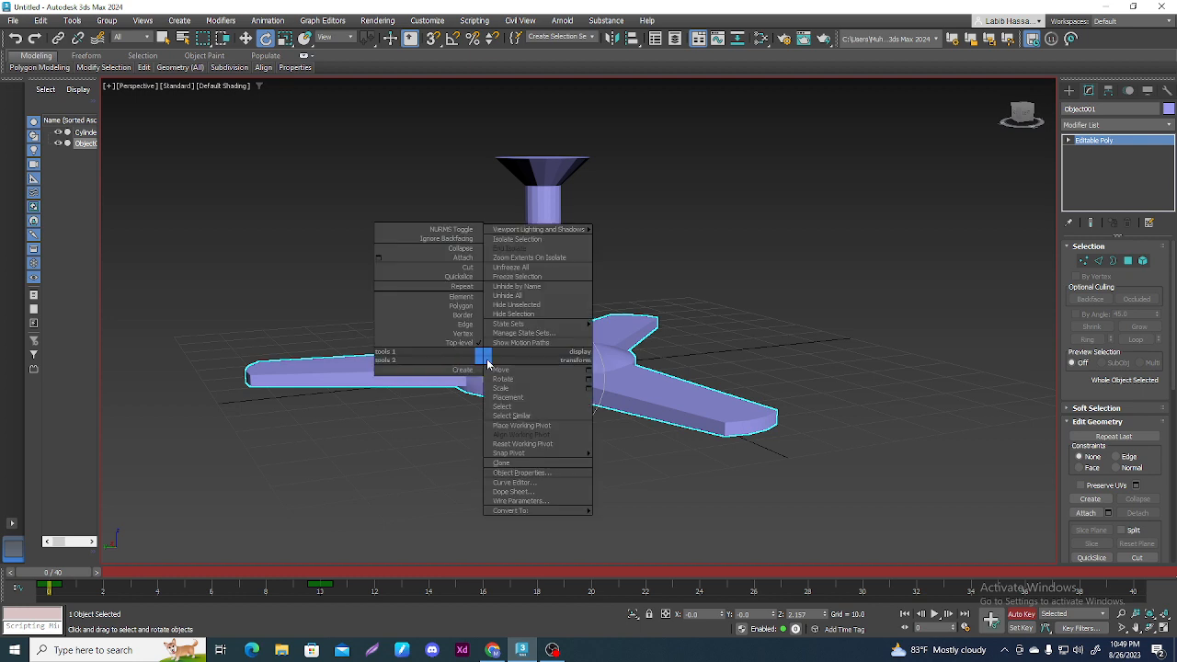
pyautogui.click(531, 461)
pyautogui.click(620, 371)
pyautogui.press('w')
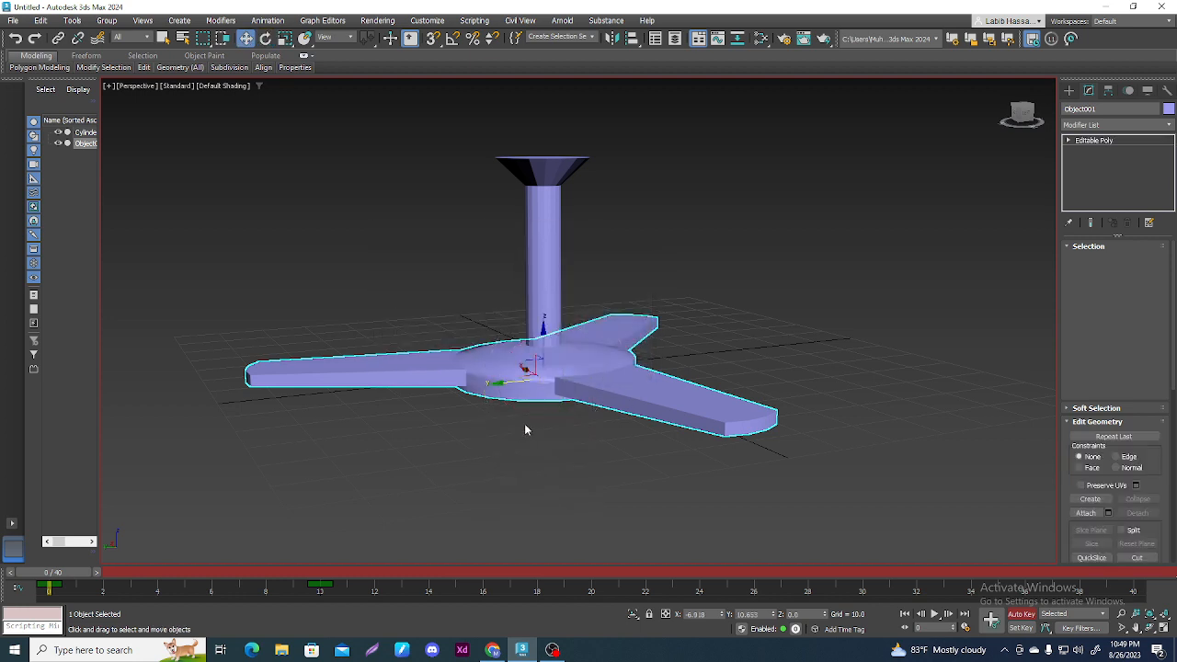
# - Set the blade object's Z Rotation key at frame 10 to -360 in the Curve Editor, and close the editor
pyautogui.rightClick(511, 355)
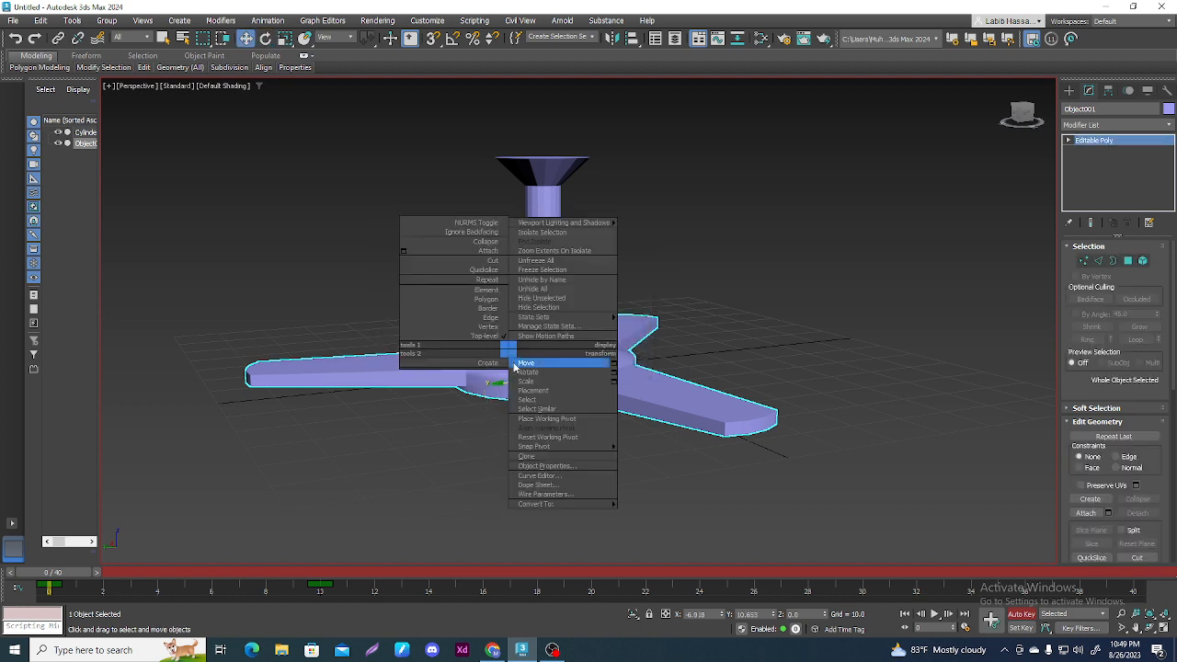
pyautogui.click(557, 476)
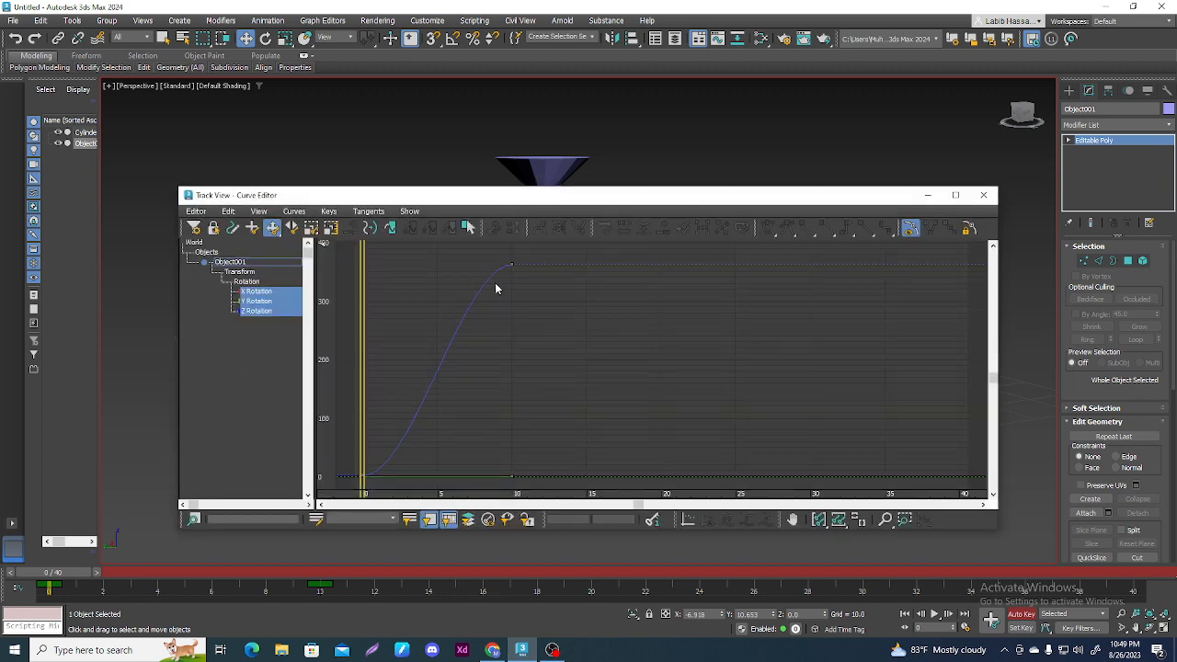
pyautogui.click(512, 264)
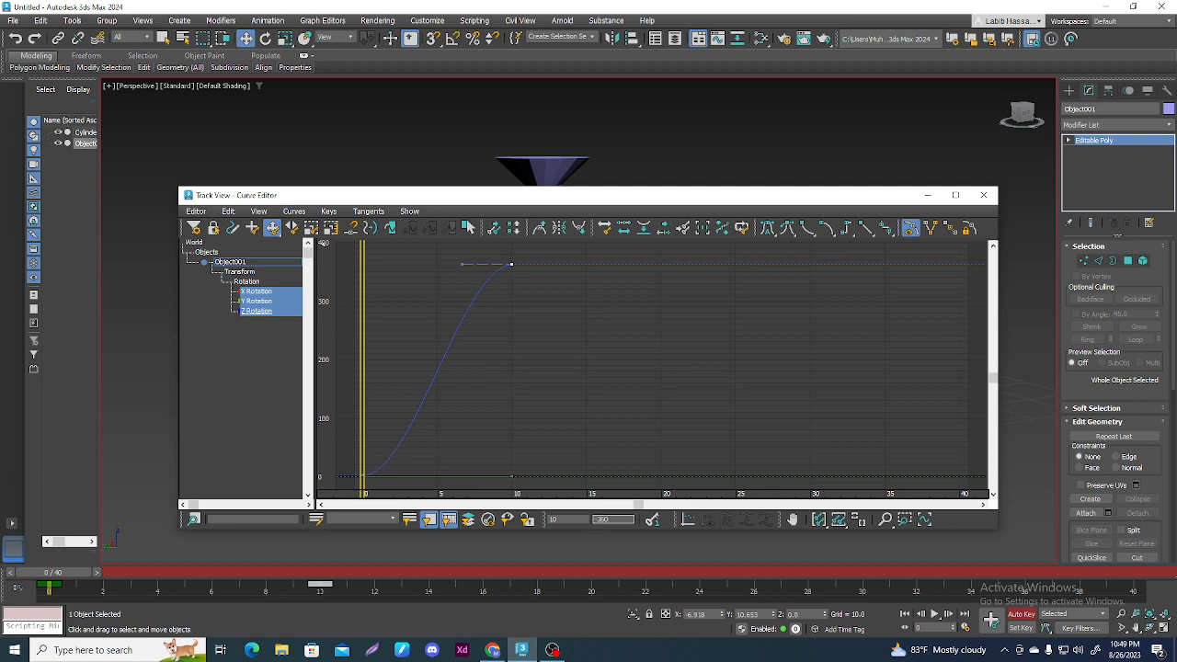
pyautogui.click(983, 195)
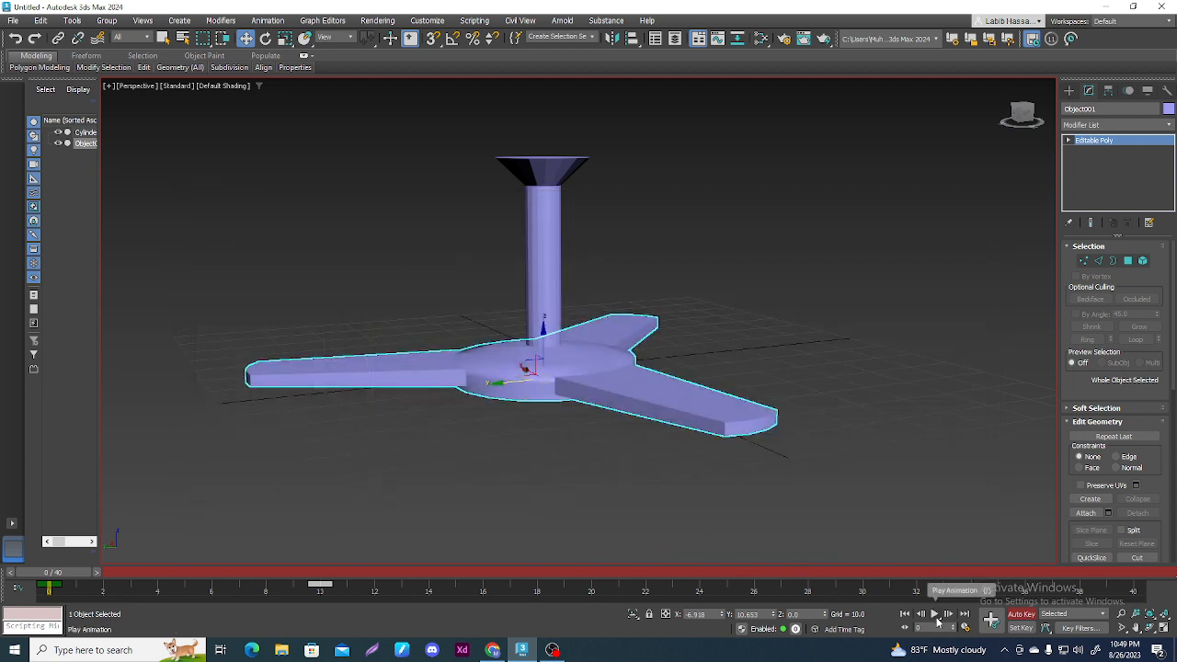
# - Turn off Auto Key, and play back the reversed blade rotation before returning to frame 0
pyautogui.click(1020, 615)
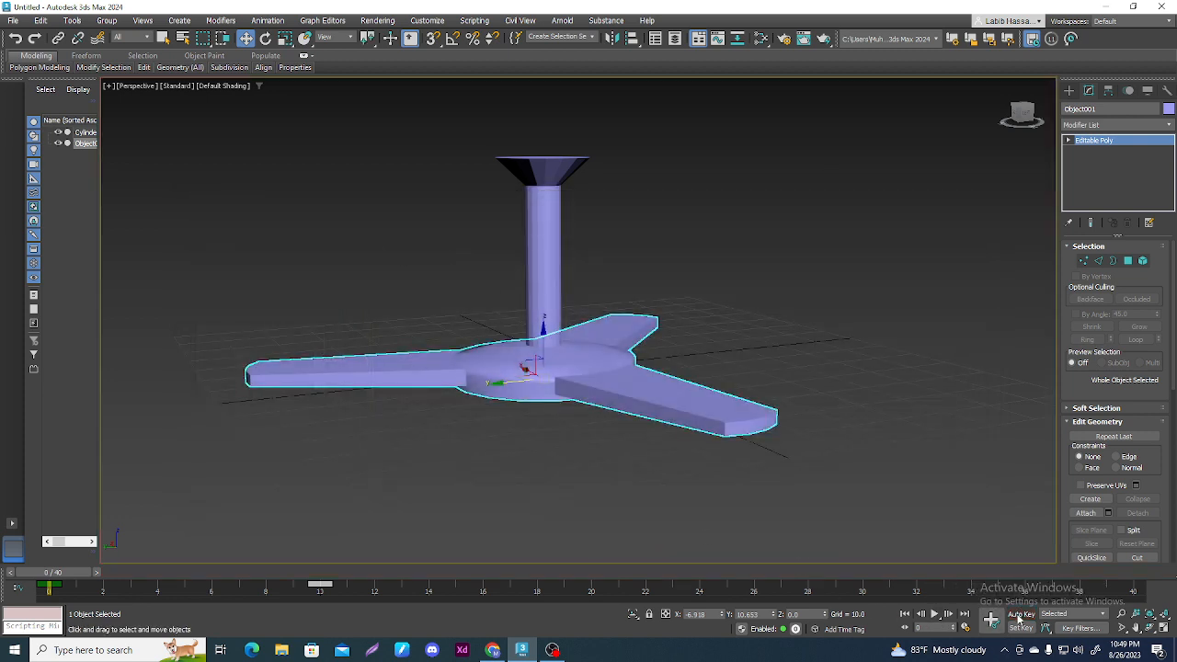
pyautogui.click(936, 616)
pyautogui.click(936, 616)
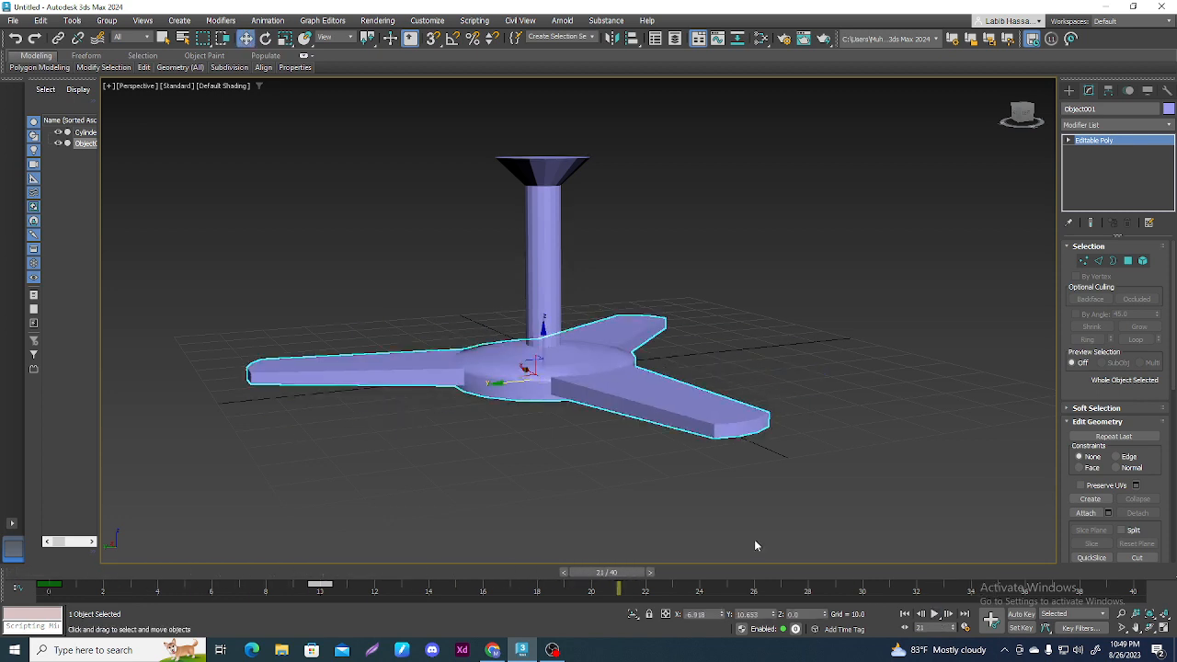
pyautogui.moveTo(630, 574); pyautogui.dragTo(26, 555)
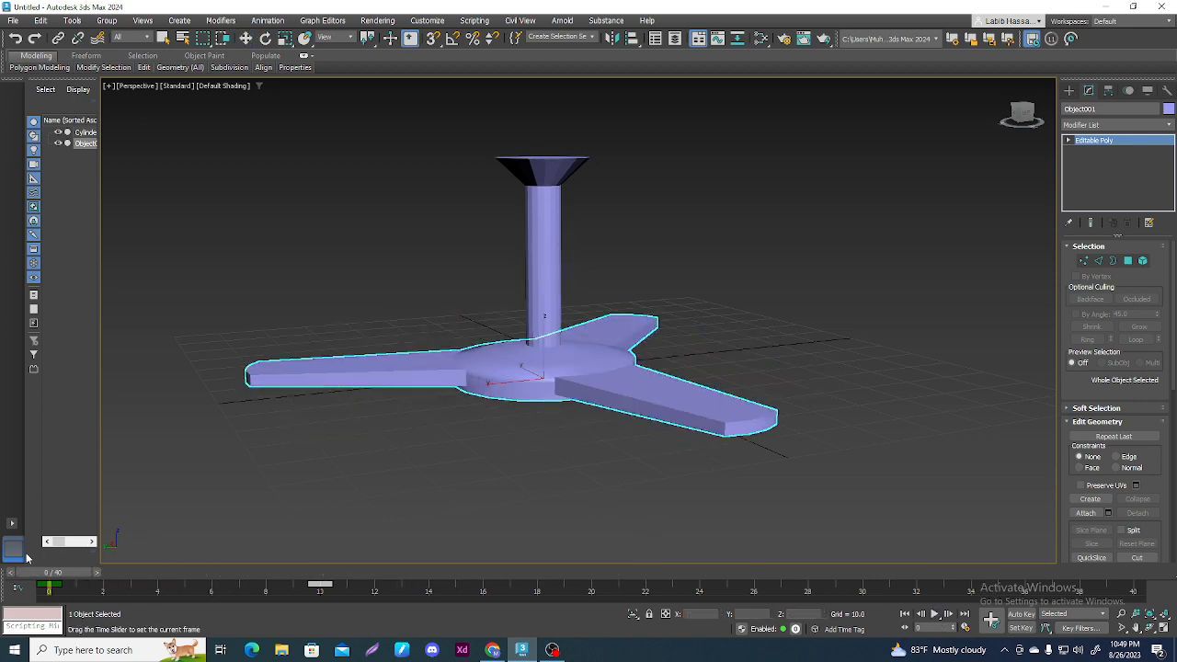
# - Set the blade object's rotation curves to the Cycle out-of-range type in both directions in the Curve Editor, and play back the animation
pyautogui.rightClick(418, 357)
pyautogui.click(501, 482)
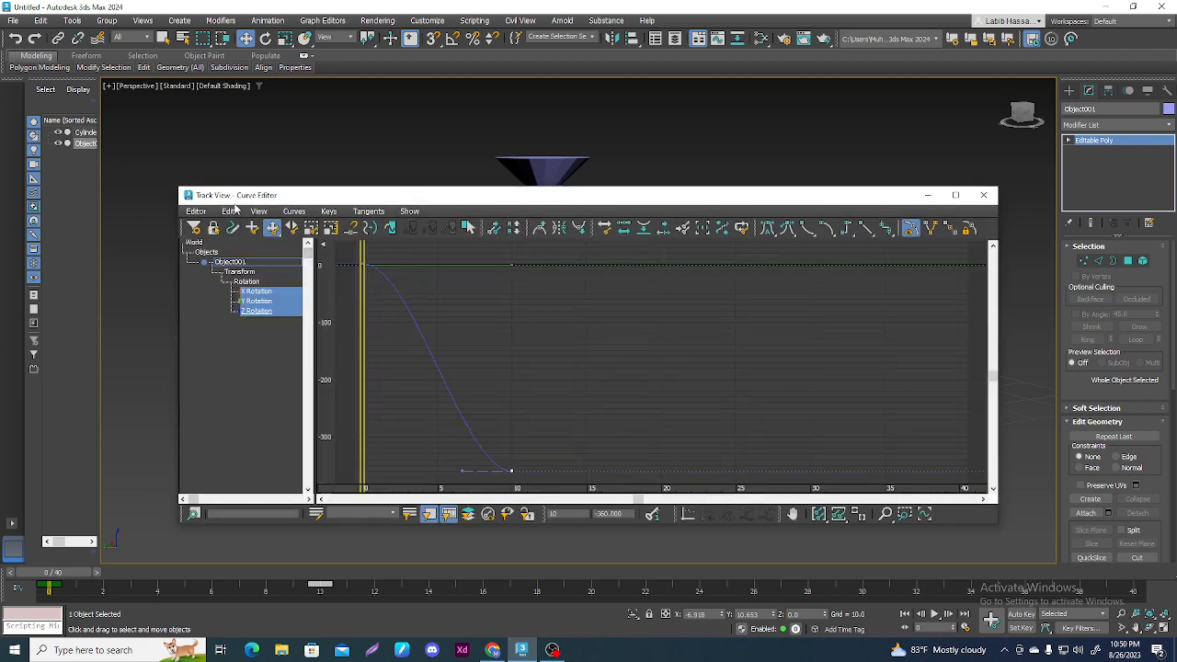
pyautogui.click(229, 211)
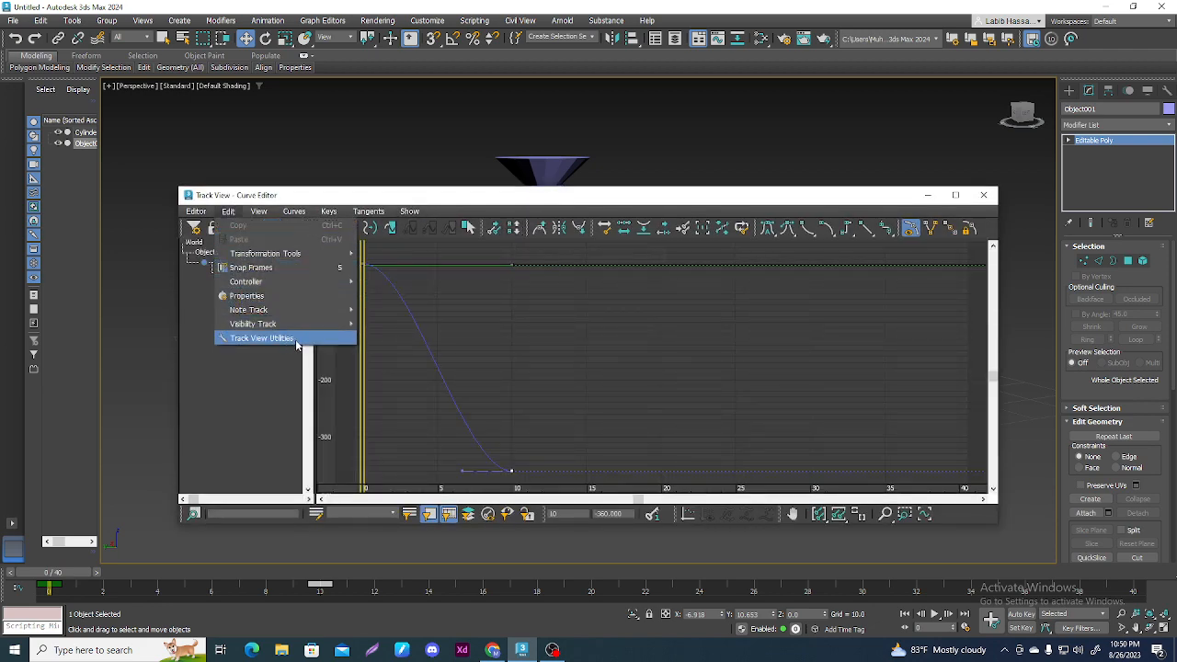
pyautogui.moveTo(336, 281)
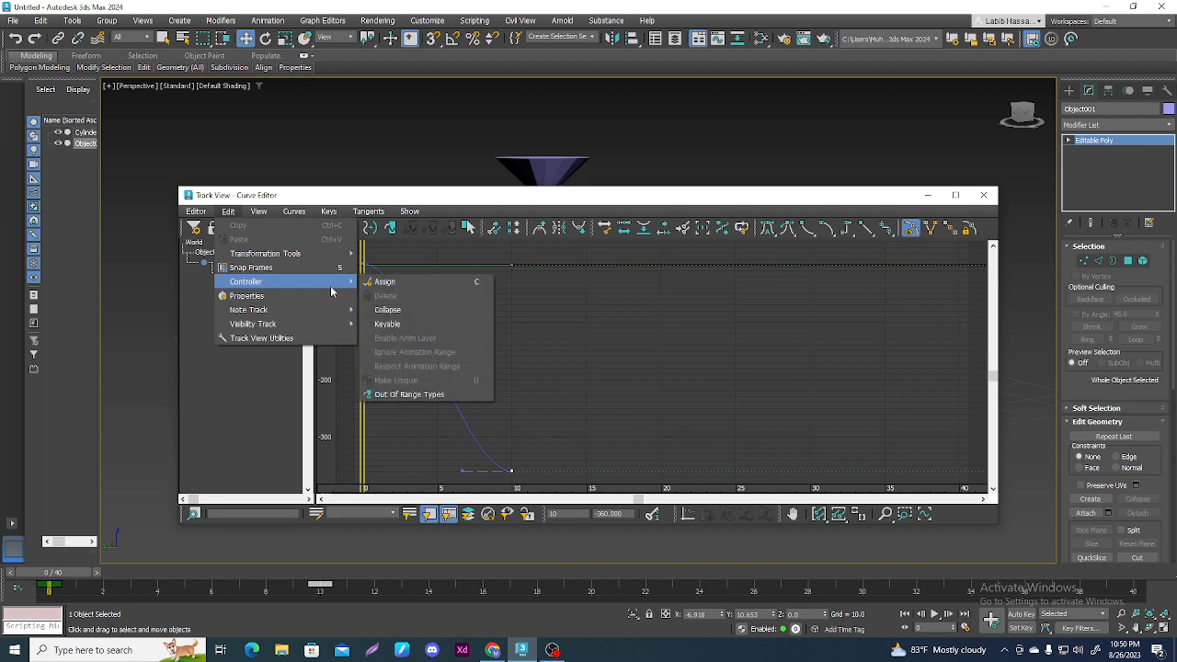
pyautogui.click(441, 395)
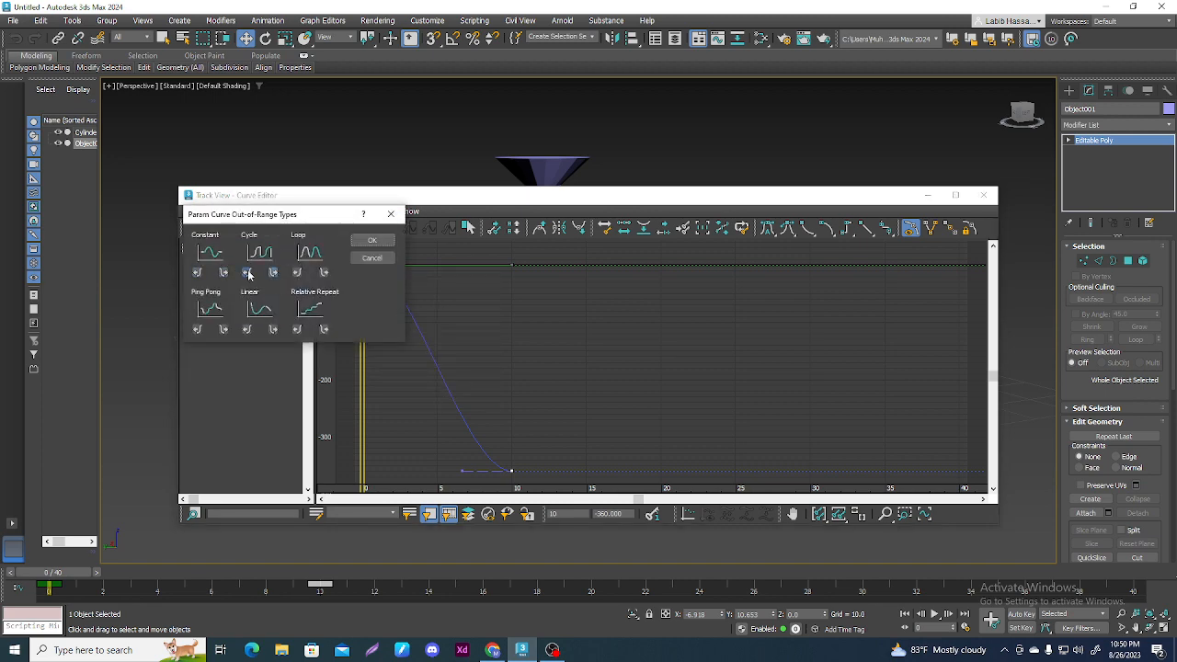
pyautogui.click(372, 240)
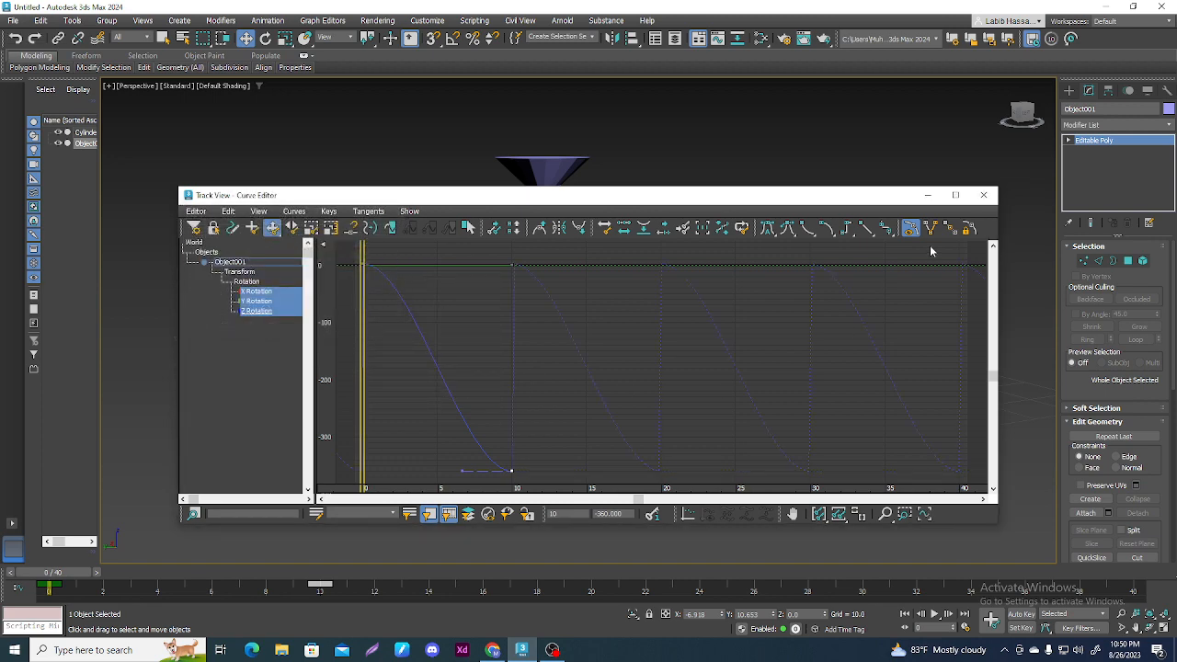
pyautogui.click(983, 195)
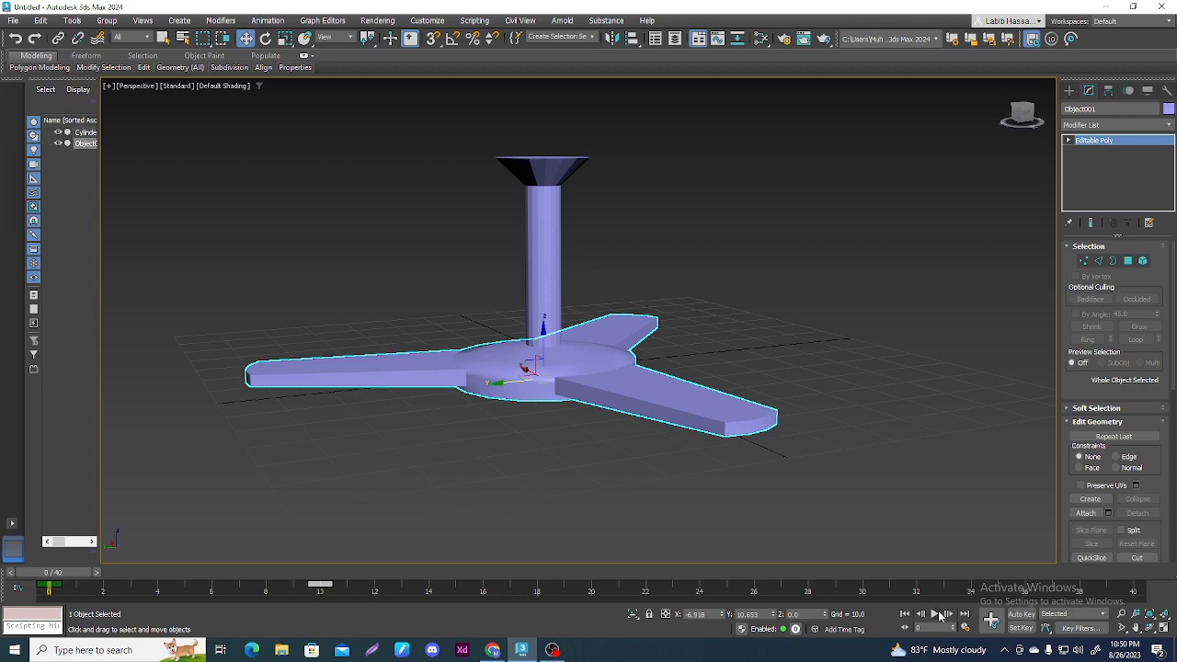
pyautogui.click(938, 614)
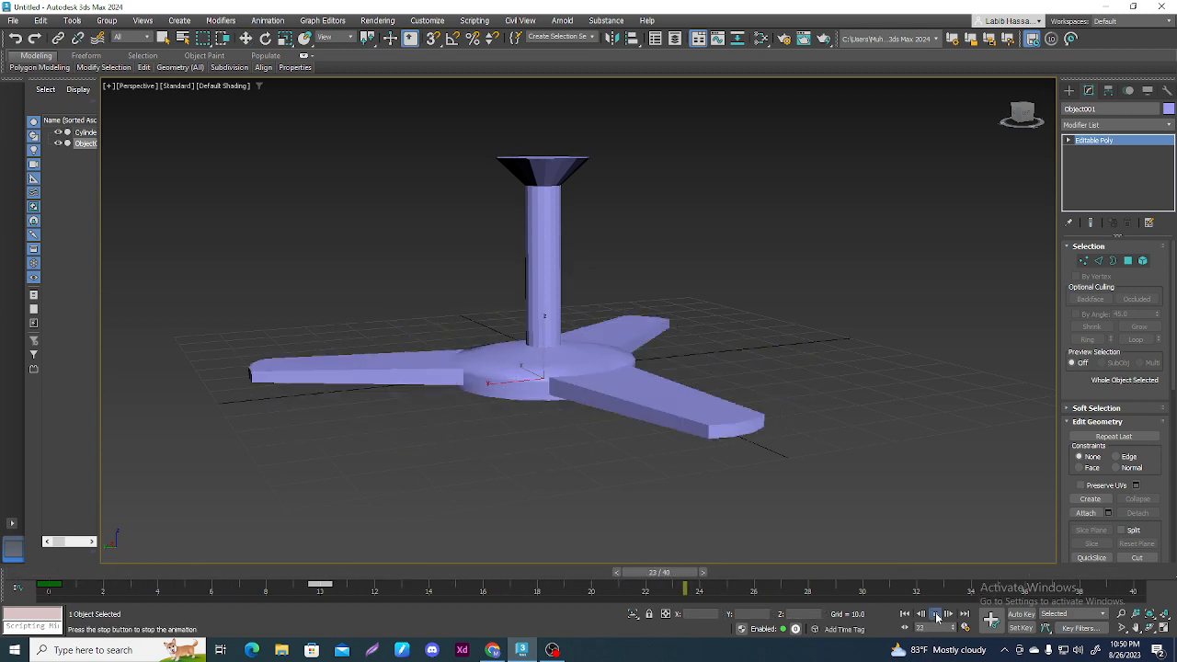
pyautogui.click(935, 614)
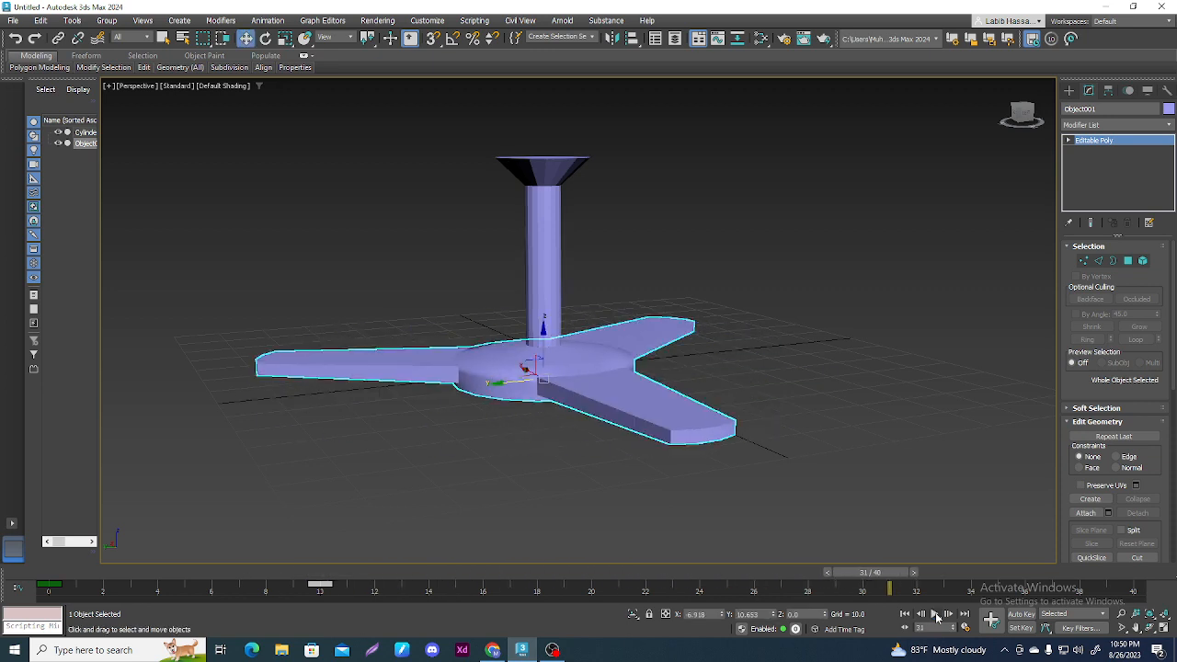
# - Reopen the Curve Editor for the blade object and display only its Z Rotation curve
pyautogui.rightClick(501, 348)
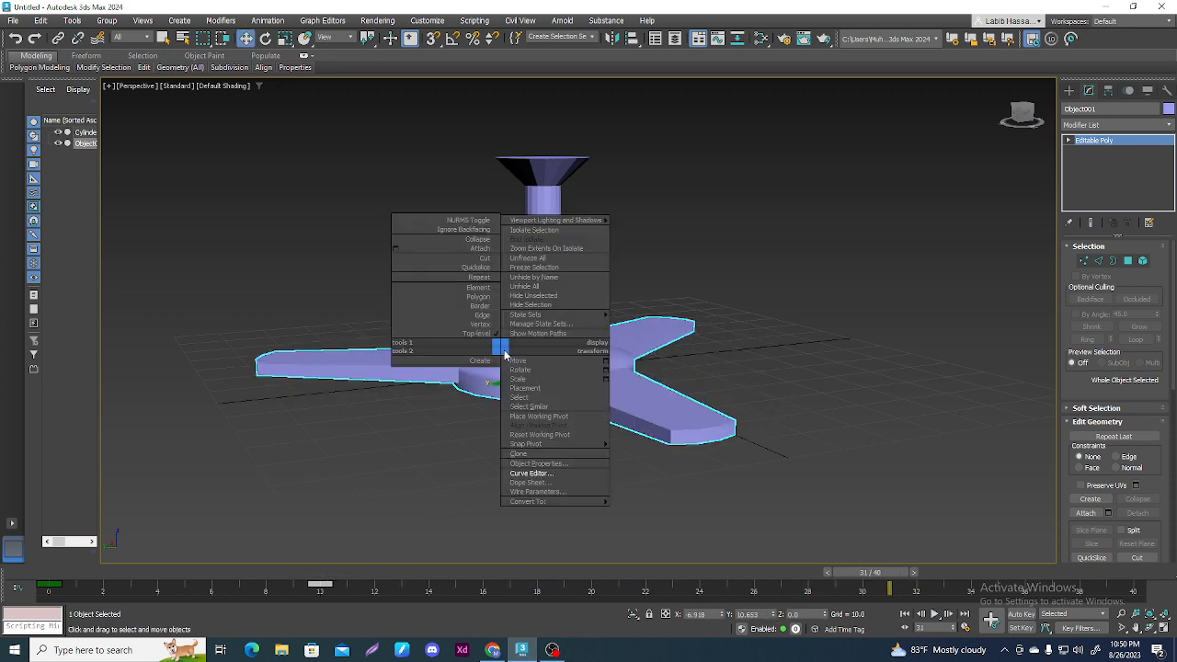
pyautogui.click(524, 471)
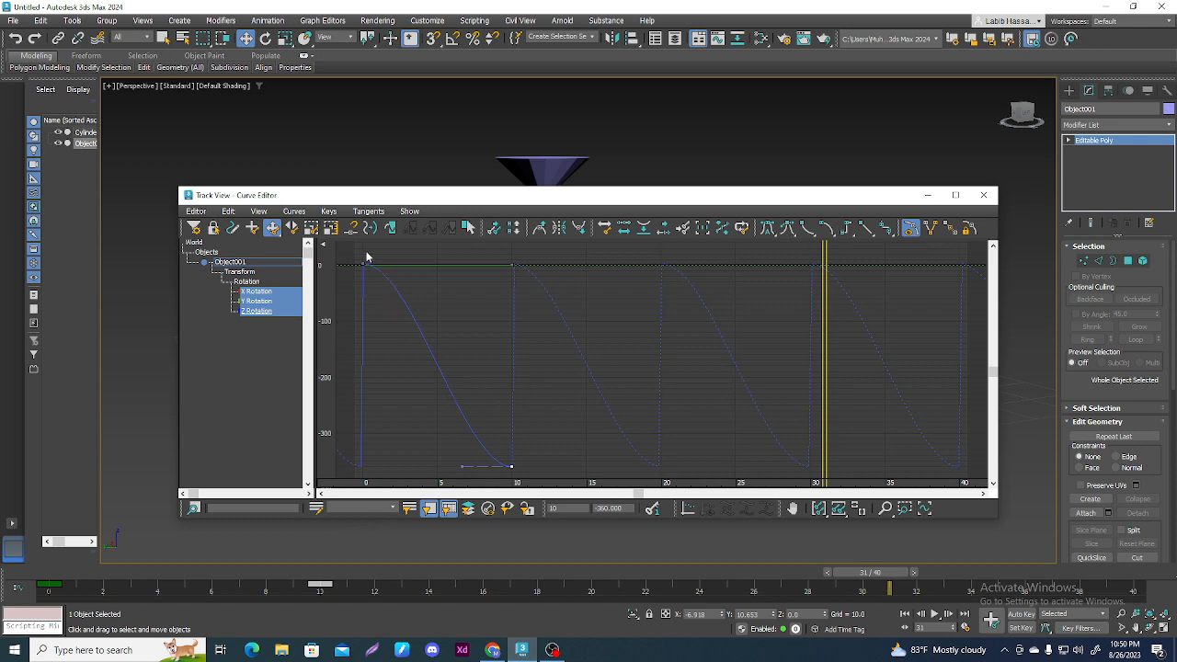
pyautogui.moveTo(360, 250); pyautogui.dragTo(429, 293)
pyautogui.press('z')
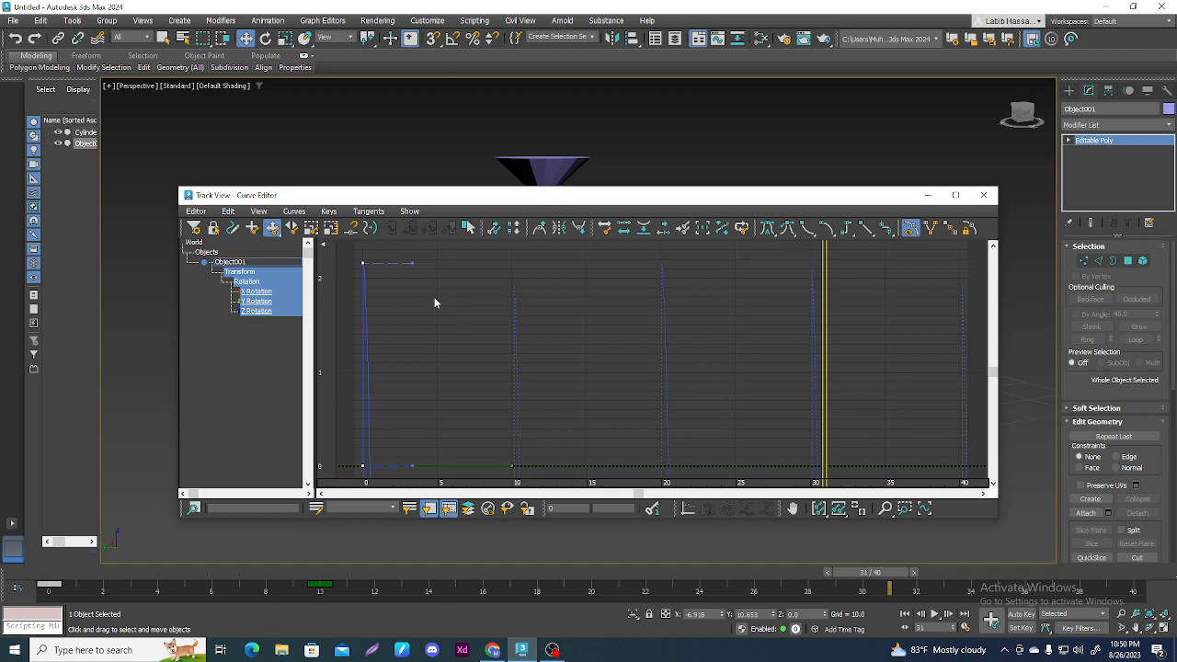
pyautogui.click(481, 331)
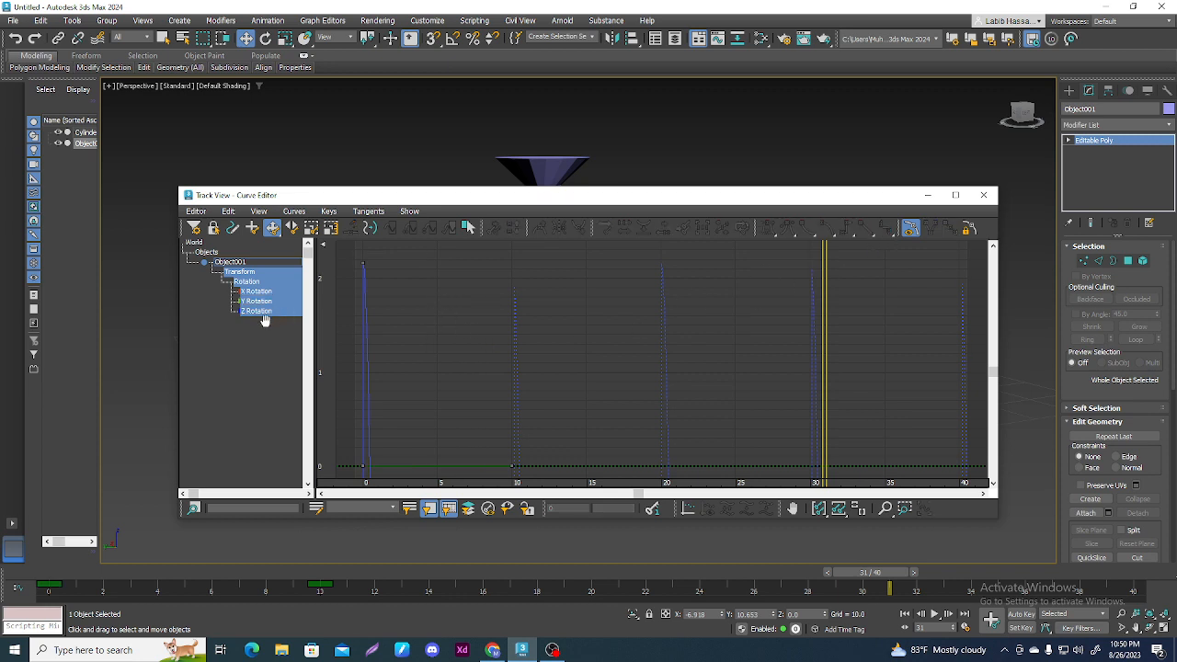
pyautogui.press('z')
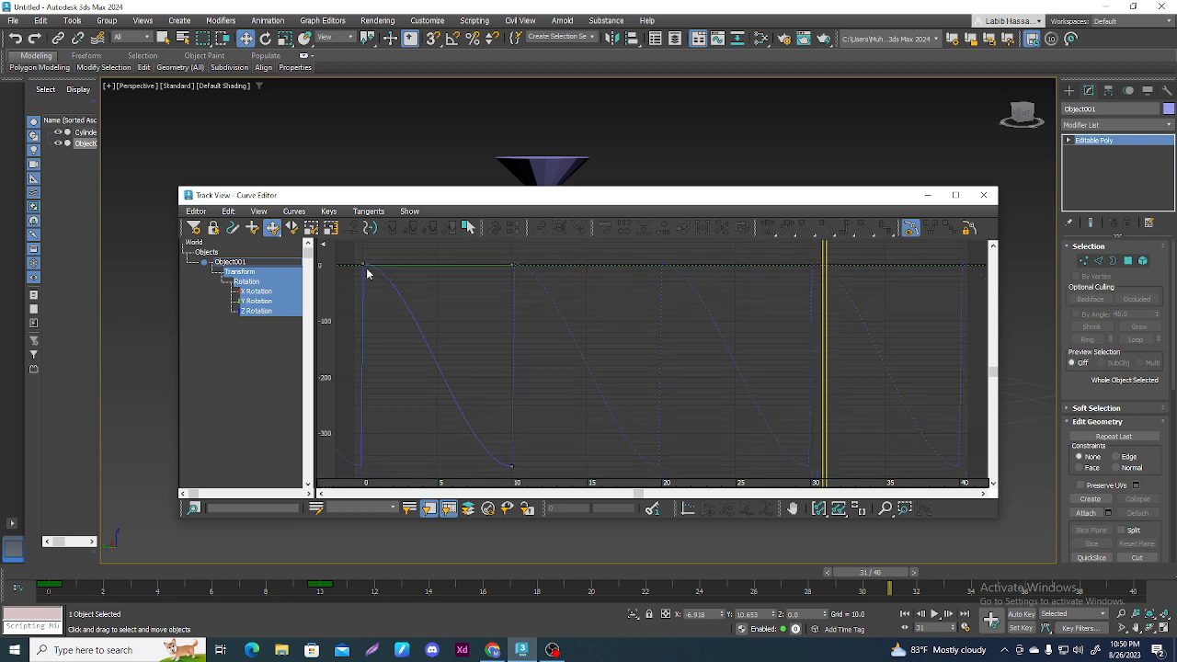
pyautogui.click(248, 292)
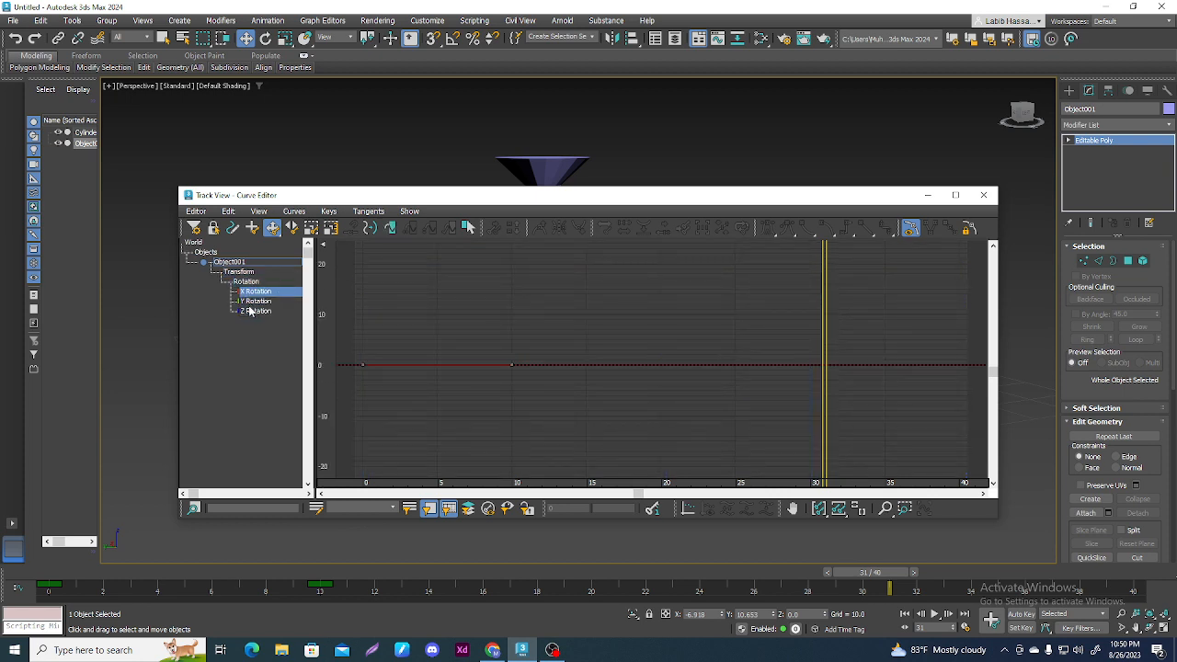
pyautogui.click(249, 305)
pyautogui.click(252, 313)
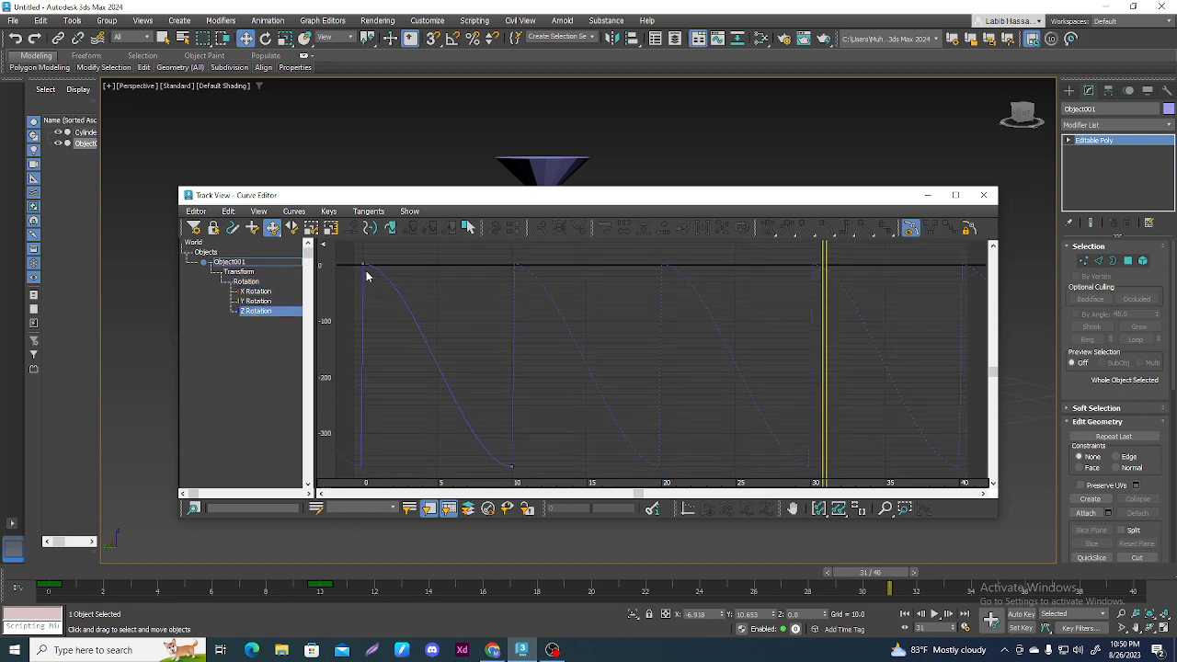
# - Select the Z Rotation curve's keys at frames 0 and 10, and close the Curve Editor
pyautogui.click(884, 512)
pyautogui.moveTo(794, 413); pyautogui.dragTo(624, 334)
pyautogui.moveTo(667, 357); pyautogui.dragTo(571, 283, button='middle')
pyautogui.rightClick(570, 284)
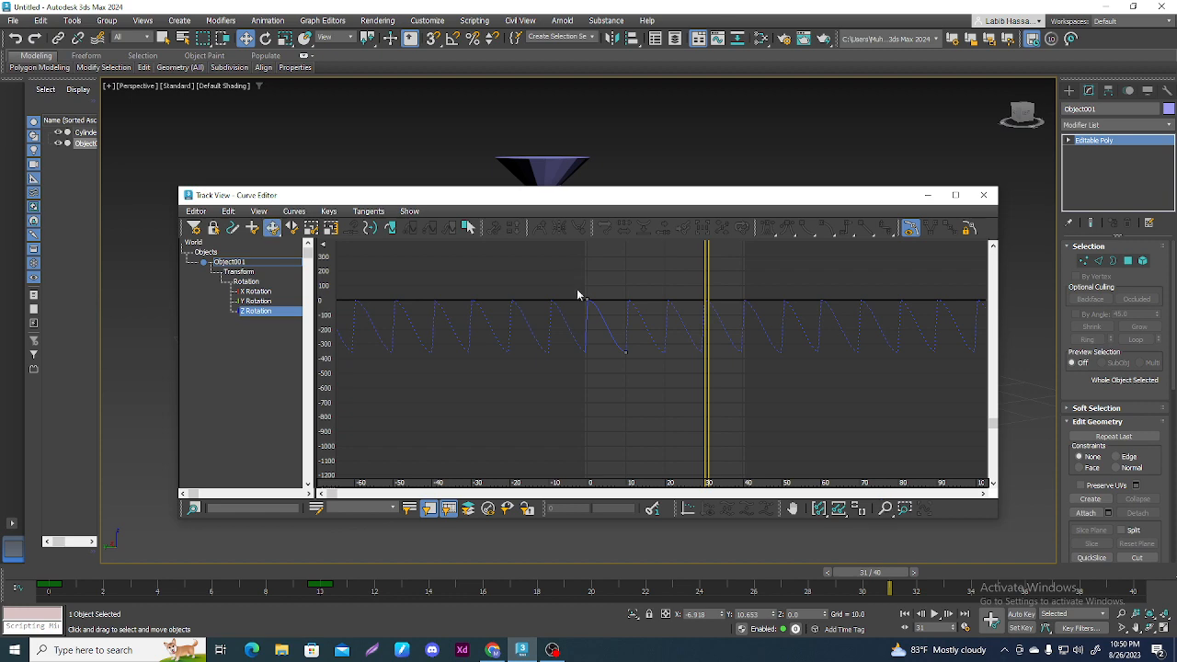
pyautogui.moveTo(571, 285); pyautogui.dragTo(642, 371)
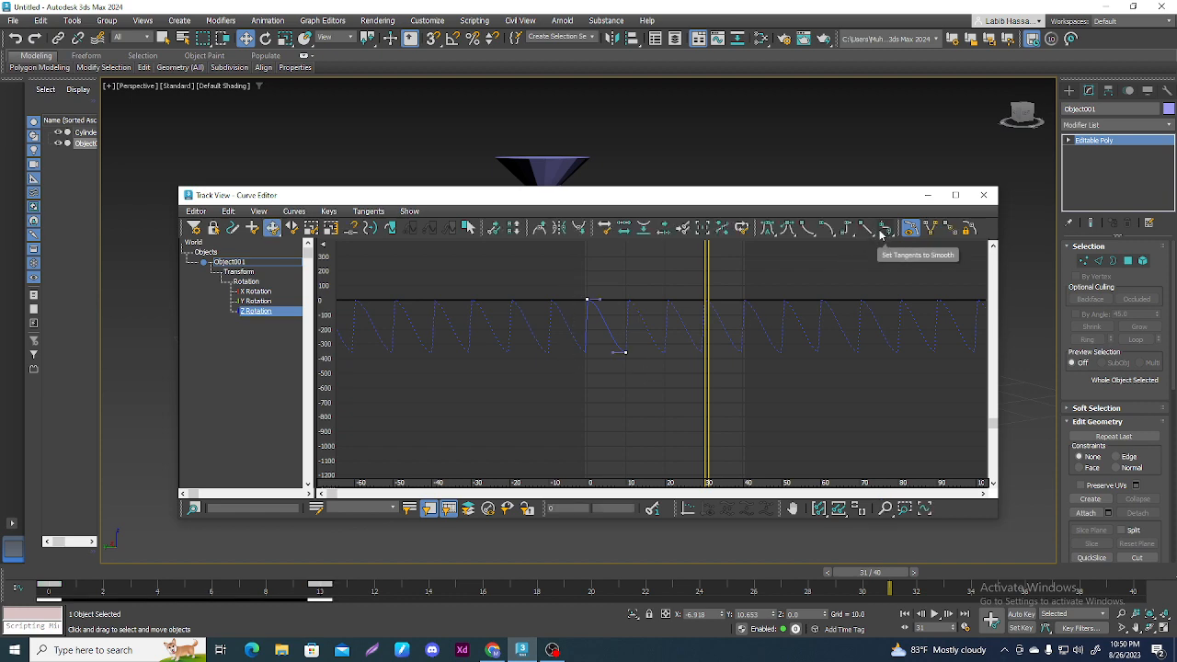
pyautogui.click(983, 195)
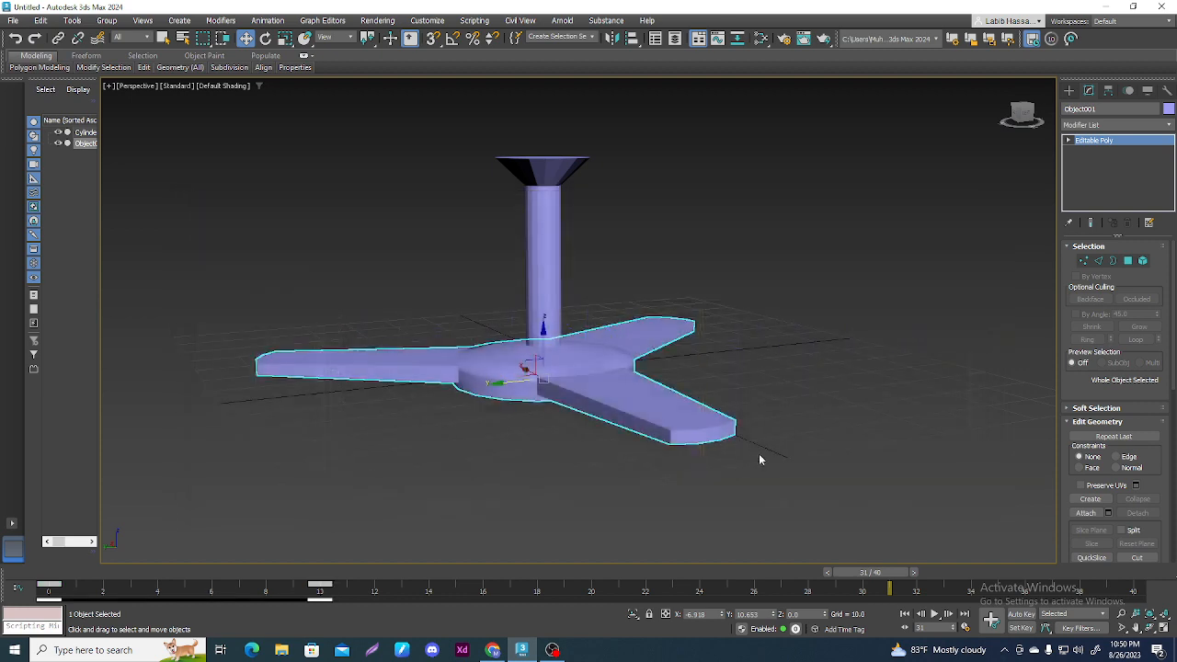
# - Play back the blade rotation while viewing the fan from another angle
pyautogui.click(934, 614)
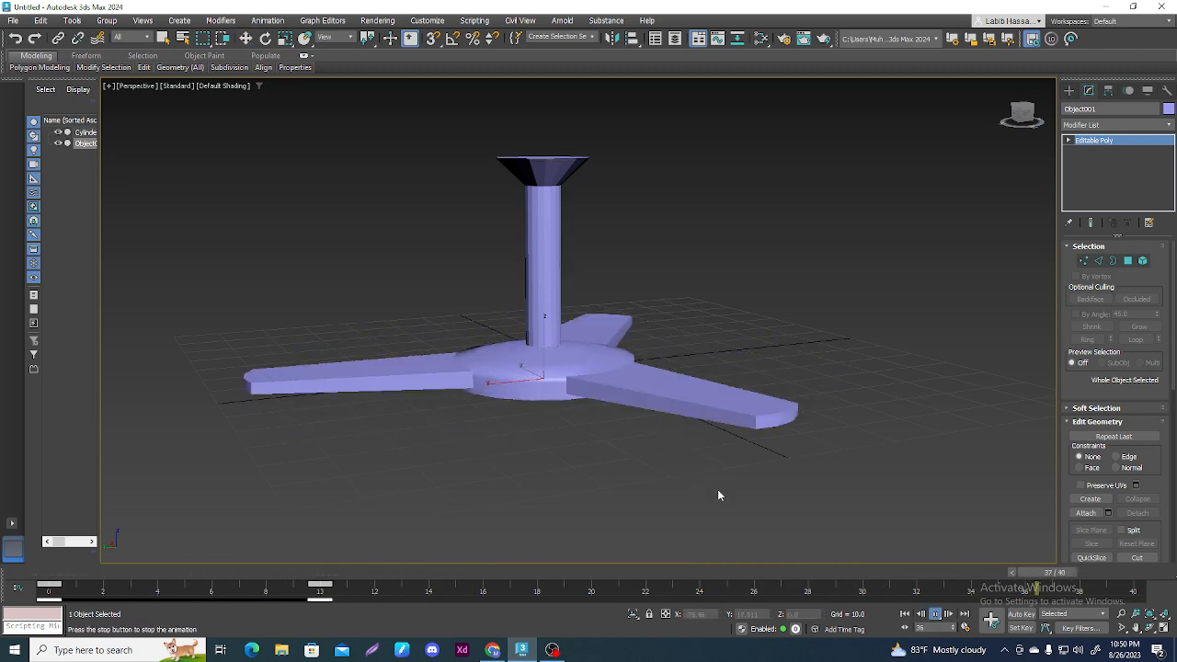
pyautogui.keyDown('alt'); pyautogui.moveTo(721, 490); pyautogui.dragTo(606, 501, button='middle'); pyautogui.keyUp('alt')
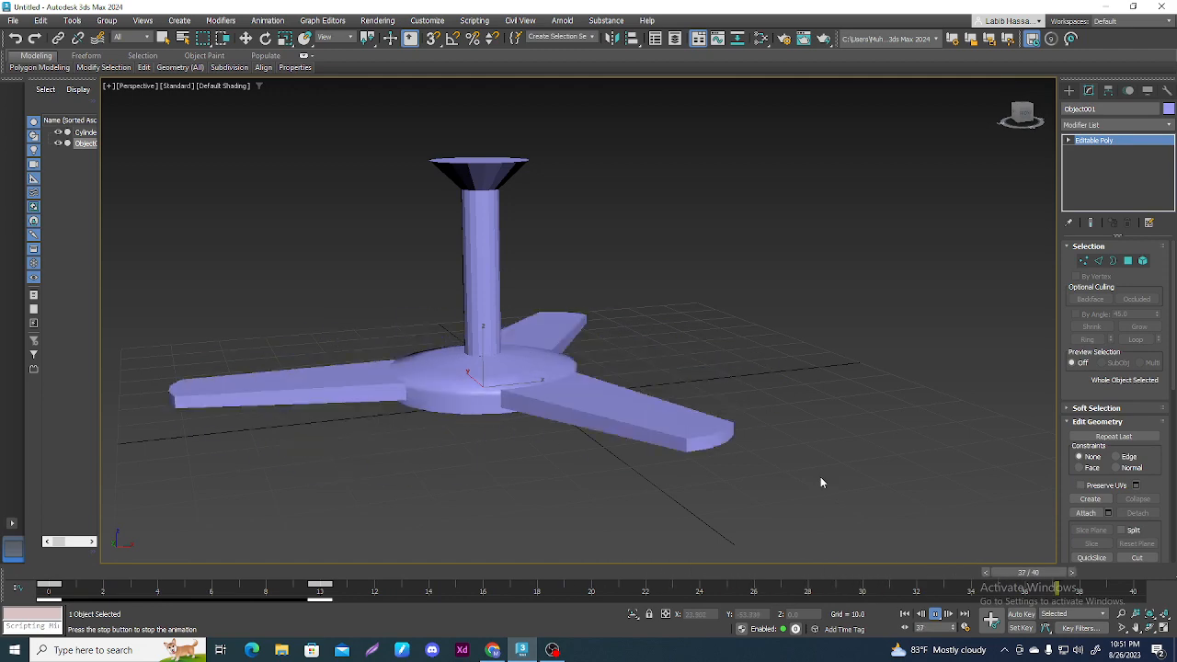